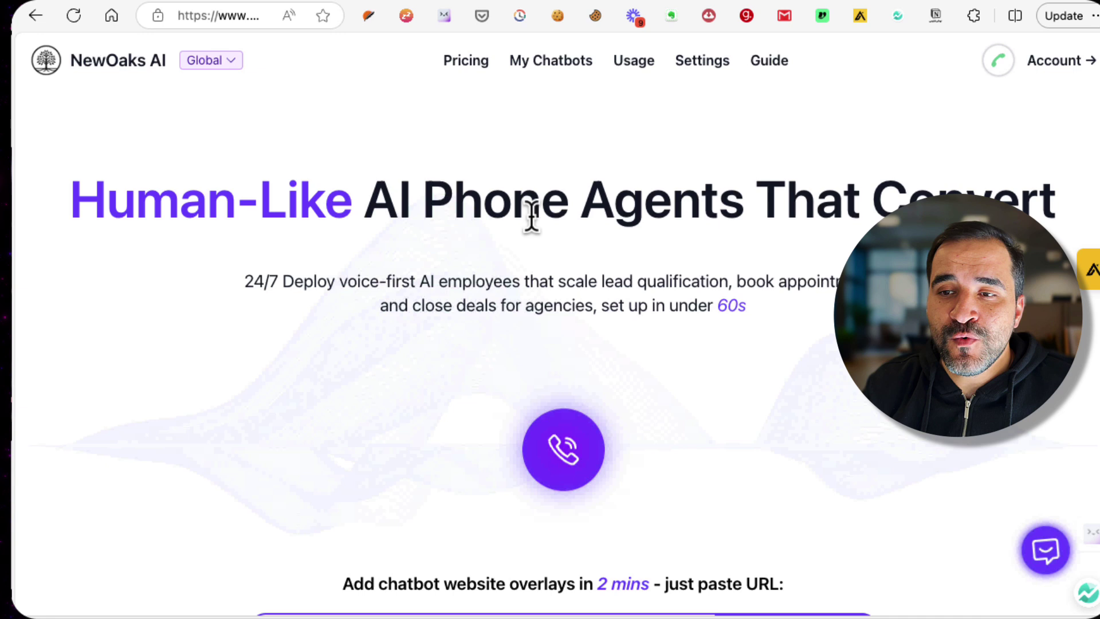
Step: Show the My Chatbots list with Educational Engineering Academy and its copy
{"action": "left_click", "coordinate": [557, 64]}
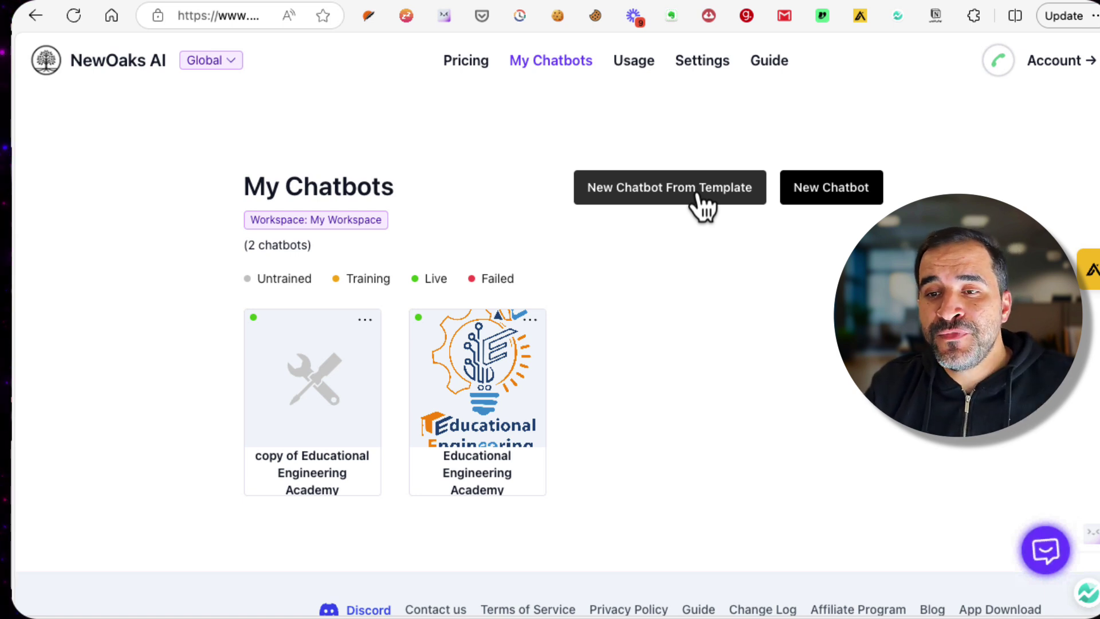
Step: Start a new chatbot from a template and pick the GoHighLevel template
{"action": "left_click", "coordinate": [676, 195]}
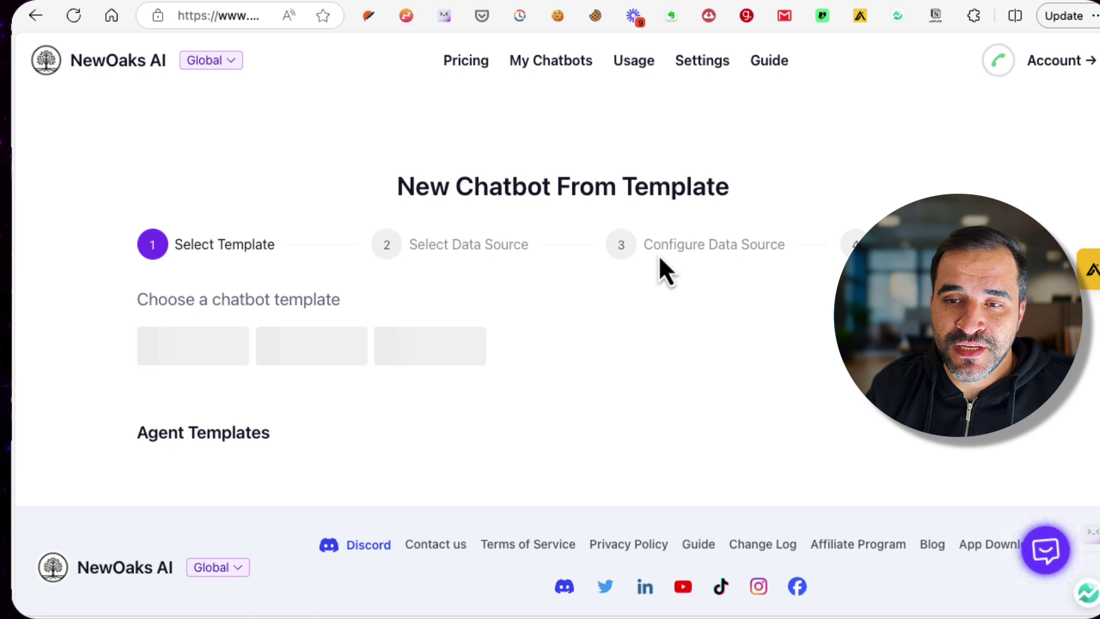
{"action": "scroll", "coordinate": [563, 273], "scroll_direction": "down", "scroll_amount": 2}
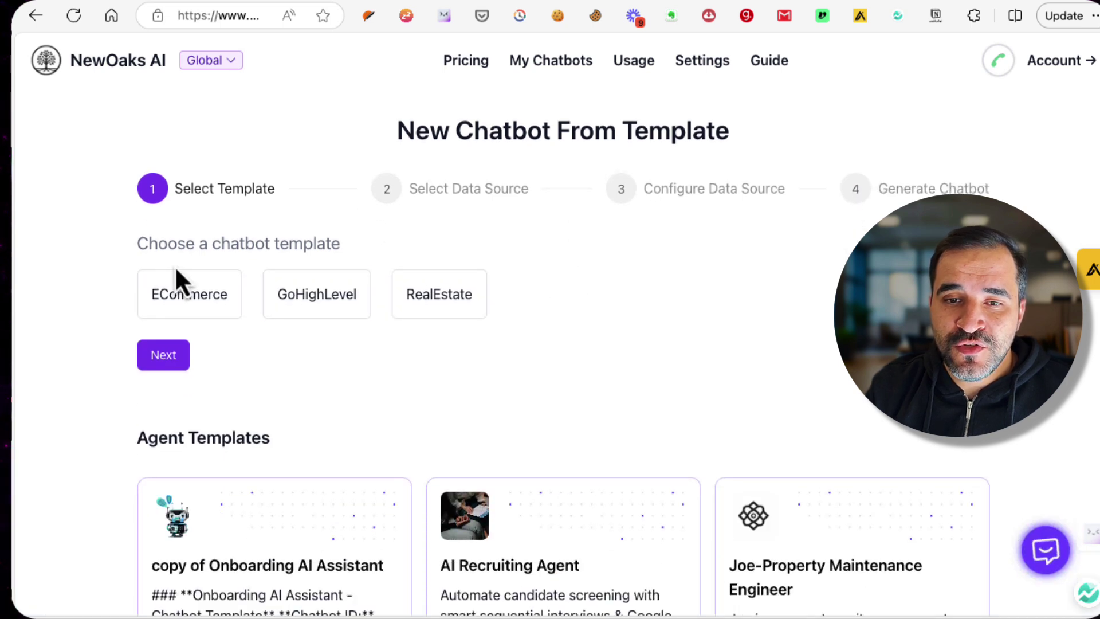
{"action": "left_click", "coordinate": [305, 308]}
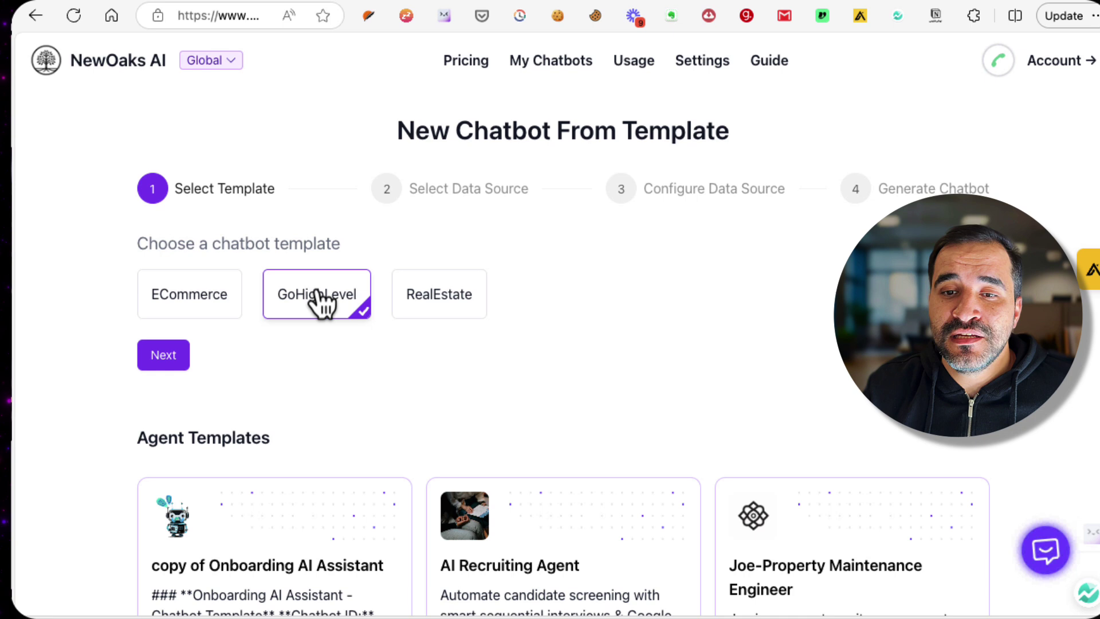
Step: Browse the Agent Templates, try ECommerce and RealEstate, then settle on GoHighLevel again
{"action": "scroll", "coordinate": [246, 333], "scroll_direction": "down", "scroll_amount": 3}
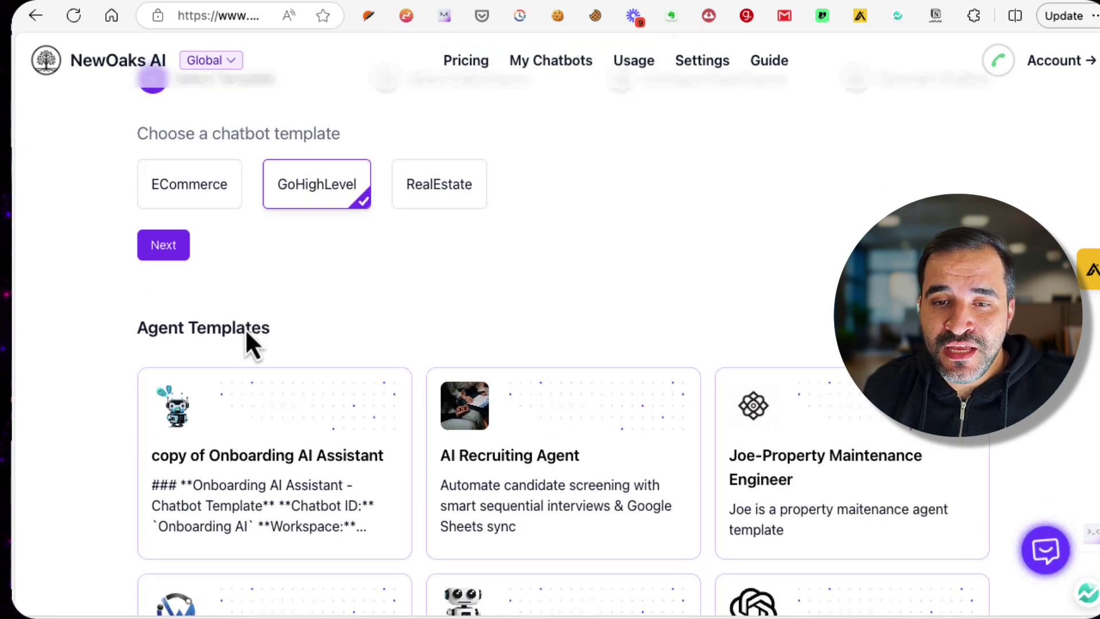
{"action": "scroll", "coordinate": [81, 321], "scroll_direction": "down", "scroll_amount": 3}
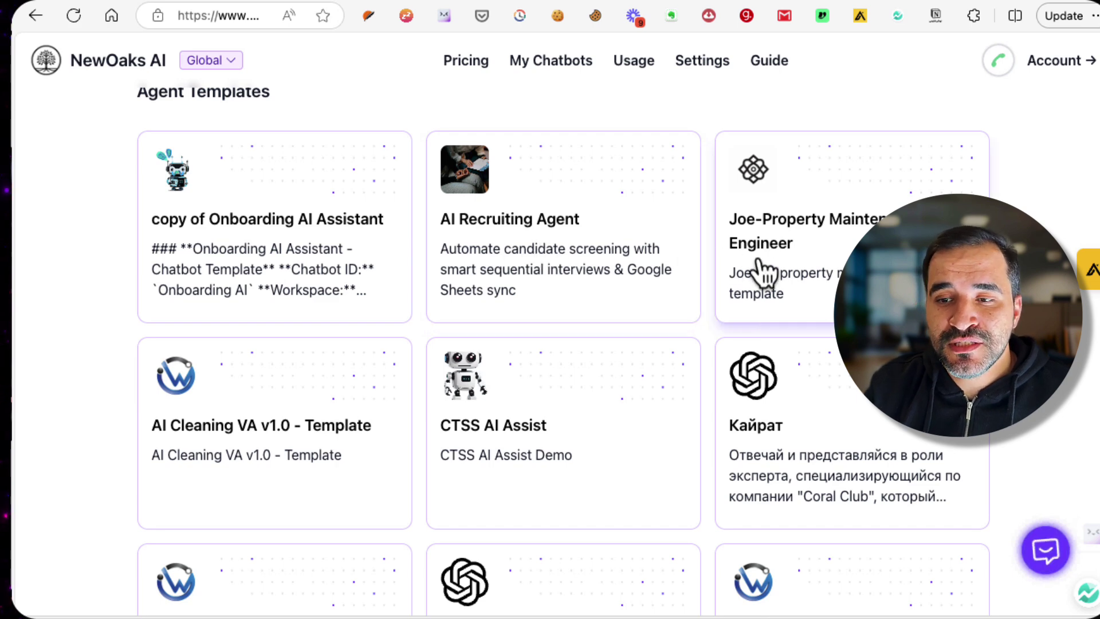
{"action": "scroll", "coordinate": [768, 278], "scroll_direction": "down", "scroll_amount": 2}
{"action": "scroll", "coordinate": [668, 282], "scroll_direction": "down", "scroll_amount": 2}
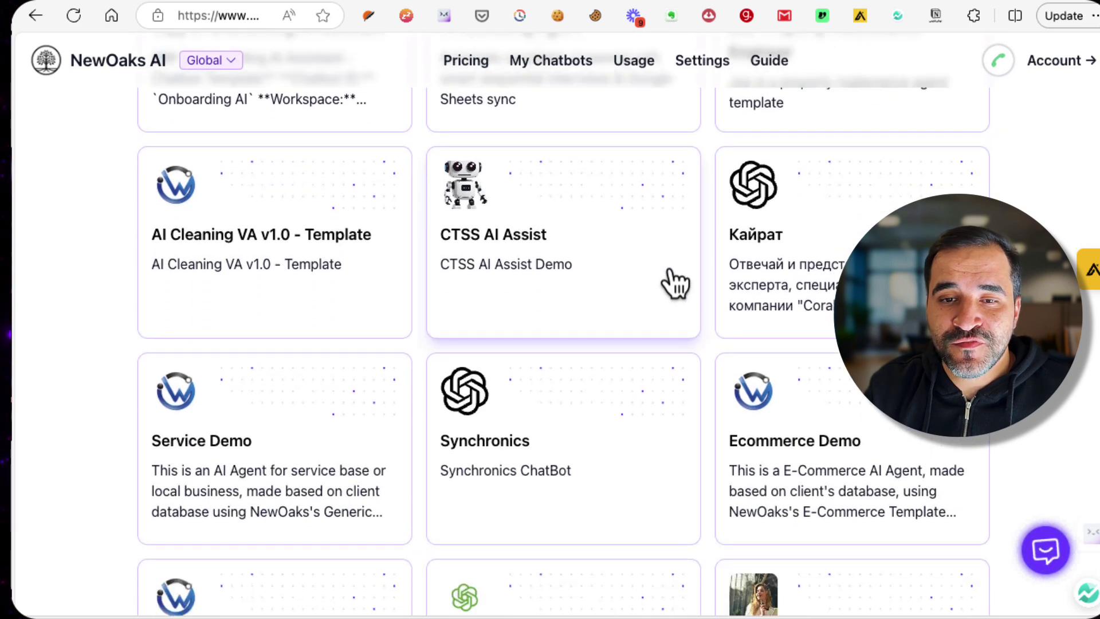
{"action": "scroll", "coordinate": [101, 271], "scroll_direction": "down", "scroll_amount": 3}
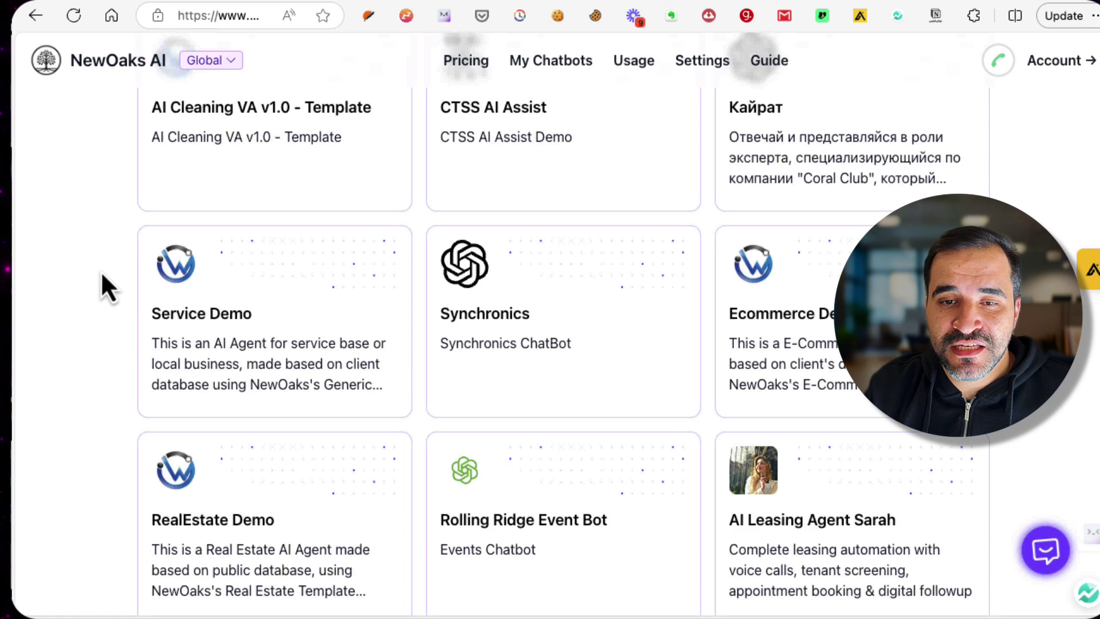
{"action": "scroll", "coordinate": [247, 293], "scroll_direction": "down", "scroll_amount": 2}
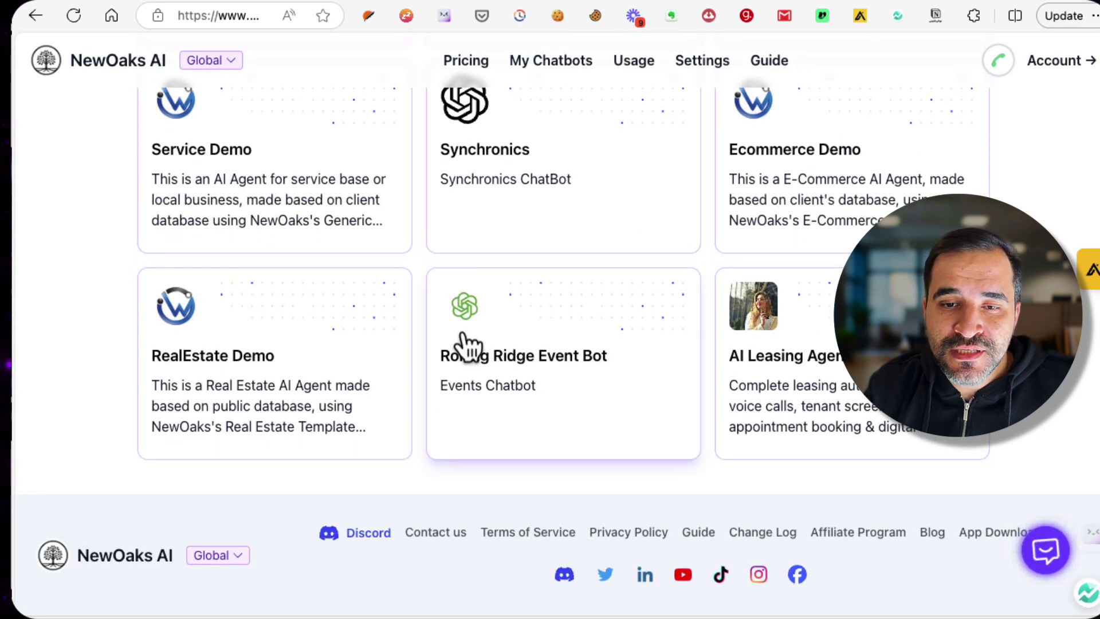
{"action": "scroll", "coordinate": [370, 344], "scroll_direction": "up", "scroll_amount": 8}
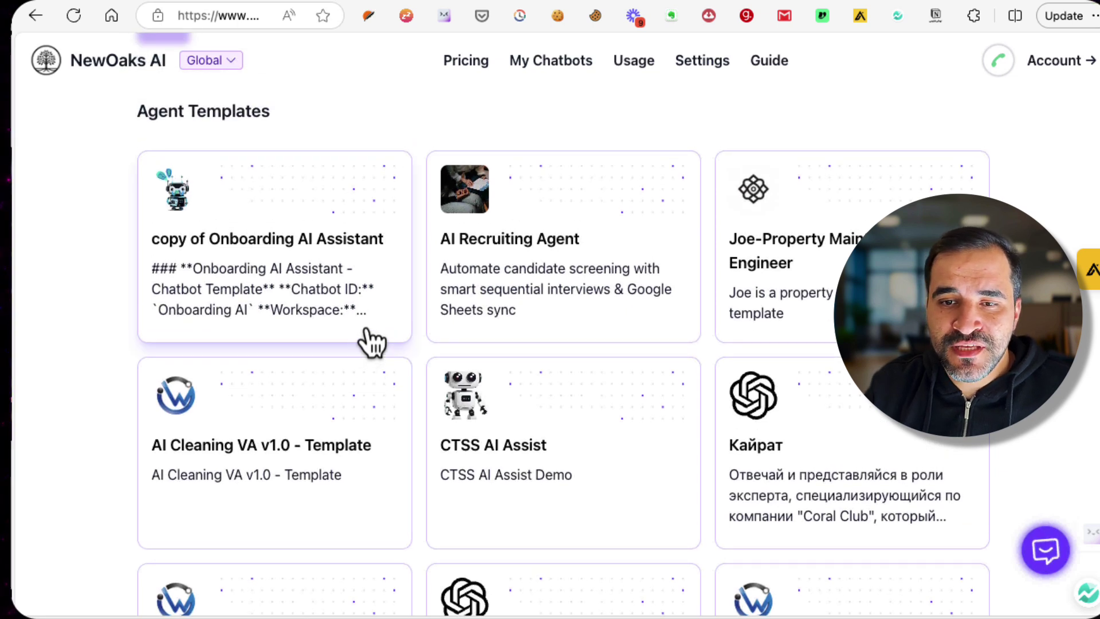
{"action": "scroll", "coordinate": [301, 321], "scroll_direction": "up", "scroll_amount": 1}
{"action": "scroll", "coordinate": [298, 318], "scroll_direction": "up", "scroll_amount": 2}
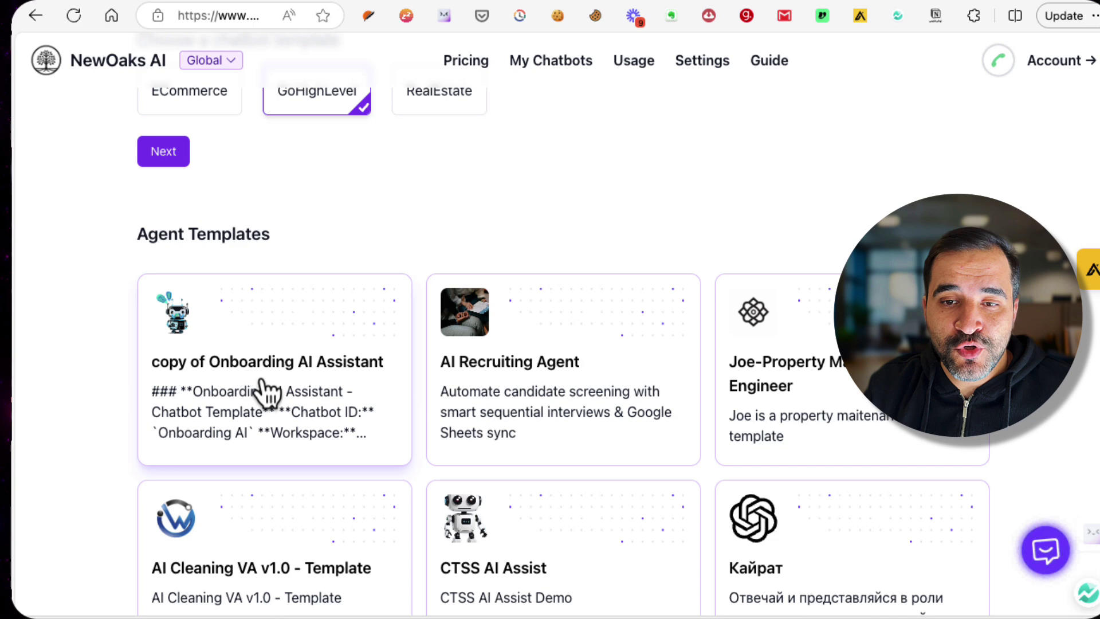
{"action": "left_click", "coordinate": [217, 108]}
{"action": "left_click", "coordinate": [445, 121]}
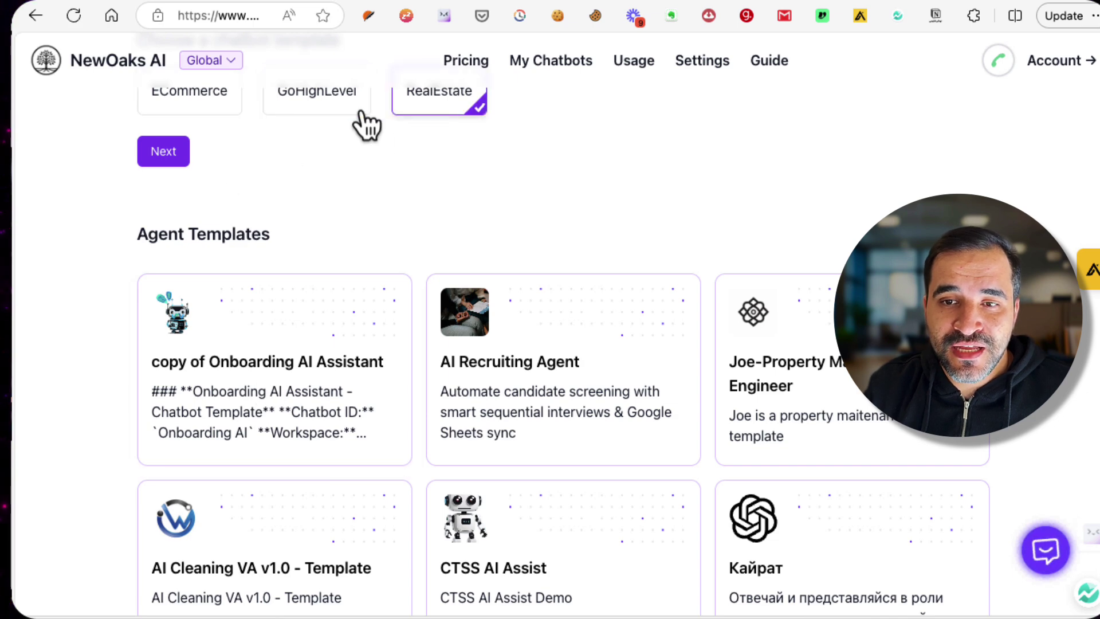
{"action": "left_click", "coordinate": [356, 126]}
{"action": "scroll", "coordinate": [266, 187], "scroll_direction": "up", "scroll_amount": 3}
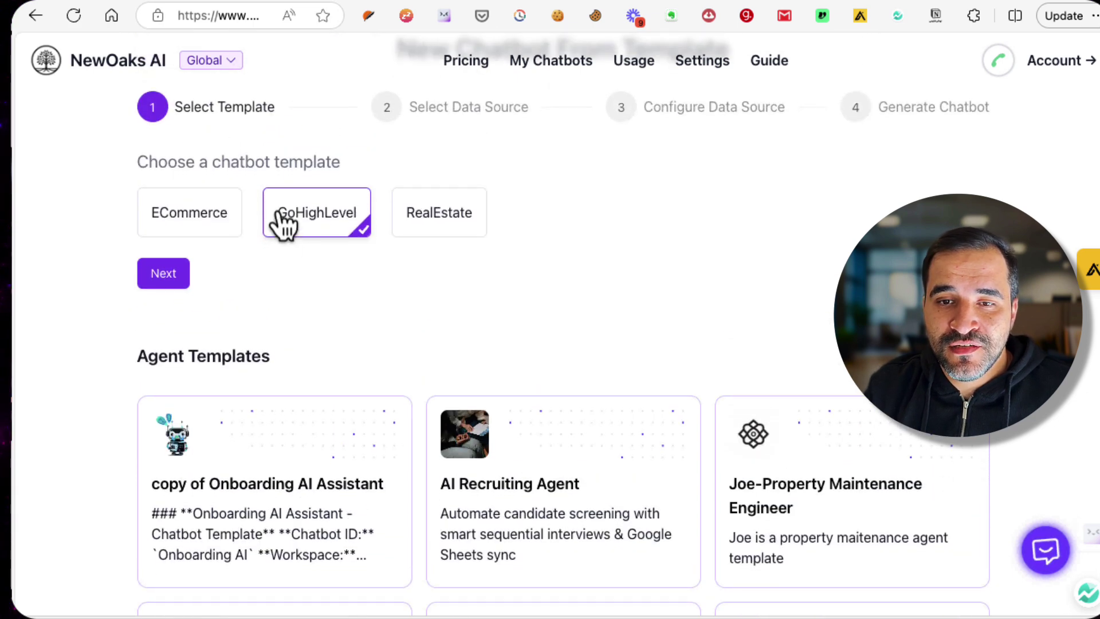
Step: Advance to GHL Authorization, then back out of the template wizard to My Chatbots
{"action": "left_click", "coordinate": [172, 275]}
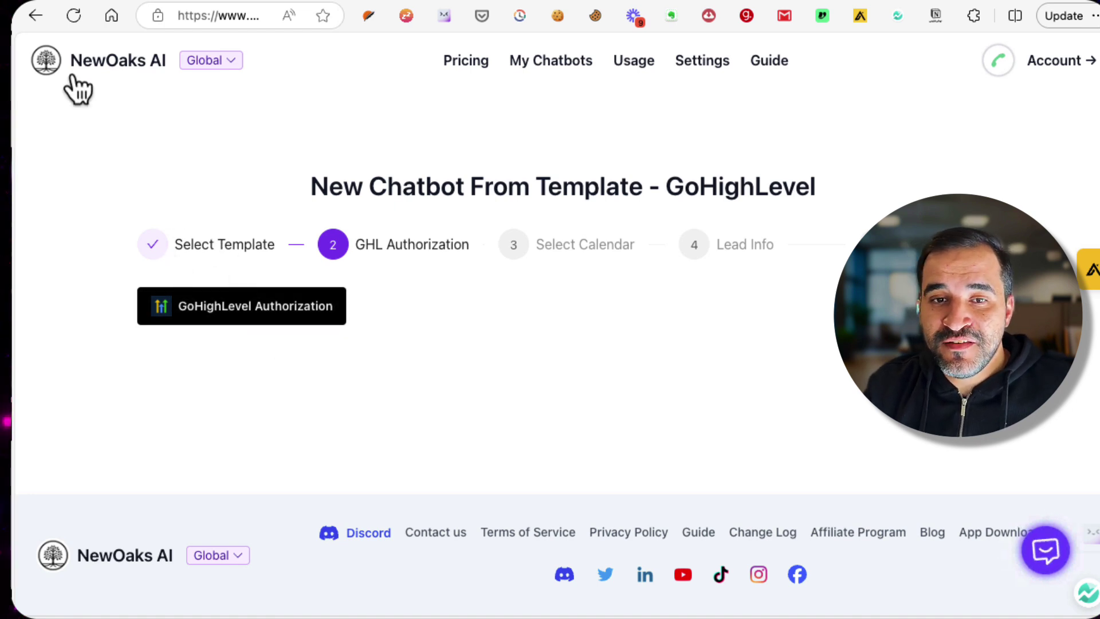
{"action": "left_click", "coordinate": [35, 16]}
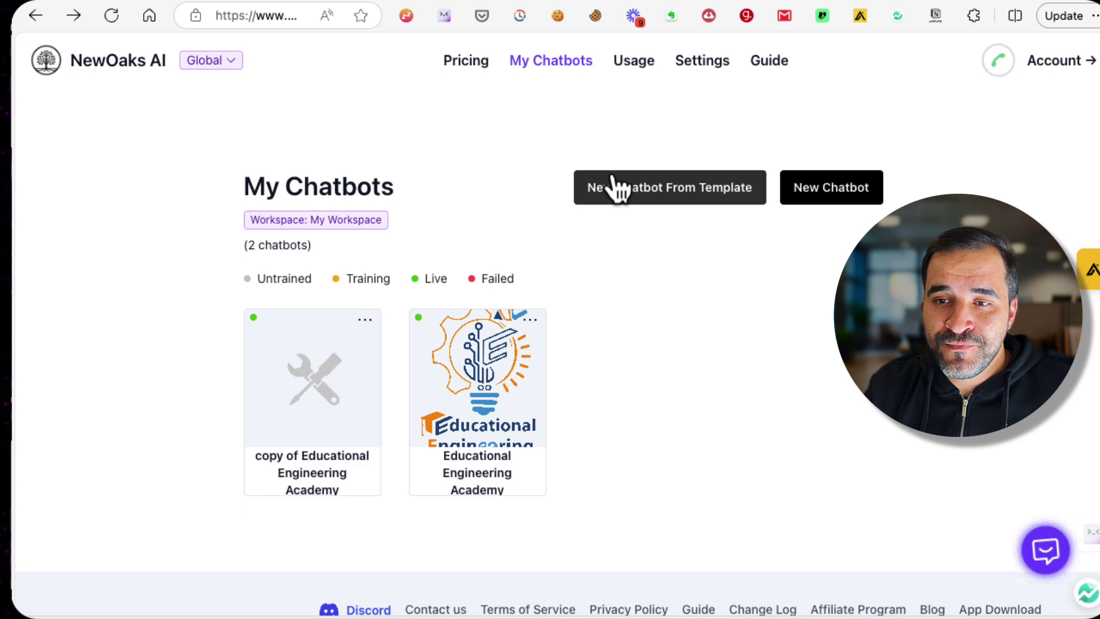
{"action": "left_click", "coordinate": [617, 184]}
{"action": "scroll", "coordinate": [239, 307], "scroll_direction": "down", "scroll_amount": 8}
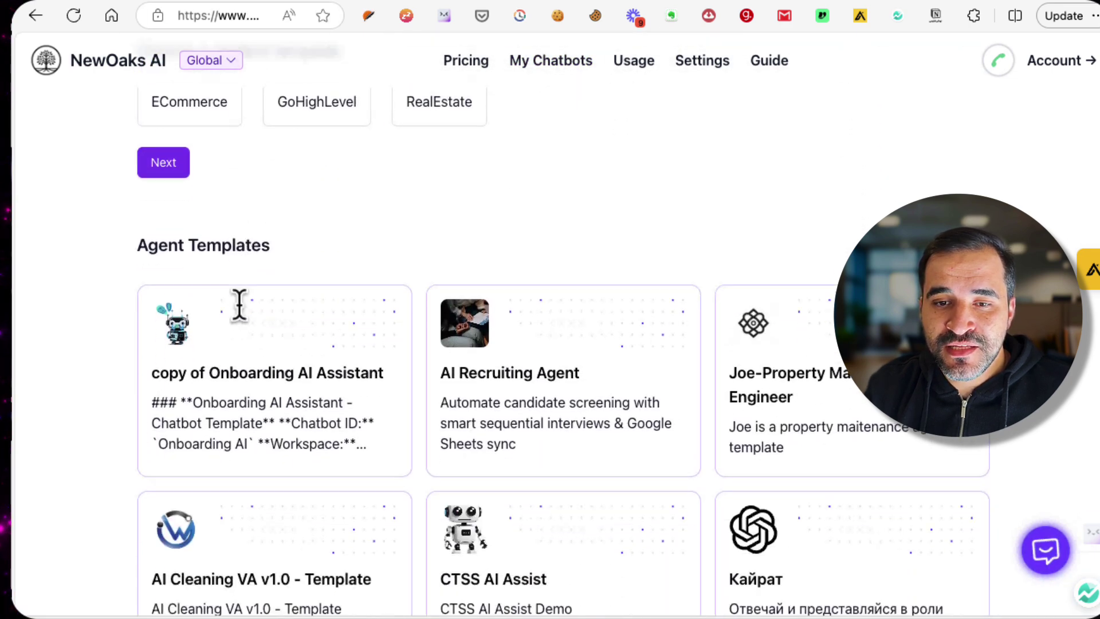
{"action": "scroll", "coordinate": [393, 316], "scroll_direction": "down", "scroll_amount": 5}
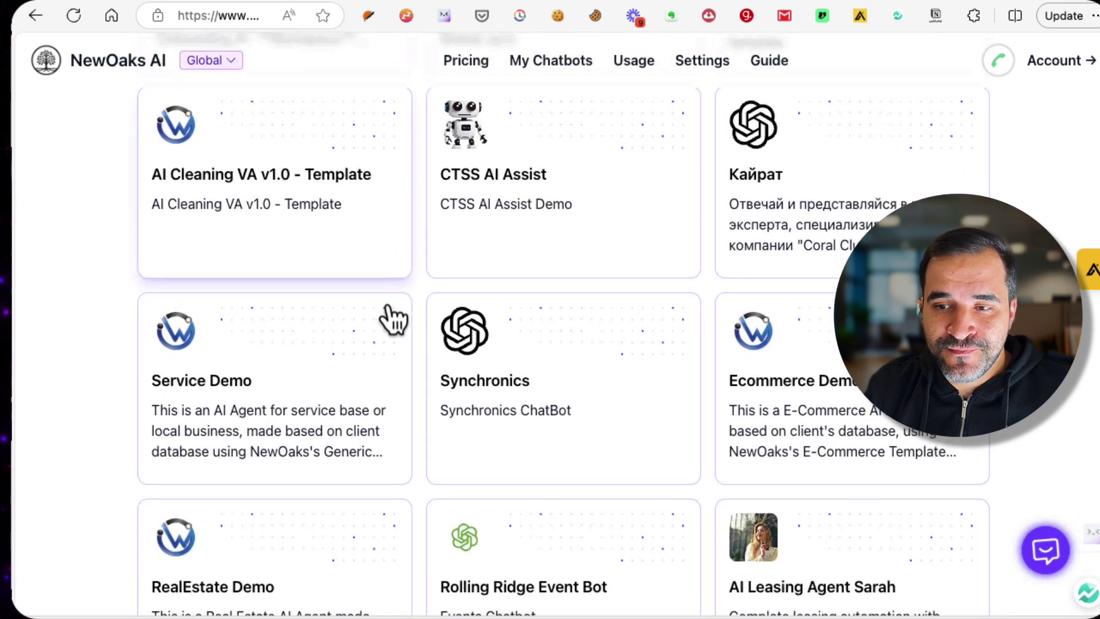
{"action": "scroll", "coordinate": [393, 318], "scroll_direction": "down", "scroll_amount": 4}
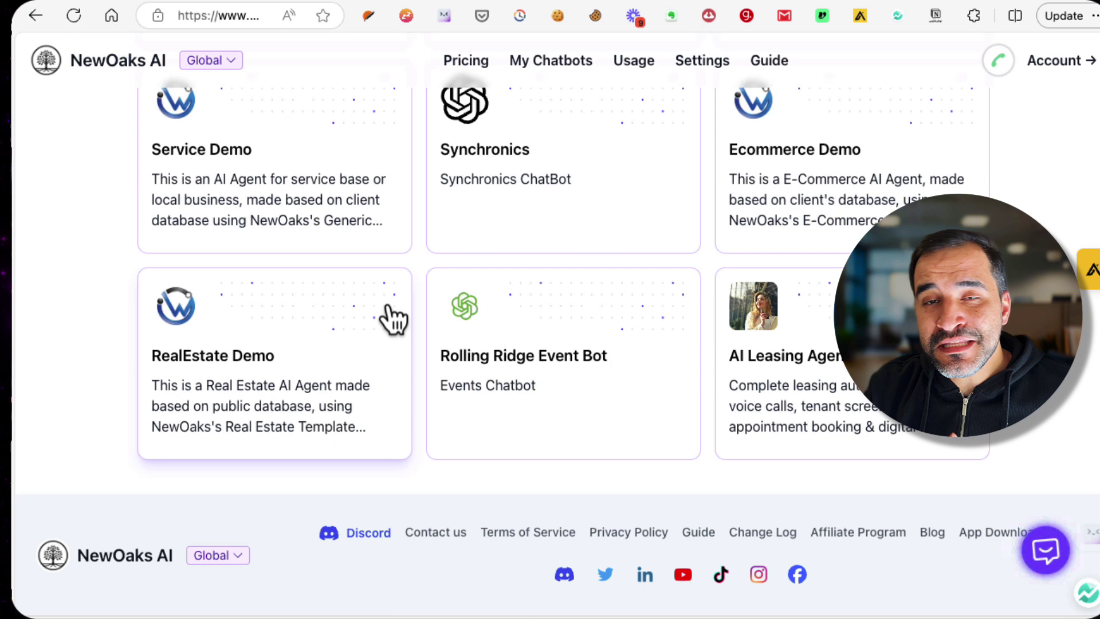
{"action": "scroll", "coordinate": [393, 318], "scroll_direction": "up", "scroll_amount": 16}
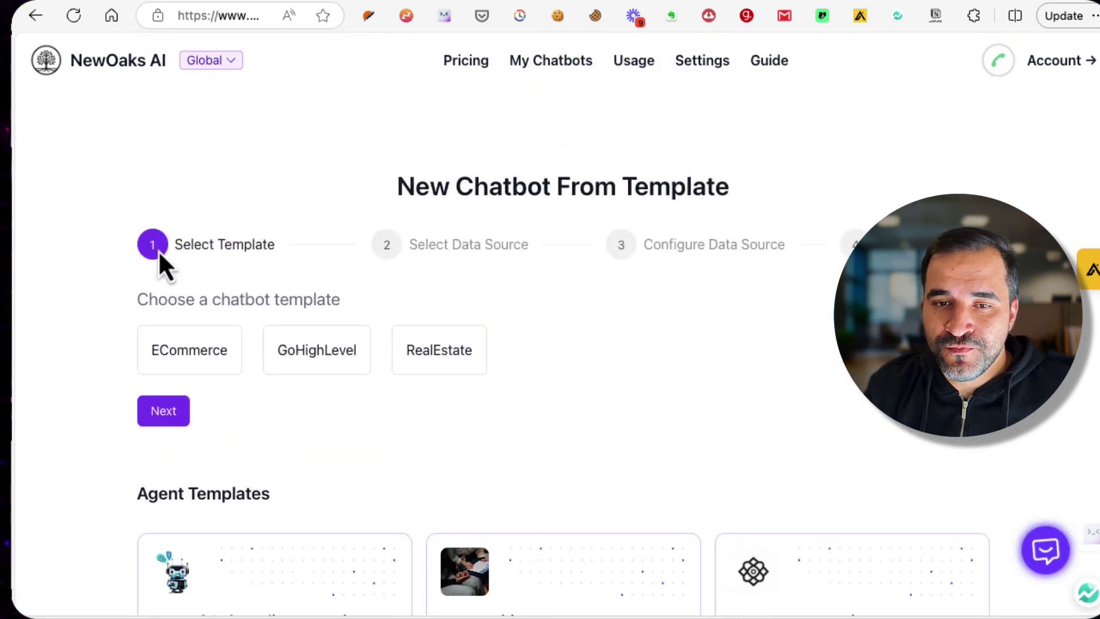
{"action": "left_click", "coordinate": [36, 16]}
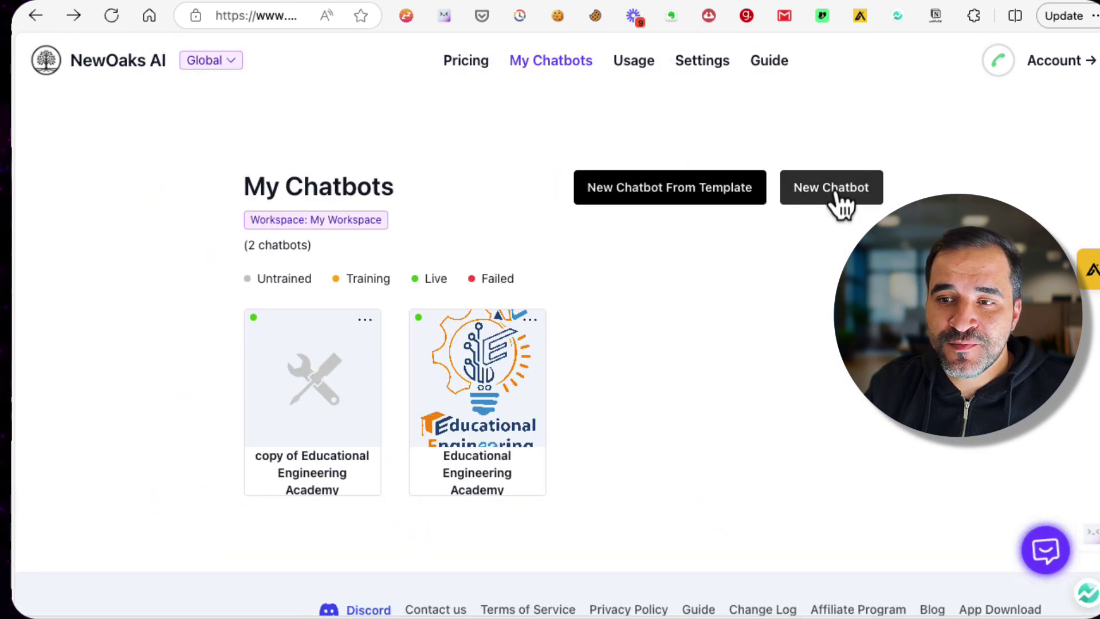
Step: Start a blank new chatbot and look over its Data Sources page
{"action": "left_click", "coordinate": [839, 198]}
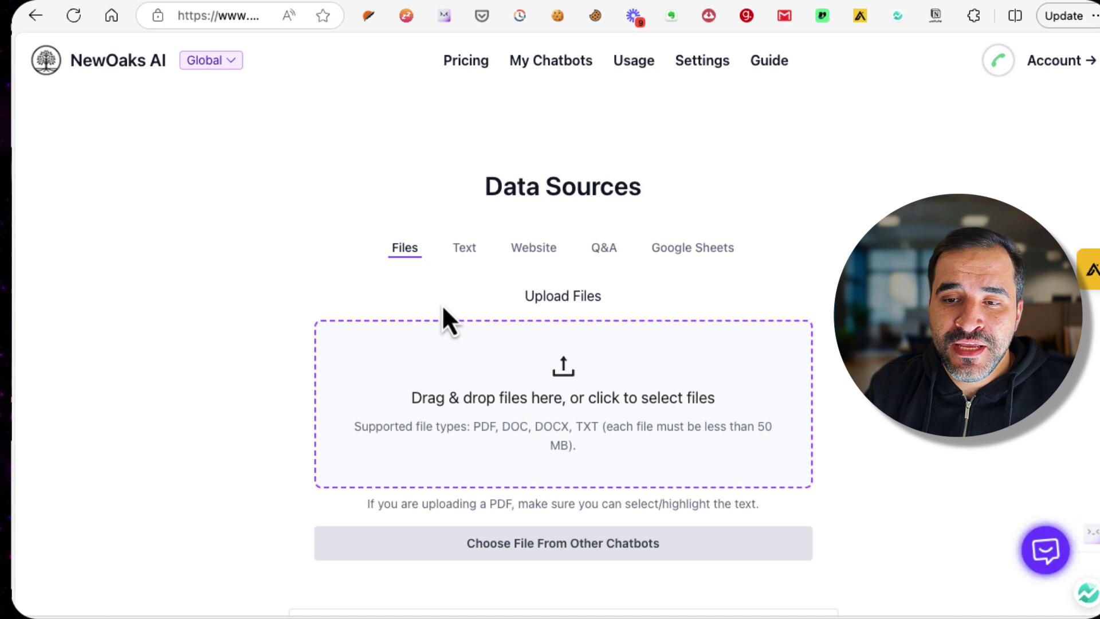
{"action": "scroll", "coordinate": [208, 305], "scroll_direction": "down", "scroll_amount": 2}
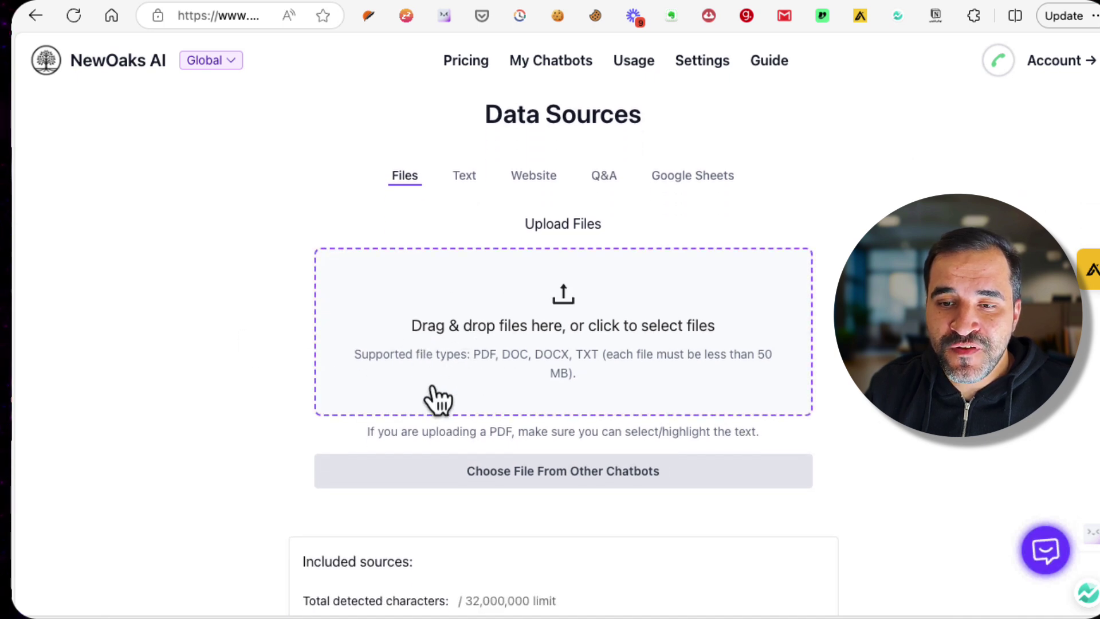
{"action": "scroll", "coordinate": [442, 405], "scroll_direction": "down", "scroll_amount": 5}
{"action": "scroll", "coordinate": [442, 402], "scroll_direction": "up", "scroll_amount": 4}
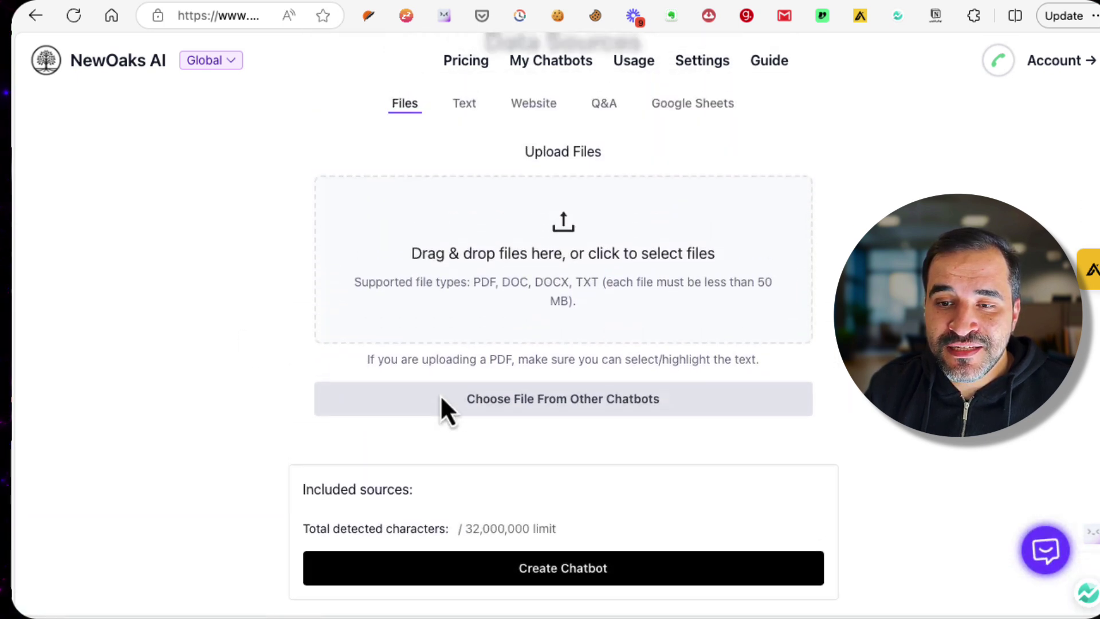
{"action": "scroll", "coordinate": [442, 401], "scroll_direction": "up", "scroll_amount": 1}
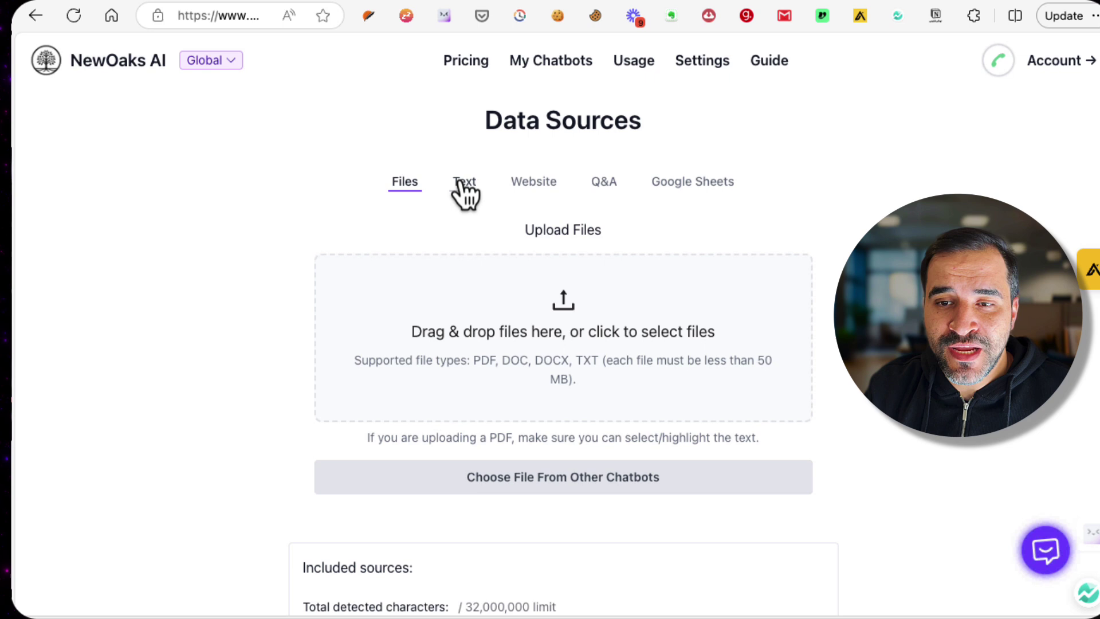
Step: Look through the Text, Website, Q&A and Google Sheets sources, ending on Website
{"action": "left_click", "coordinate": [465, 183]}
{"action": "left_click", "coordinate": [532, 186]}
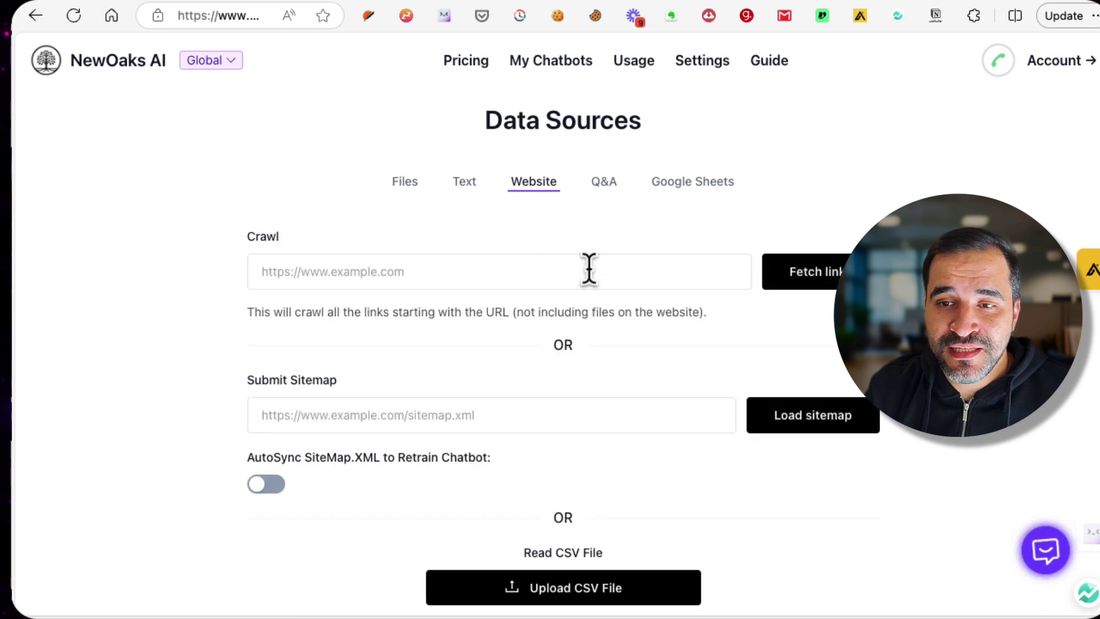
{"action": "left_click", "coordinate": [605, 184]}
{"action": "left_click", "coordinate": [539, 344]}
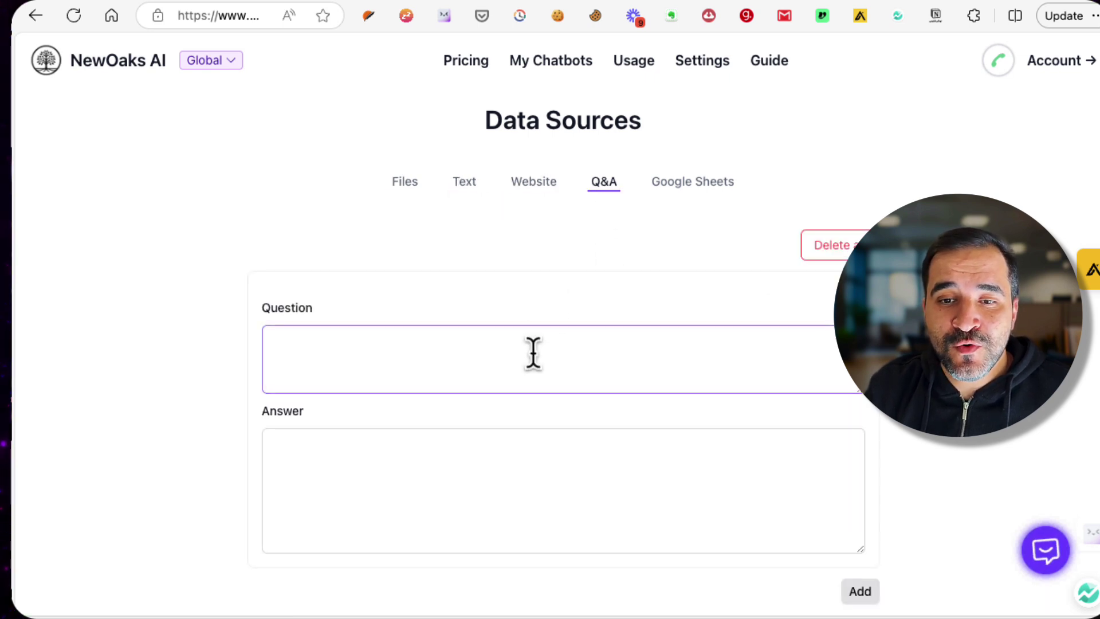
{"action": "left_click", "coordinate": [393, 493]}
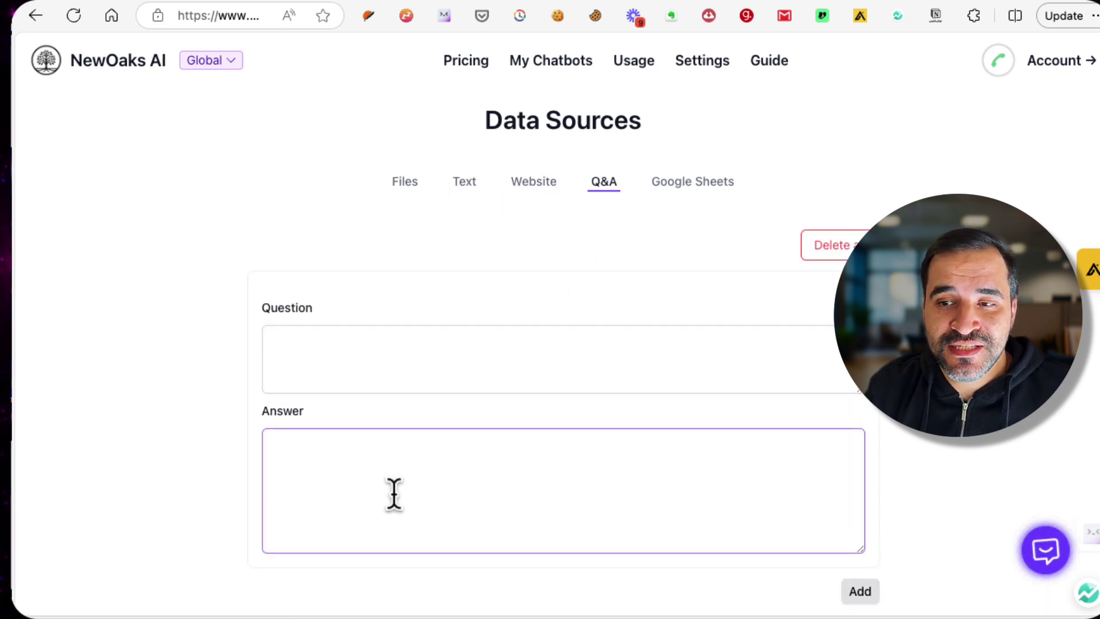
{"action": "left_click", "coordinate": [677, 194]}
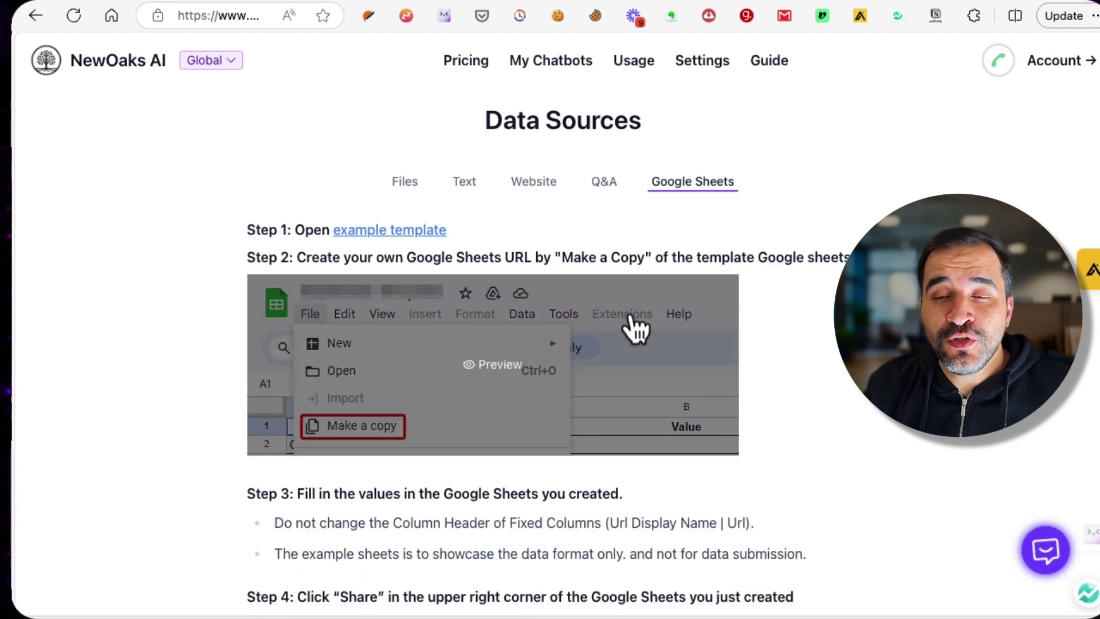
{"action": "scroll", "coordinate": [630, 320], "scroll_direction": "down", "scroll_amount": 5}
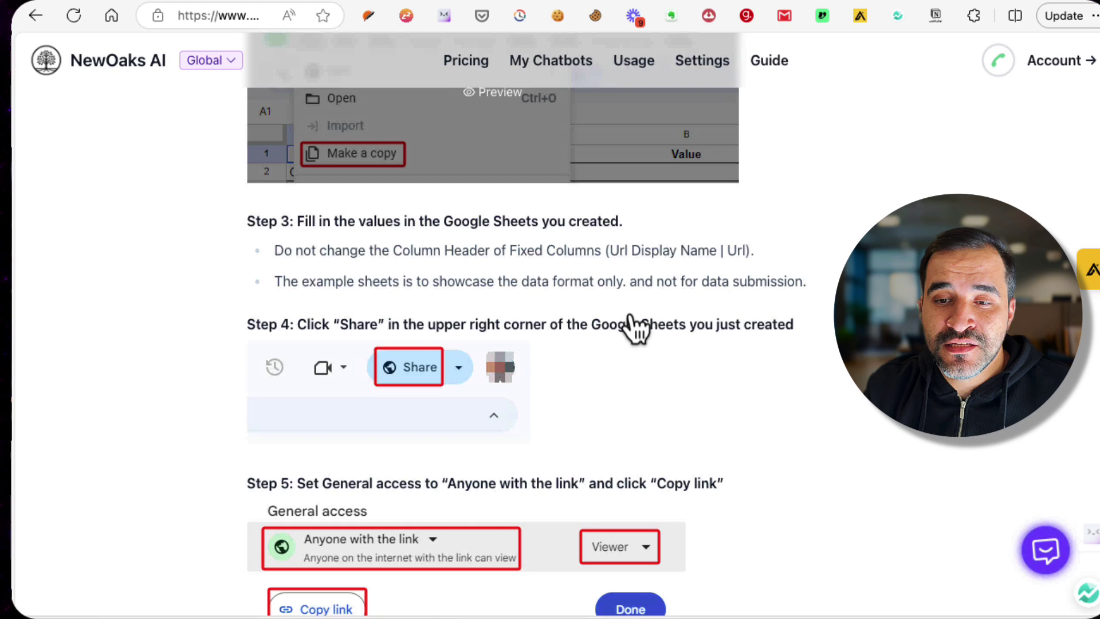
{"action": "scroll", "coordinate": [628, 313], "scroll_direction": "up", "scroll_amount": 6}
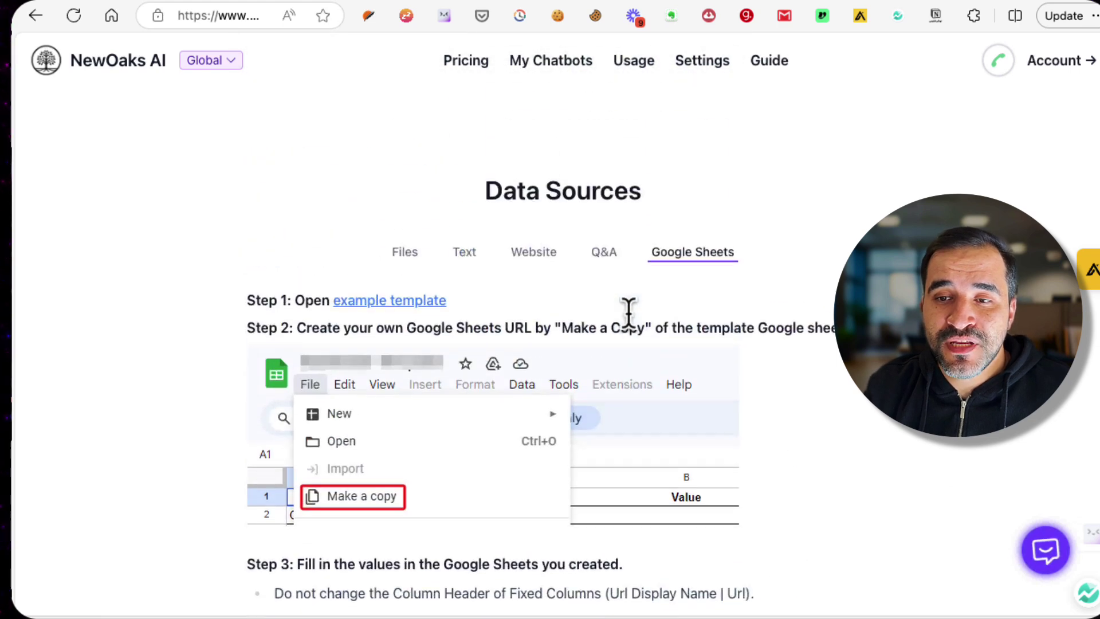
{"action": "left_click", "coordinate": [553, 268]}
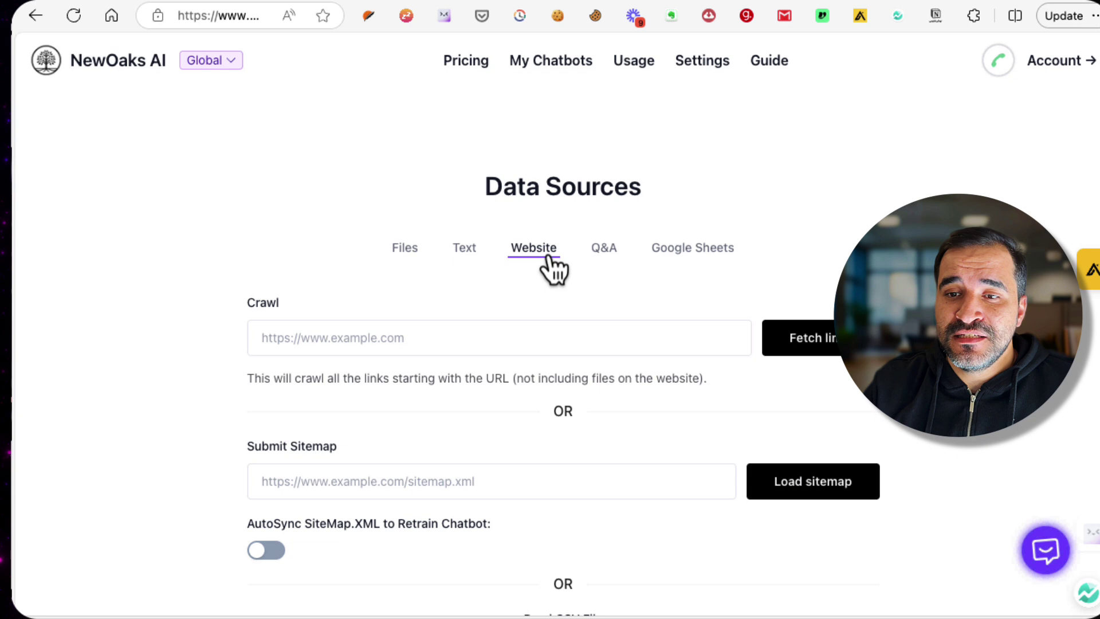
Step: Load buscript.com in a new tab and paste its welcome-page URL into the Crawl field
{"action": "scroll", "coordinate": [554, 267], "scroll_direction": "down", "scroll_amount": 1}
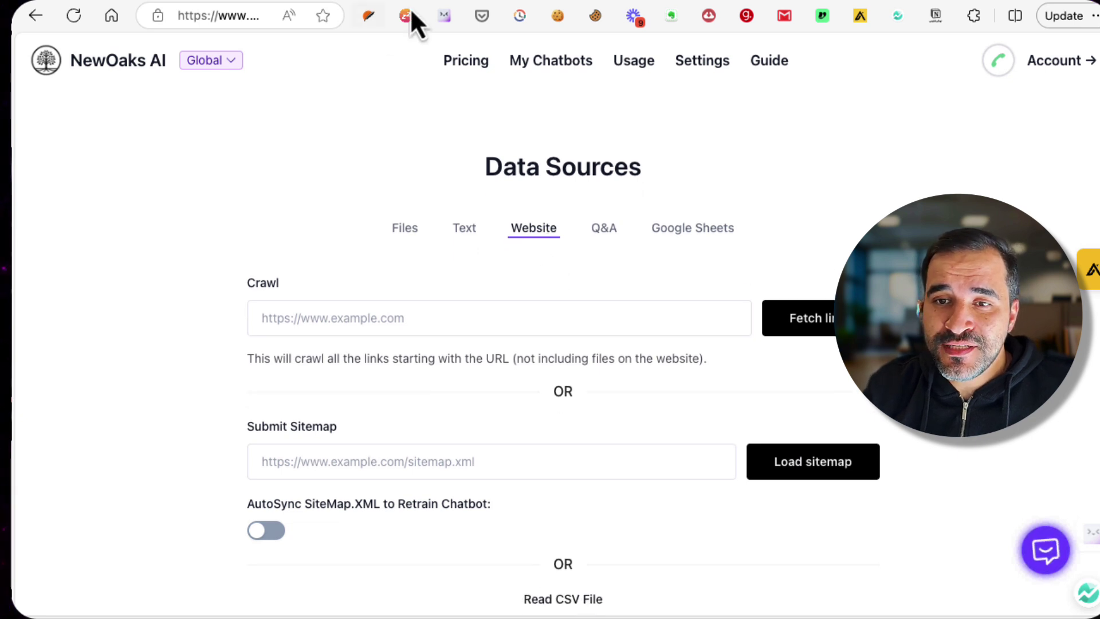
{"action": "key", "text": "ctrl+t"}
{"action": "type", "text": "buscript.com"}
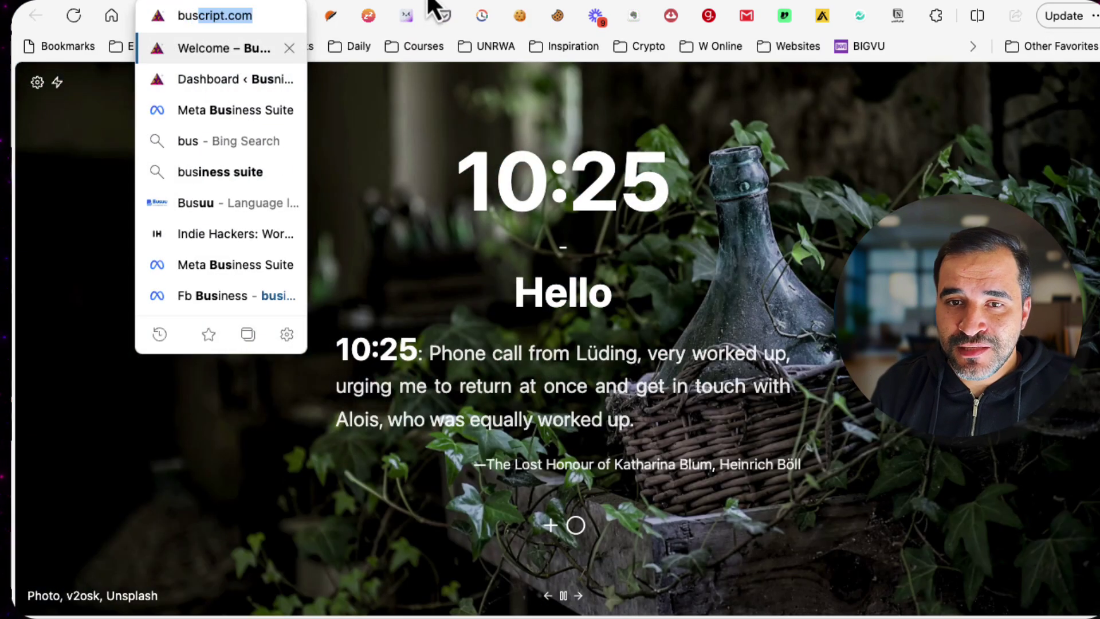
{"action": "key", "text": "Return"}
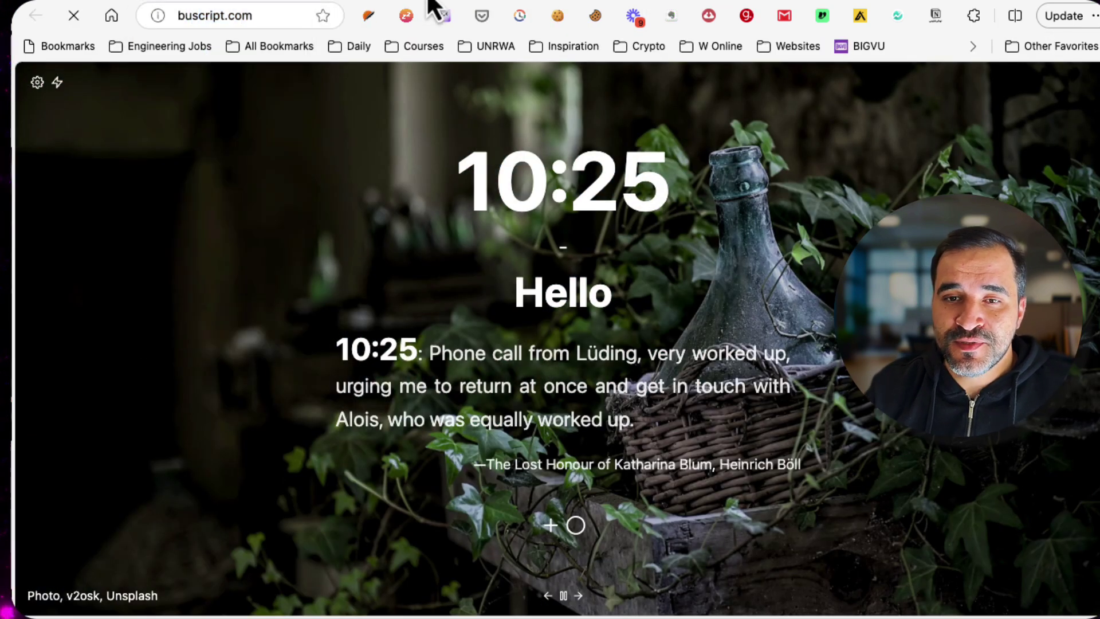
{"action": "left_click", "coordinate": [265, 17]}
{"action": "left_click", "coordinate": [632, 181]}
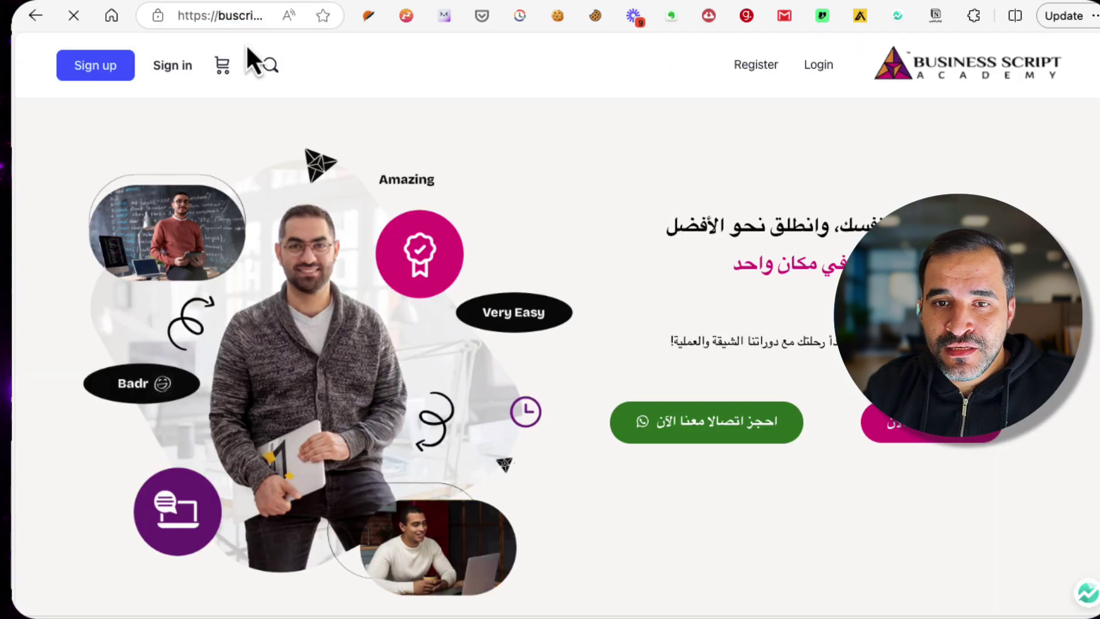
{"action": "left_click", "coordinate": [243, 17]}
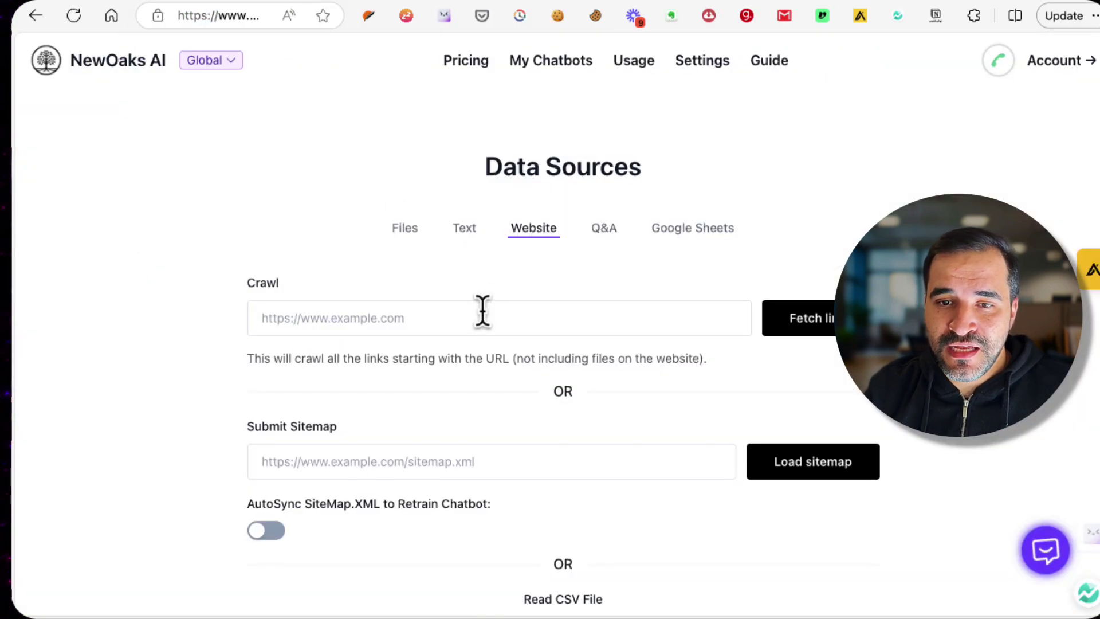
{"action": "left_click", "coordinate": [482, 311]}
{"action": "type", "text": "https://buscript.com/welcome/?mepr-unauth-page=9&redirect_to=%2F"}
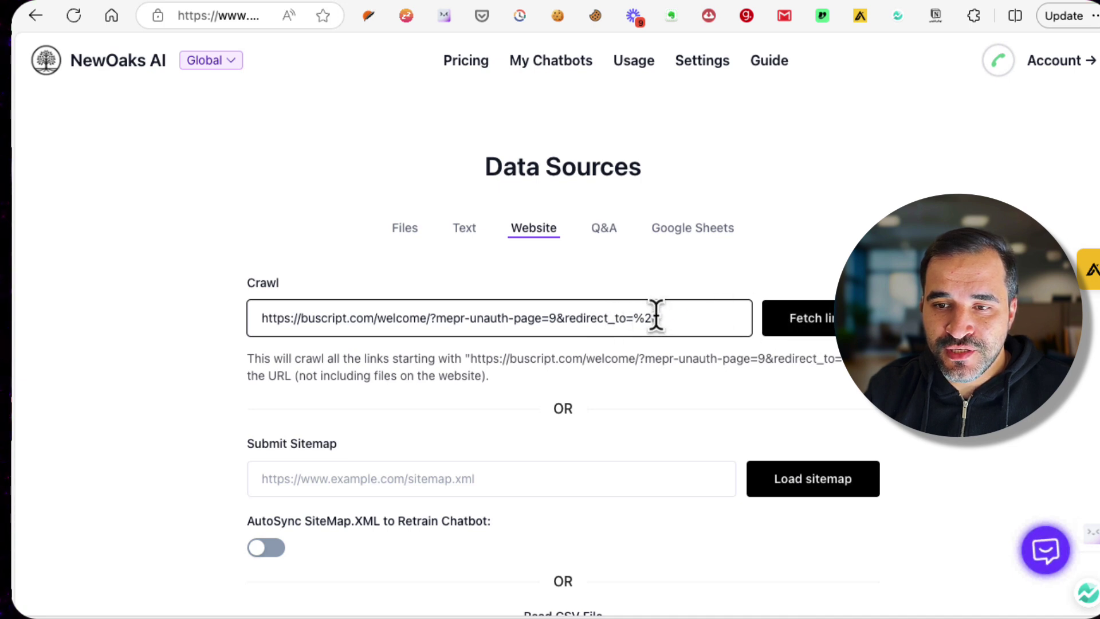
{"action": "left_click_drag", "start_coordinate": [658, 318], "coordinate": [380, 317]}
{"action": "key", "text": "BackSpace"}
{"action": "key", "text": "BackSpace"}
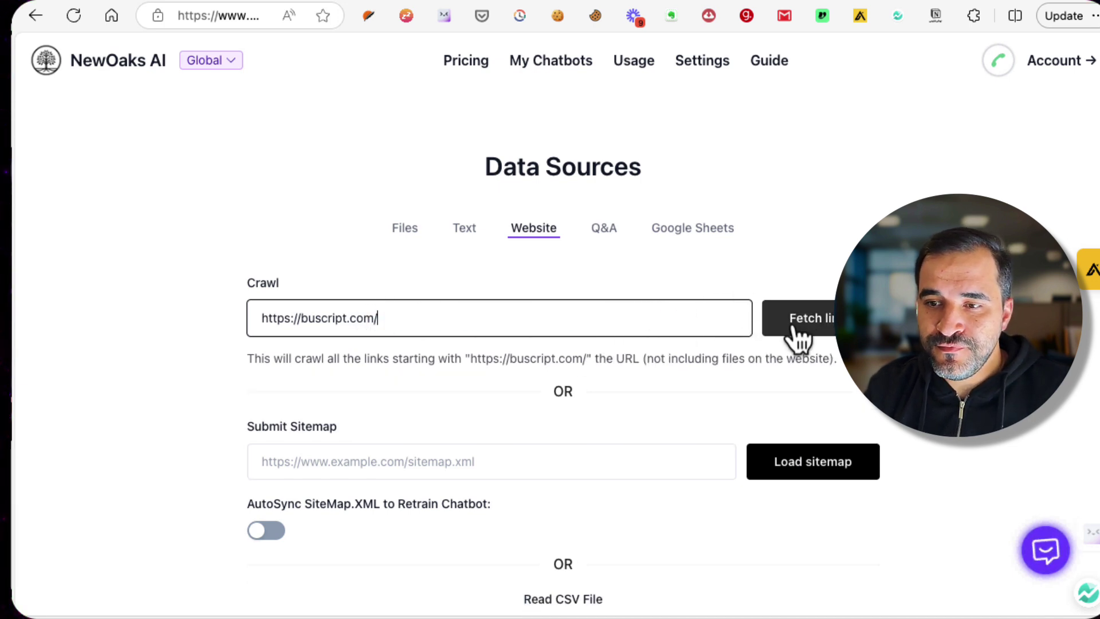
{"action": "type", "text": "/"}
{"action": "left_click", "coordinate": [794, 327]}
{"action": "scroll", "coordinate": [568, 322], "scroll_direction": "down", "scroll_amount": 8}
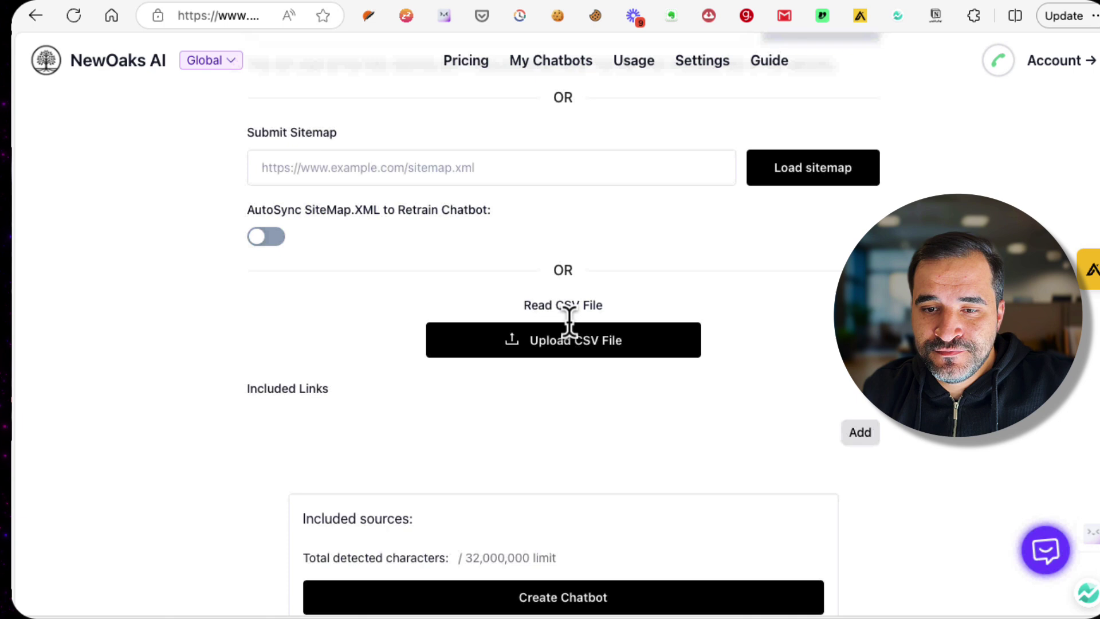
{"action": "scroll", "coordinate": [569, 328], "scroll_direction": "up", "scroll_amount": 5}
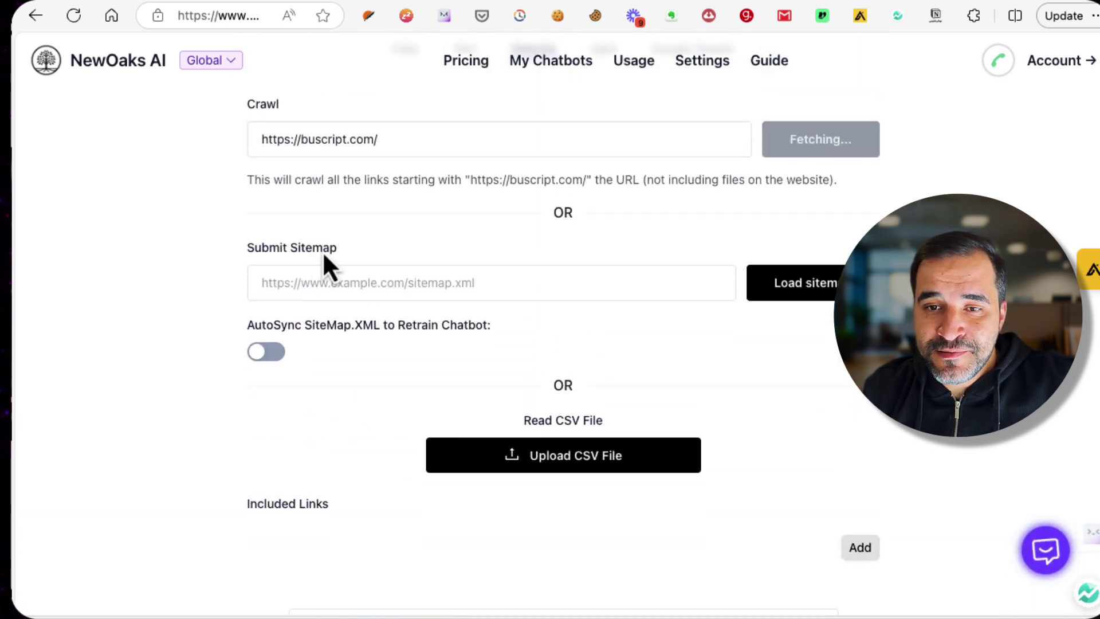
{"action": "scroll", "coordinate": [322, 251], "scroll_direction": "up", "scroll_amount": 3}
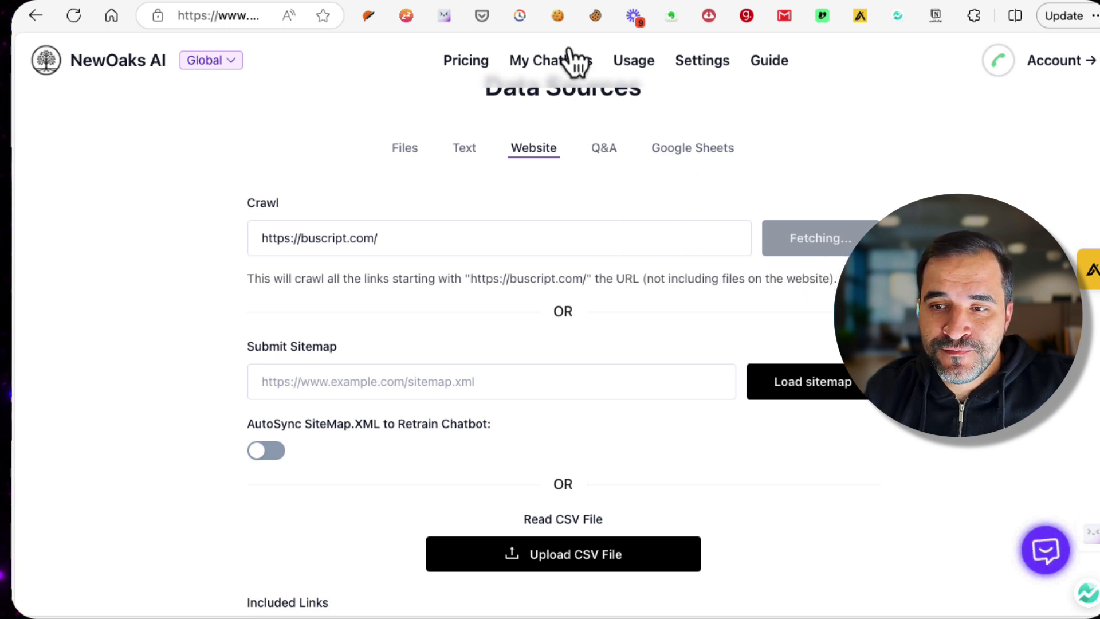
{"action": "left_click", "coordinate": [509, 3]}
{"action": "left_click", "coordinate": [317, 22]}
{"action": "left_click_drag", "start_coordinate": [253, 17], "coordinate": [520, 24]}
{"action": "key", "text": "BackSpace"}
{"action": "key", "text": "BackSpace"}
{"action": "key", "text": "BackSpace"}
{"action": "key", "text": "BackSpace"}
{"action": "key", "text": "BackSpace"}
{"action": "key", "text": "BackSpace"}
{"action": "key", "text": "BackSpace"}
{"action": "key", "text": "BackSpace"}
{"action": "key", "text": "BackSpace"}
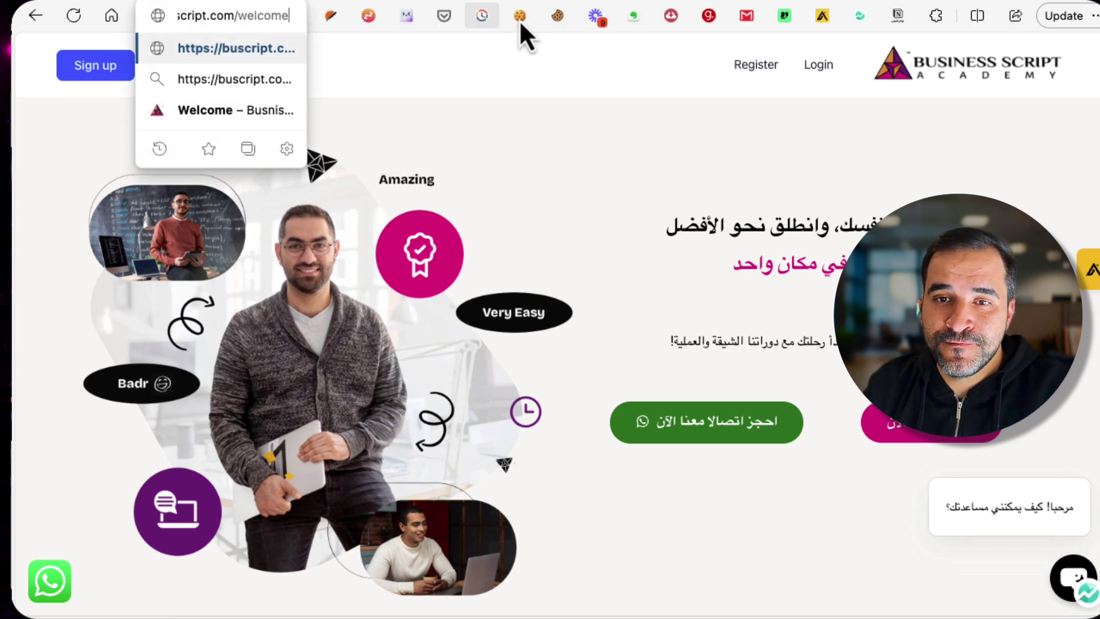
{"action": "key", "text": "BackSpace"}
{"action": "key", "text": "BackSpace"}
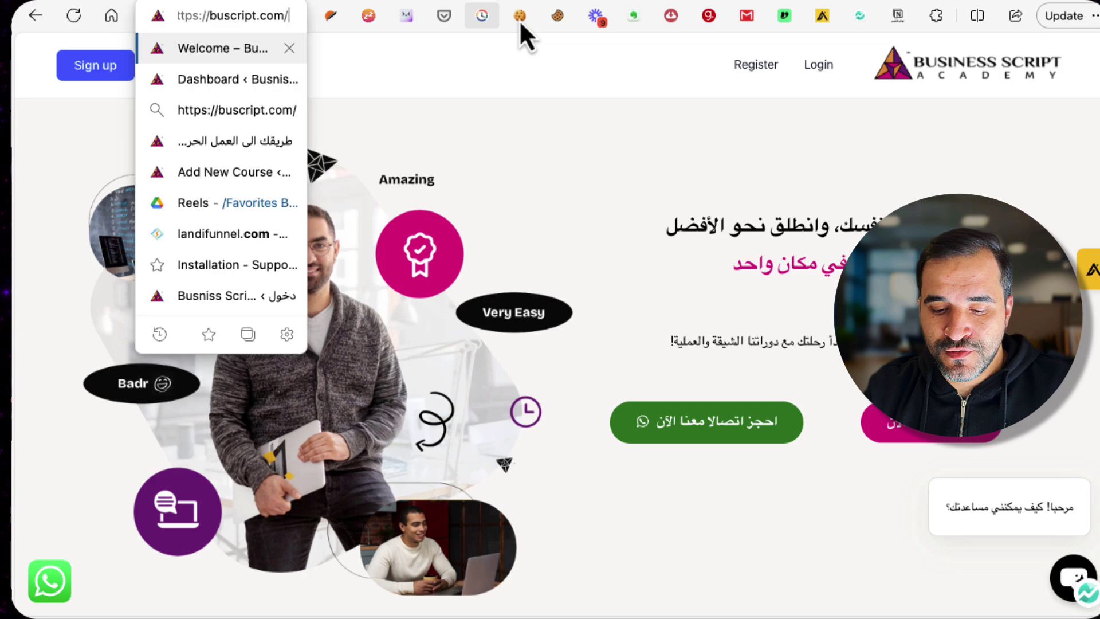
{"action": "type", "text": "feed"}
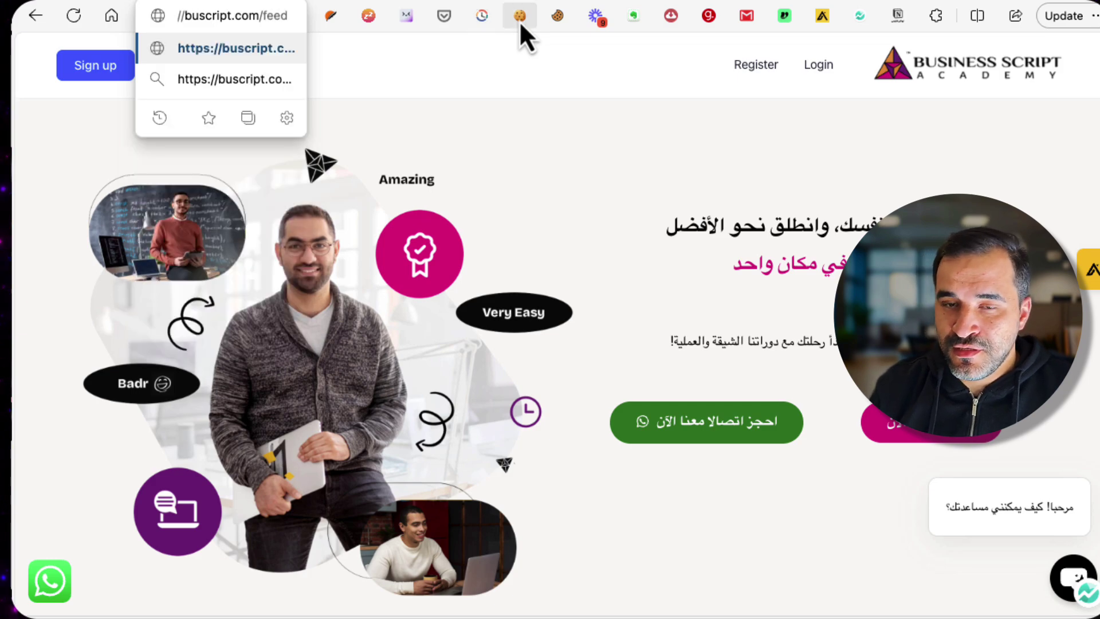
{"action": "key", "text": "Return"}
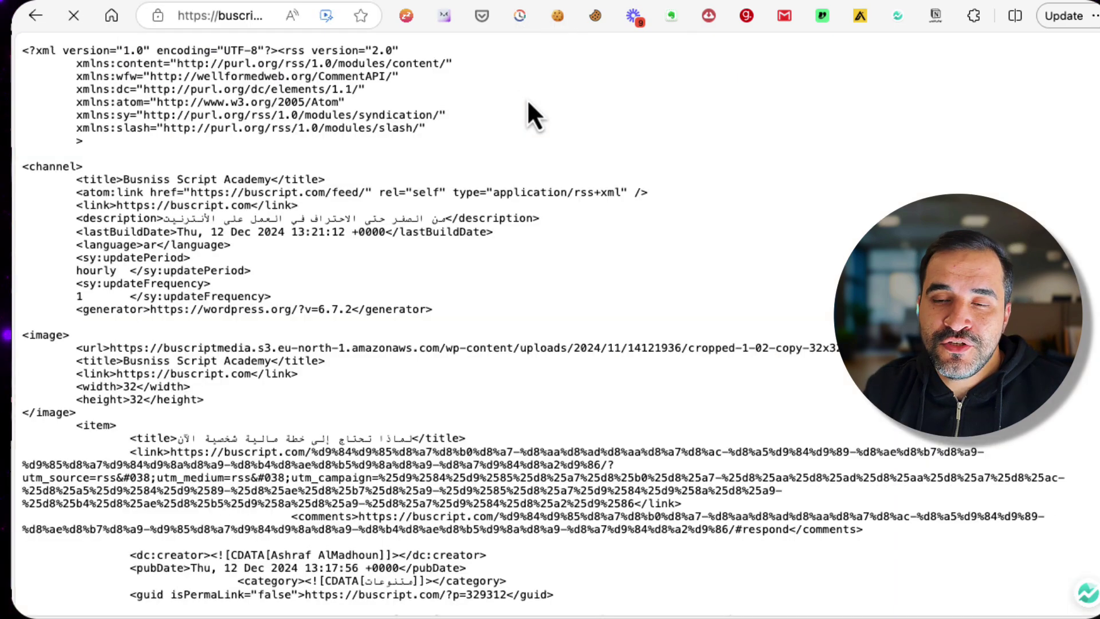
{"action": "scroll", "coordinate": [343, 253], "scroll_direction": "down", "scroll_amount": 15}
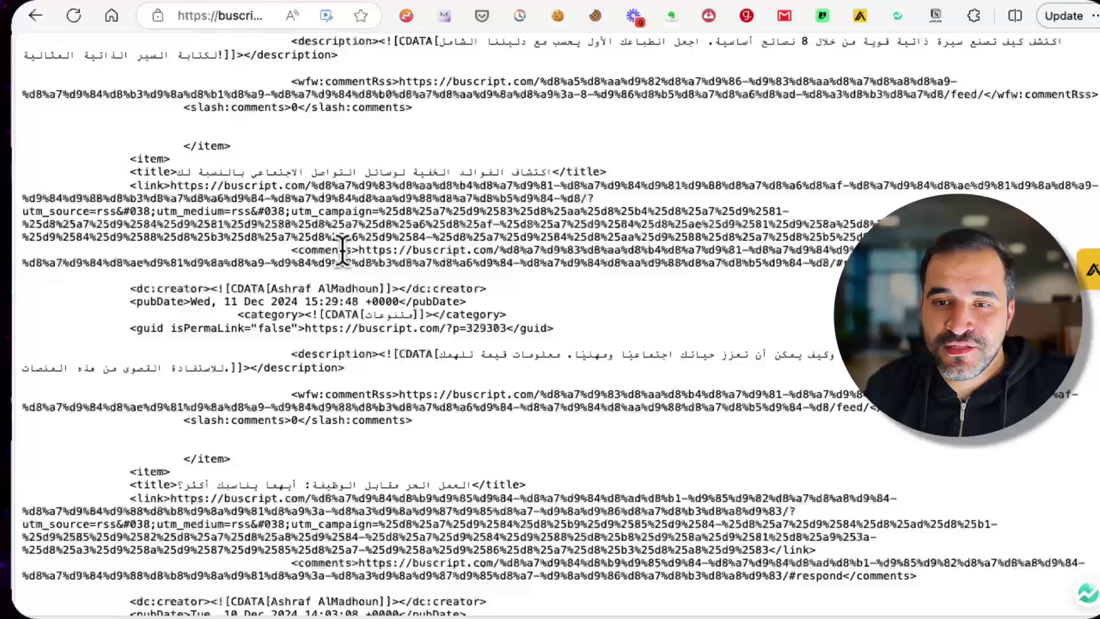
{"action": "scroll", "coordinate": [343, 252], "scroll_direction": "down", "scroll_amount": 5}
{"action": "left_click", "coordinate": [215, 19]}
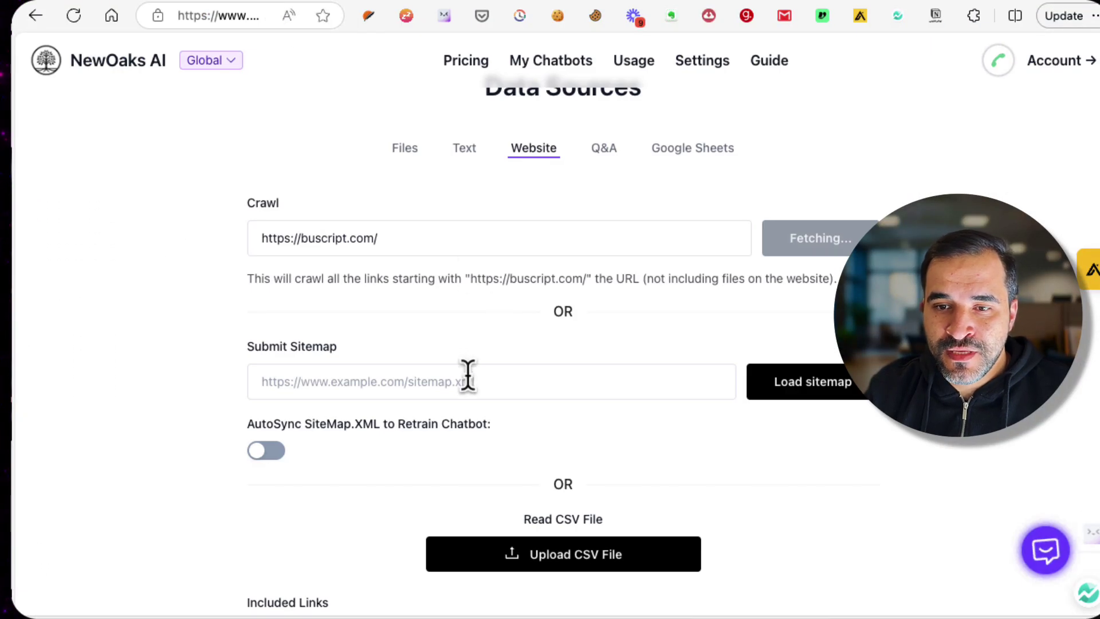
{"action": "left_click", "coordinate": [468, 376]}
{"action": "type", "text": "https://buscript.com/feed/"}
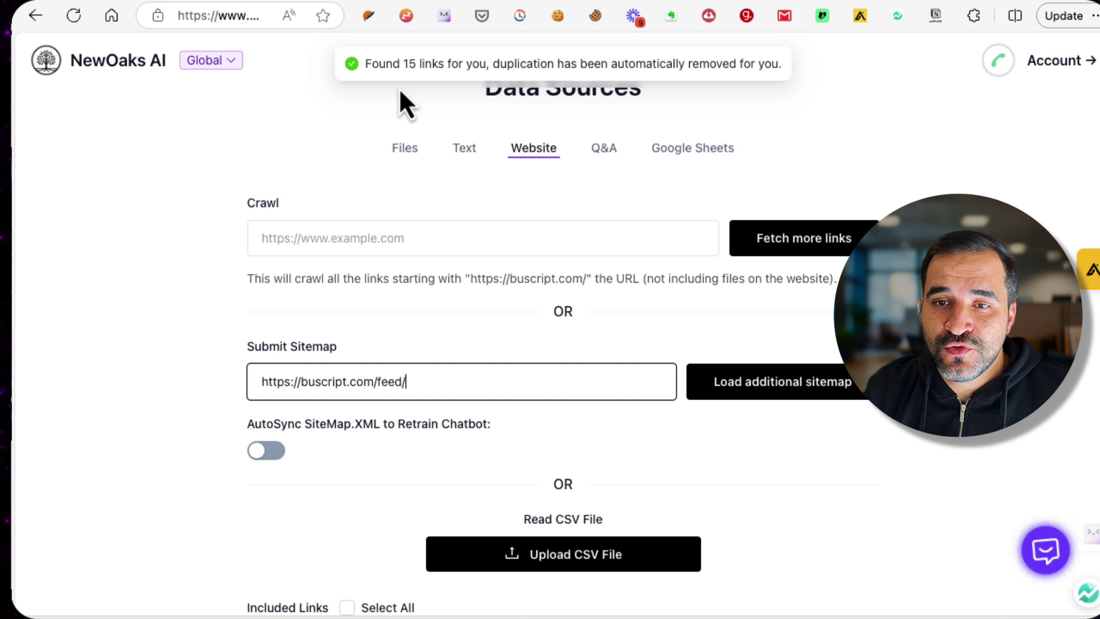
{"action": "left_click", "coordinate": [416, 62]}
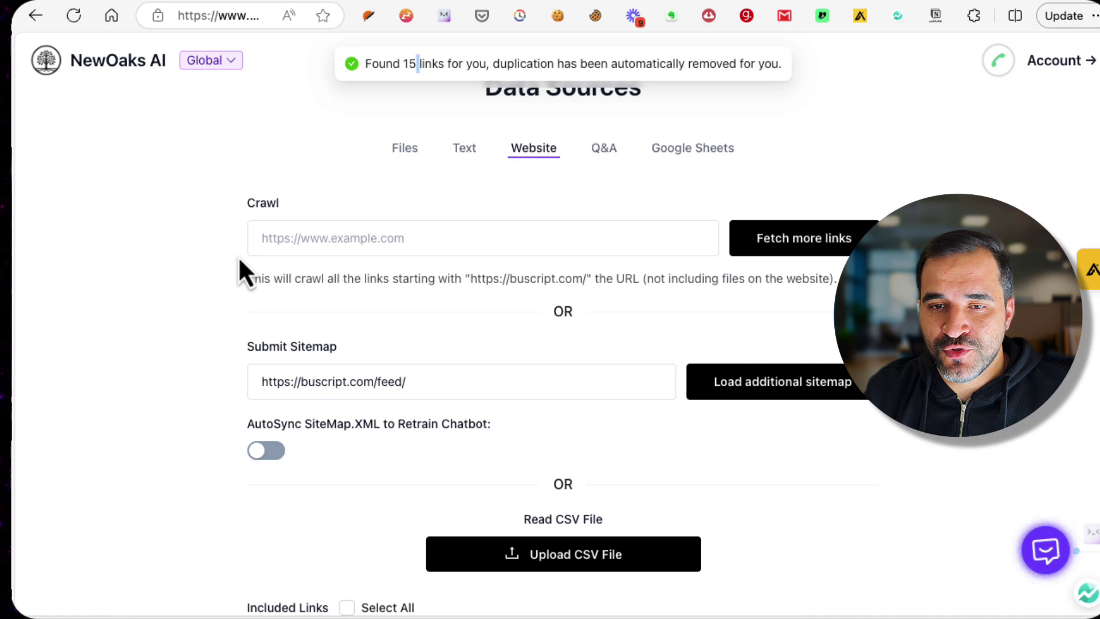
{"action": "scroll", "coordinate": [192, 264], "scroll_direction": "down", "scroll_amount": 5}
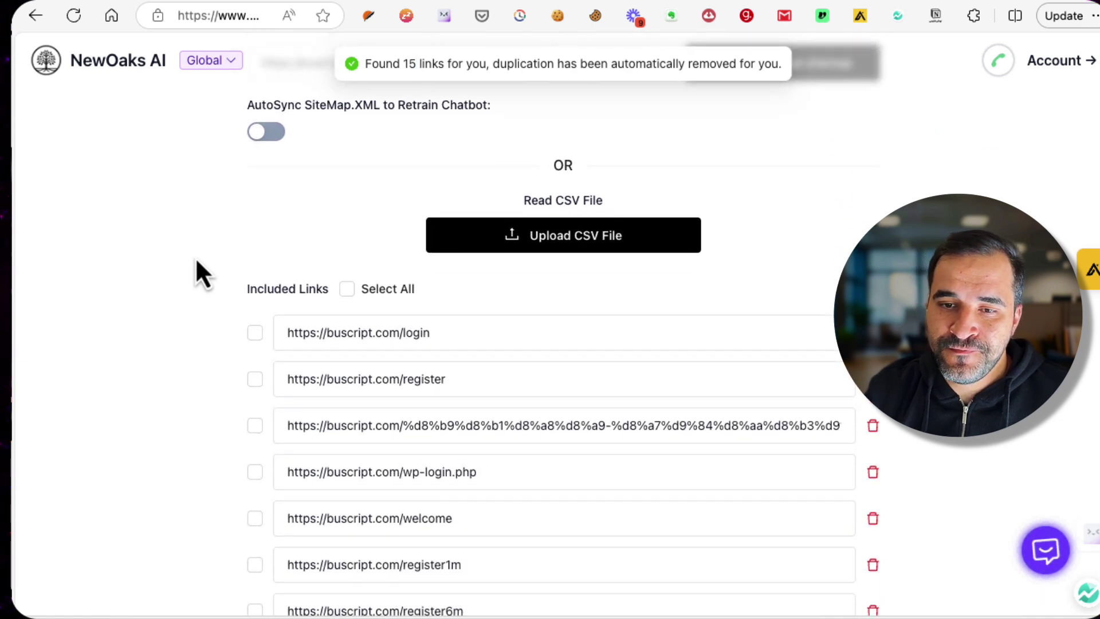
{"action": "scroll", "coordinate": [365, 328], "scroll_direction": "down", "scroll_amount": 9}
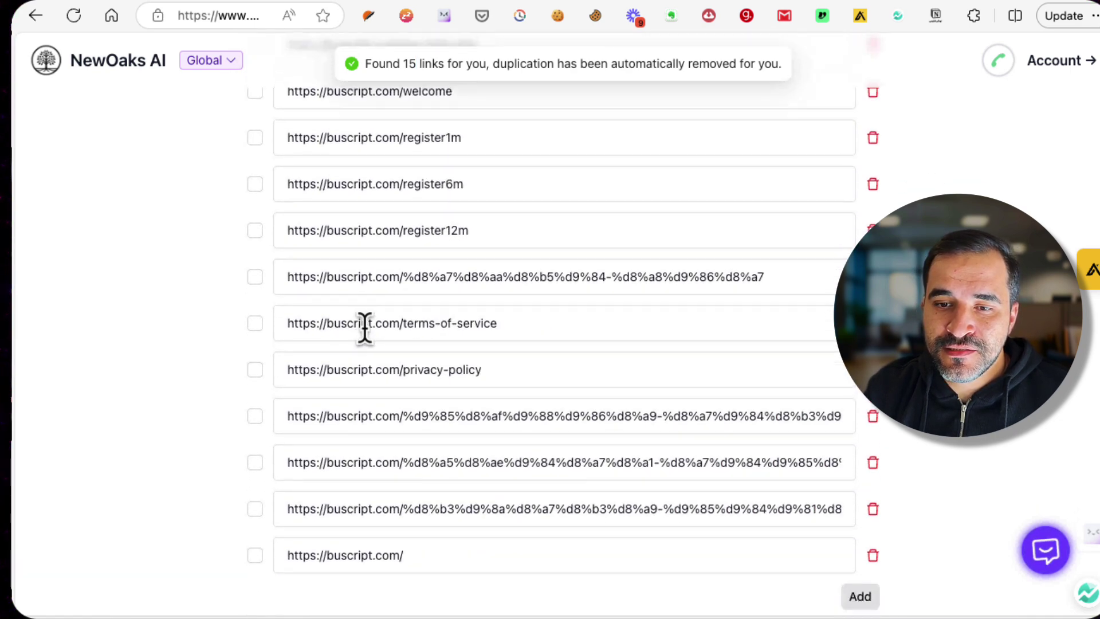
{"action": "scroll", "coordinate": [365, 330], "scroll_direction": "up", "scroll_amount": 13}
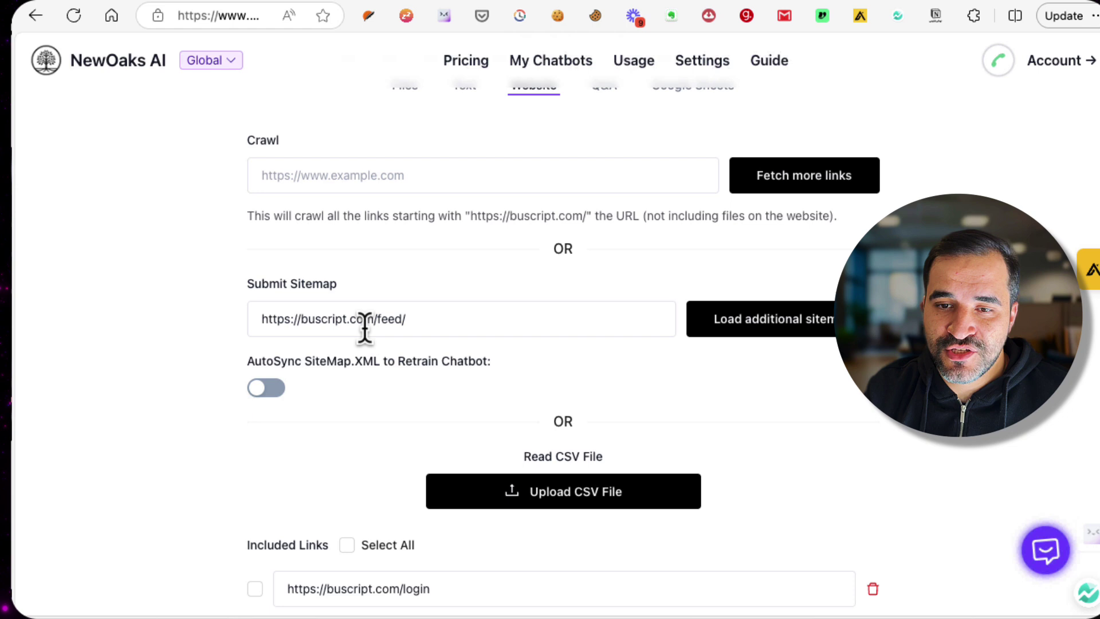
Step: Load the additional sitemap and select all 15 found buscript.com links
{"action": "left_click", "coordinate": [773, 325]}
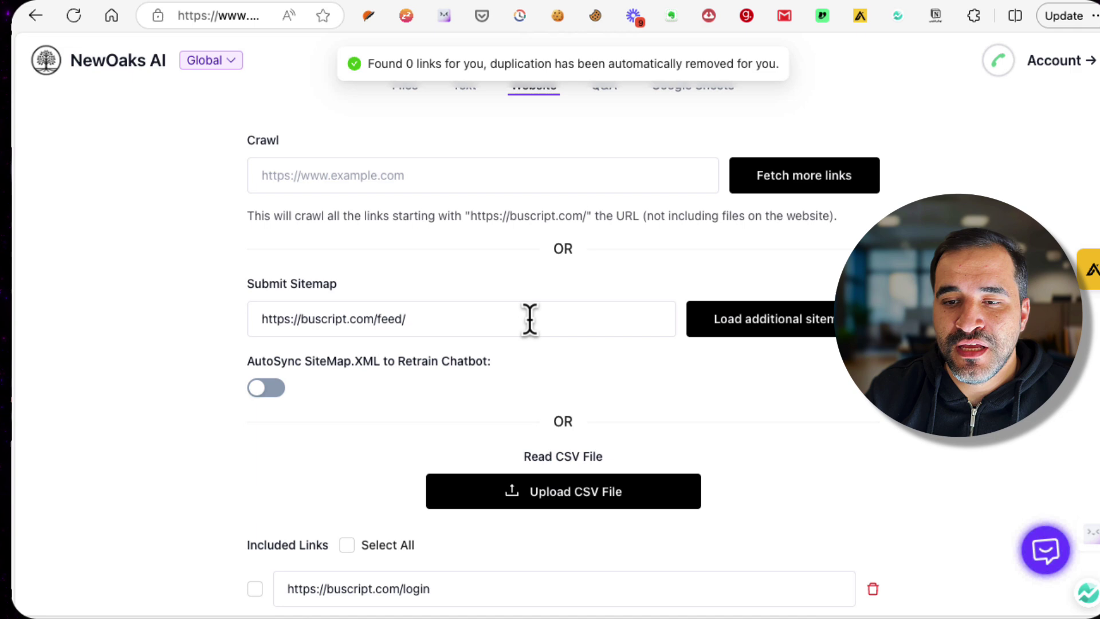
{"action": "scroll", "coordinate": [530, 318], "scroll_direction": "down", "scroll_amount": 4}
{"action": "scroll", "coordinate": [530, 319], "scroll_direction": "down", "scroll_amount": 15}
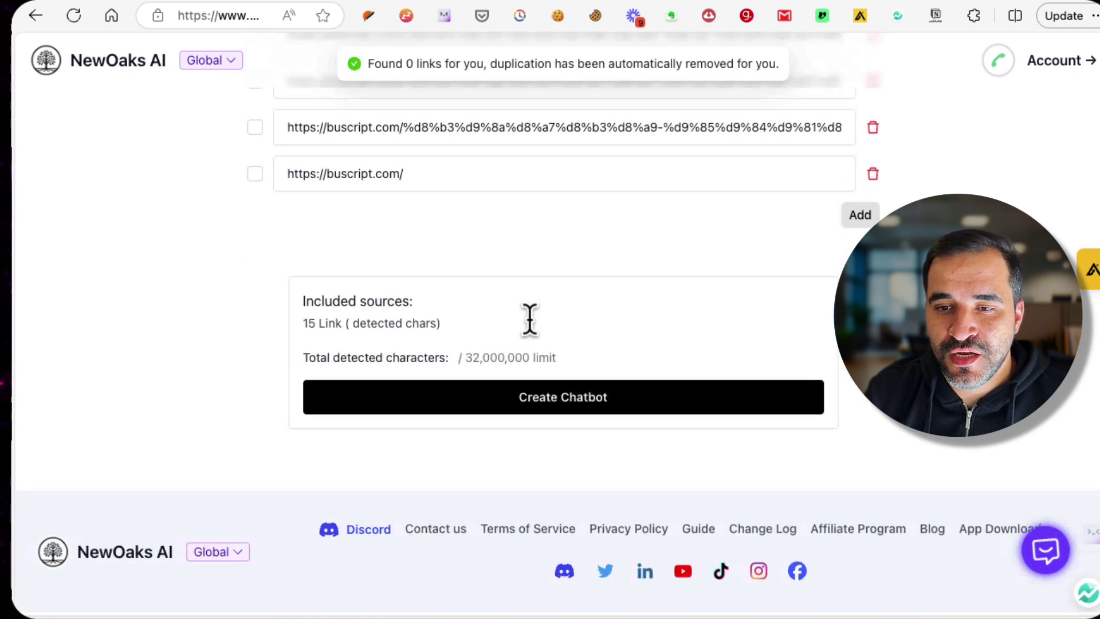
{"action": "scroll", "coordinate": [531, 321], "scroll_direction": "up", "scroll_amount": 18}
{"action": "scroll", "coordinate": [531, 322], "scroll_direction": "down", "scroll_amount": 3}
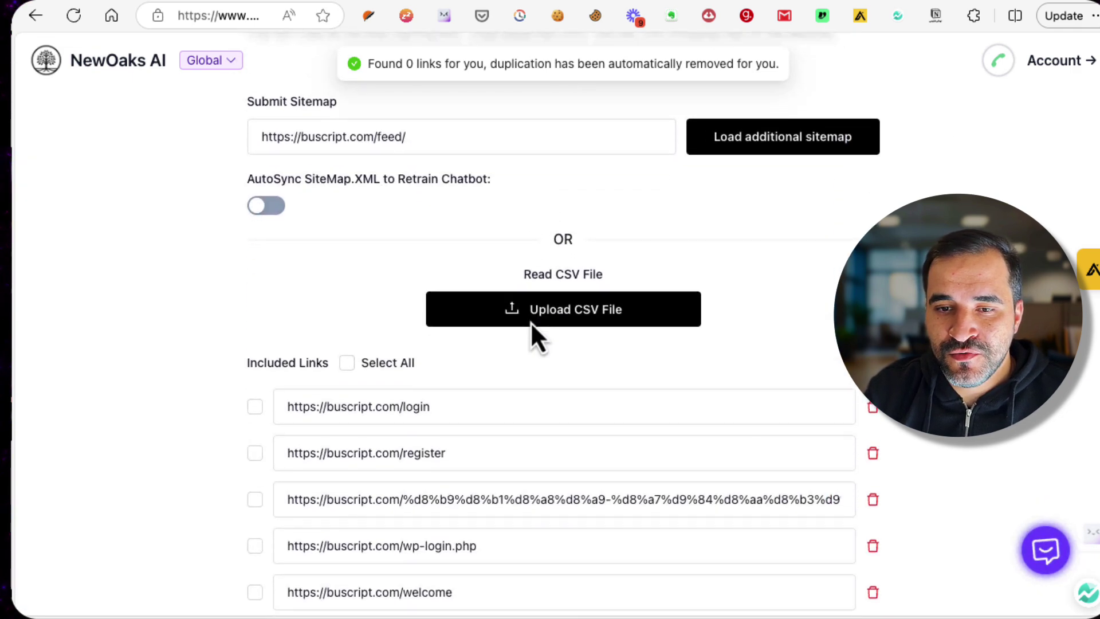
{"action": "left_click", "coordinate": [346, 358]}
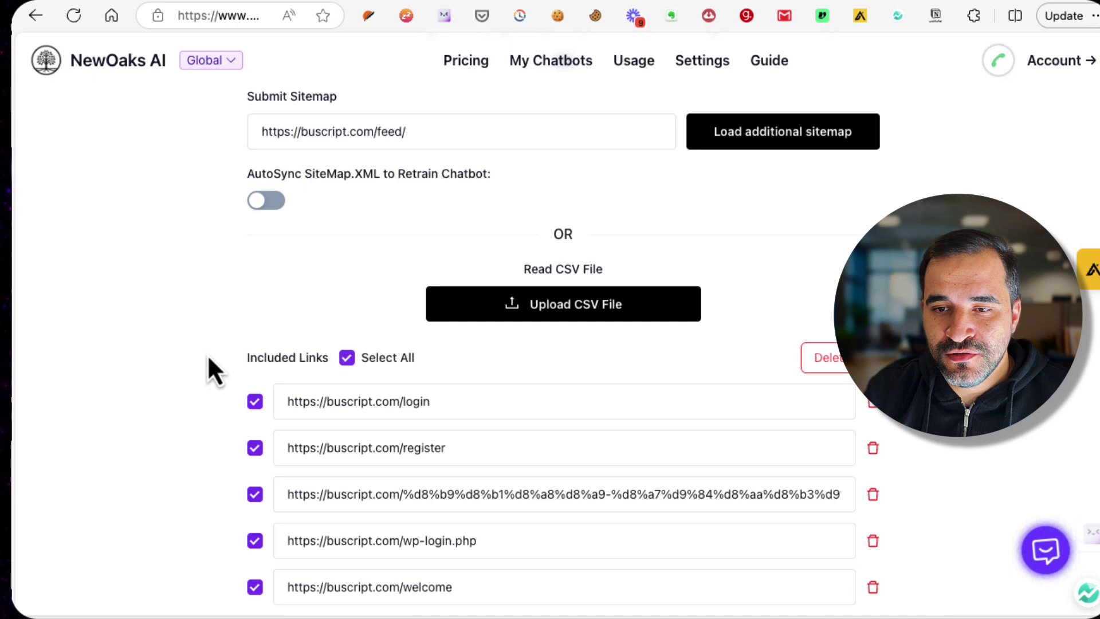
{"action": "scroll", "coordinate": [262, 361], "scroll_direction": "down", "scroll_amount": 15}
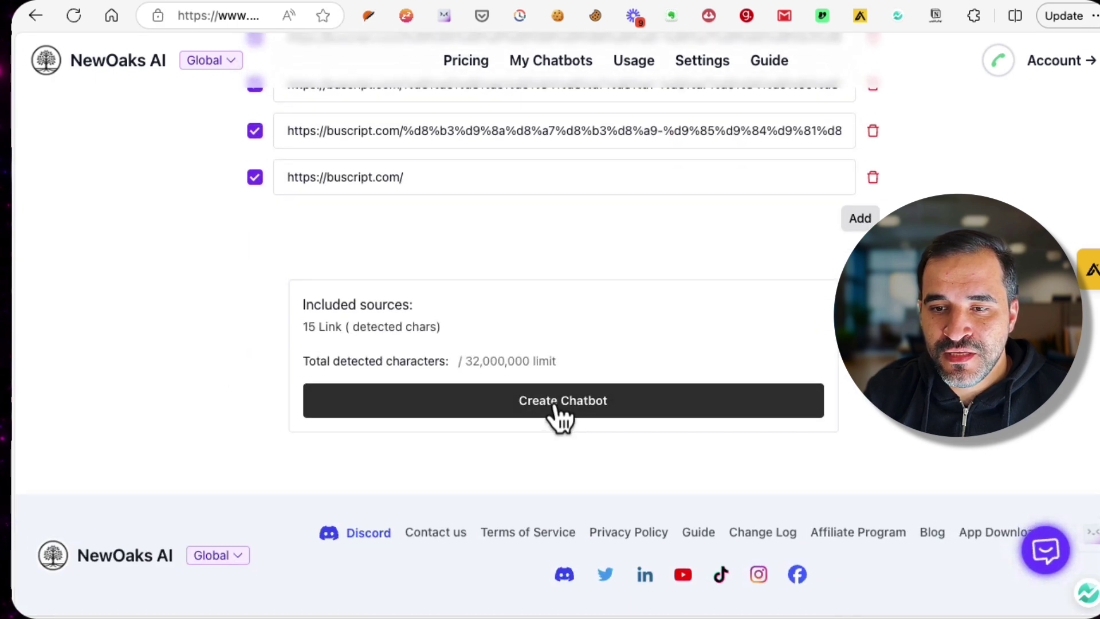
Step: Build the AI agent from the 15 selected buscript.com links and let training finish
{"action": "left_click", "coordinate": [536, 406]}
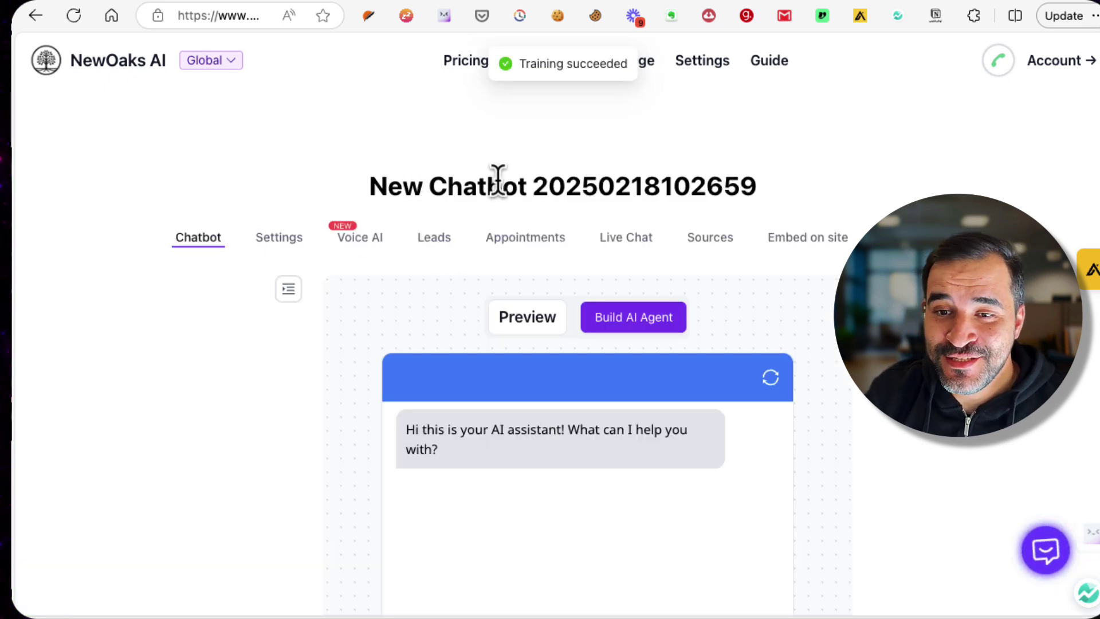
Step: In Settings, replace the auto-generated chatbot name with Buscript and save
{"action": "left_click_drag", "start_coordinate": [368, 185], "coordinate": [688, 189]}
{"action": "scroll", "coordinate": [218, 315], "scroll_direction": "down", "scroll_amount": 6}
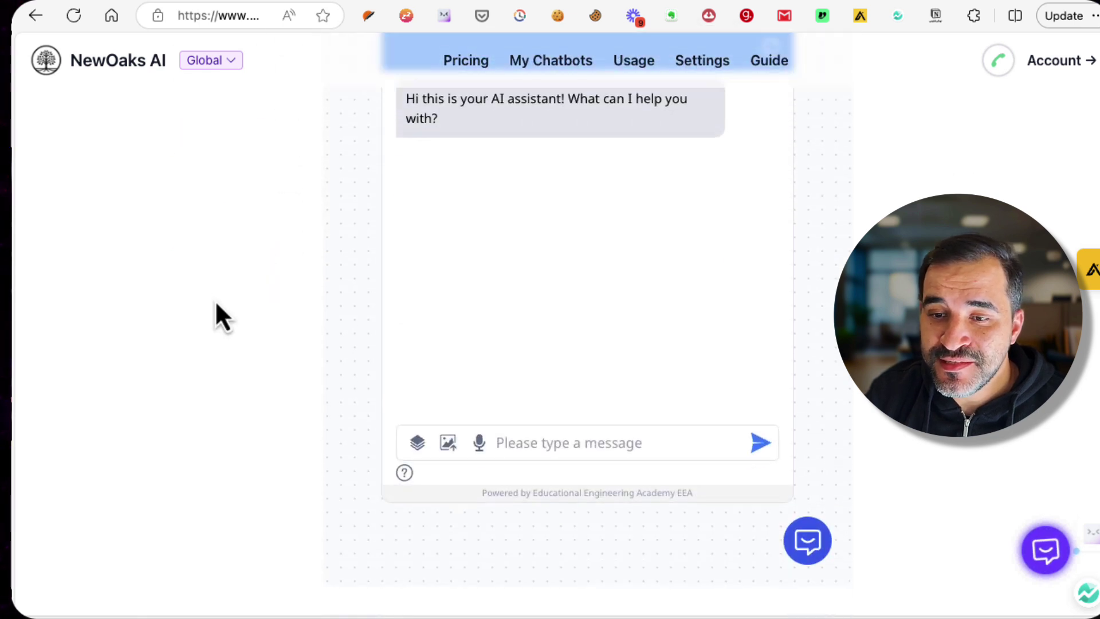
{"action": "scroll", "coordinate": [537, 398], "scroll_direction": "up", "scroll_amount": 2}
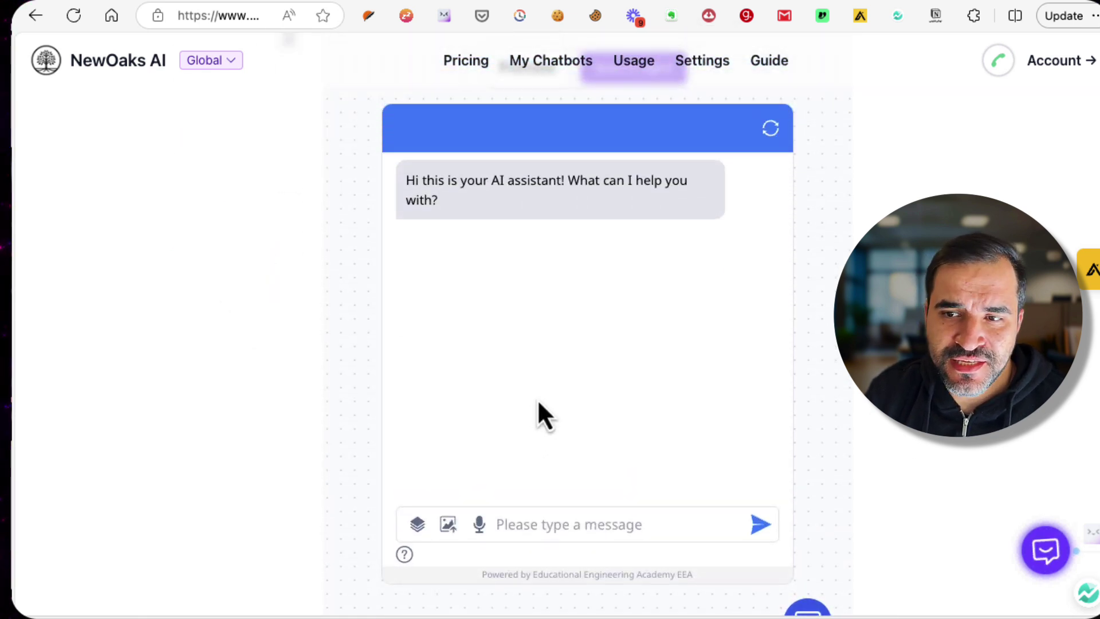
{"action": "scroll", "coordinate": [538, 414], "scroll_direction": "up", "scroll_amount": 3}
{"action": "left_click", "coordinate": [278, 163]}
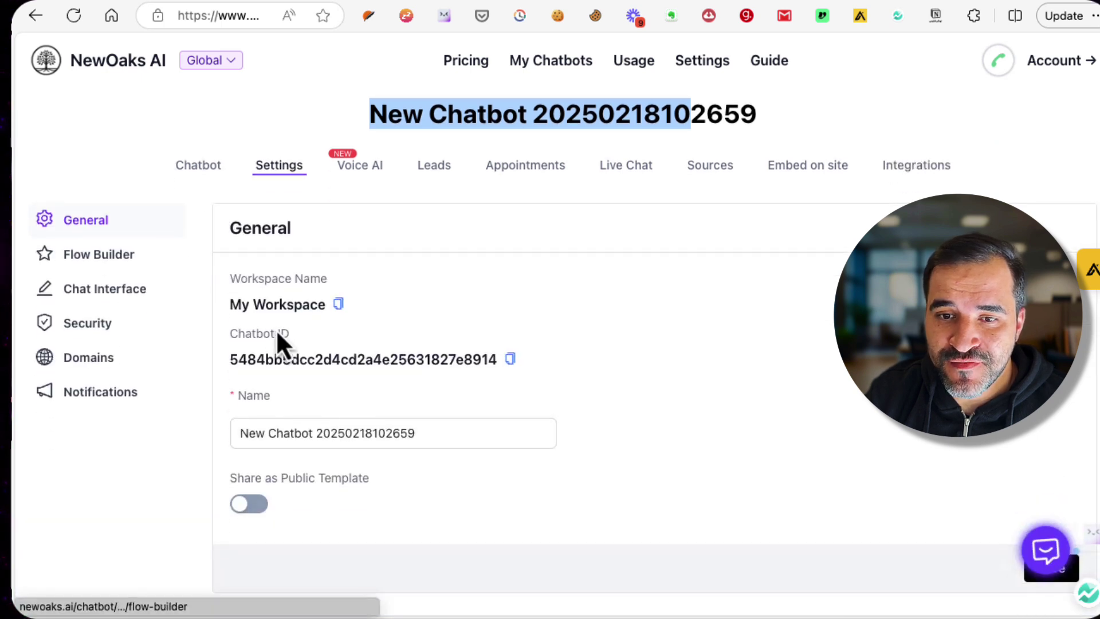
{"action": "scroll", "coordinate": [289, 319], "scroll_direction": "down", "scroll_amount": 2}
{"action": "left_click", "coordinate": [299, 321]}
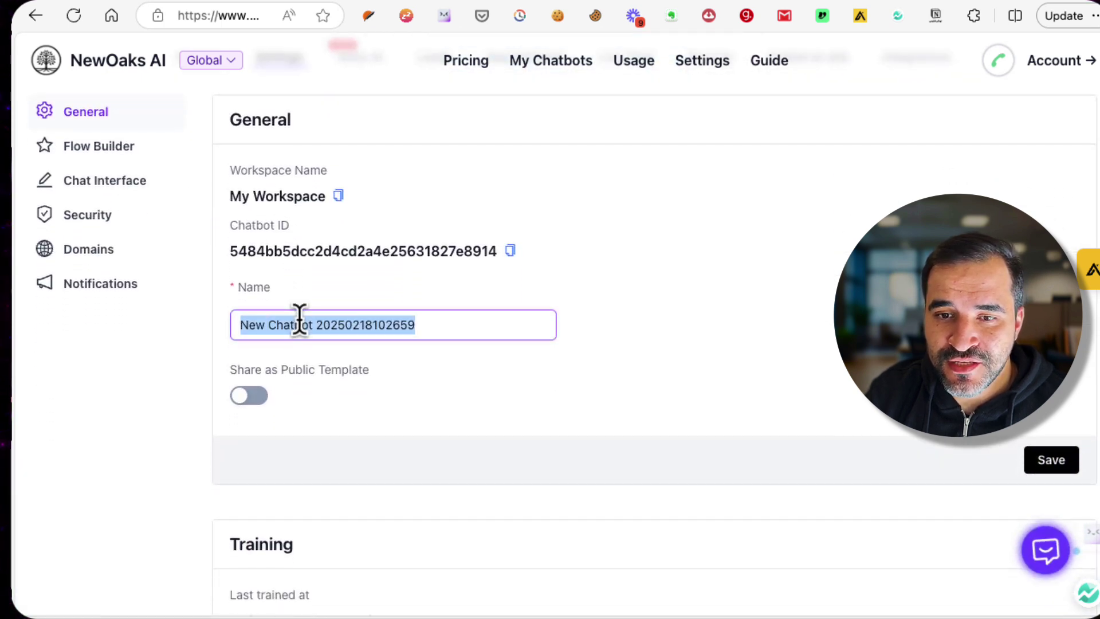
{"action": "type", "text": "Buscript"}
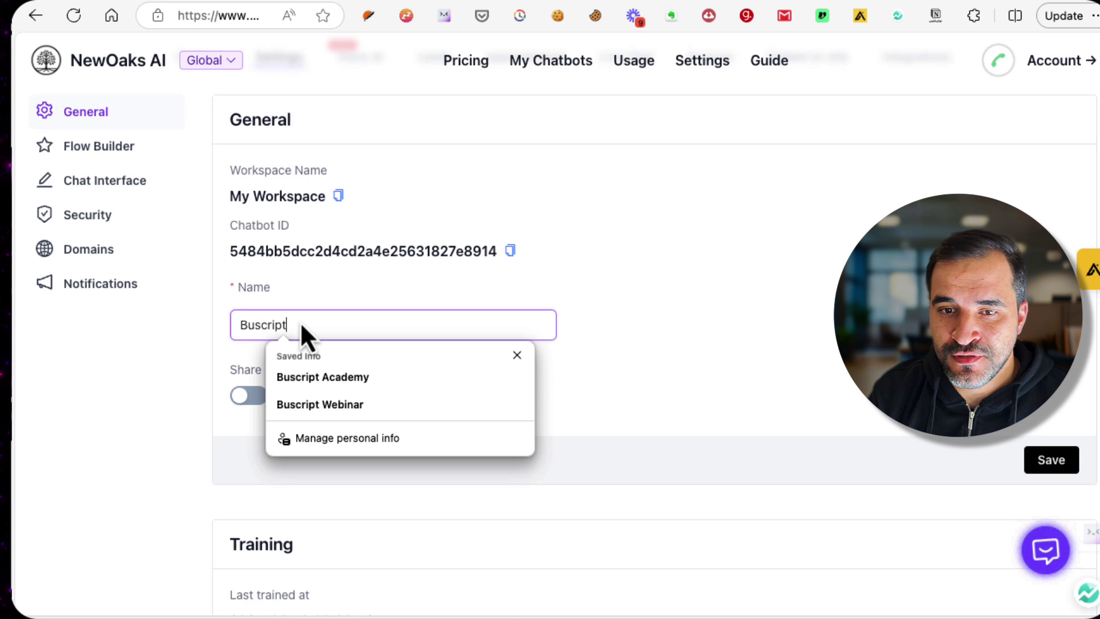
{"action": "left_click", "coordinate": [820, 314]}
{"action": "left_click", "coordinate": [1056, 463]}
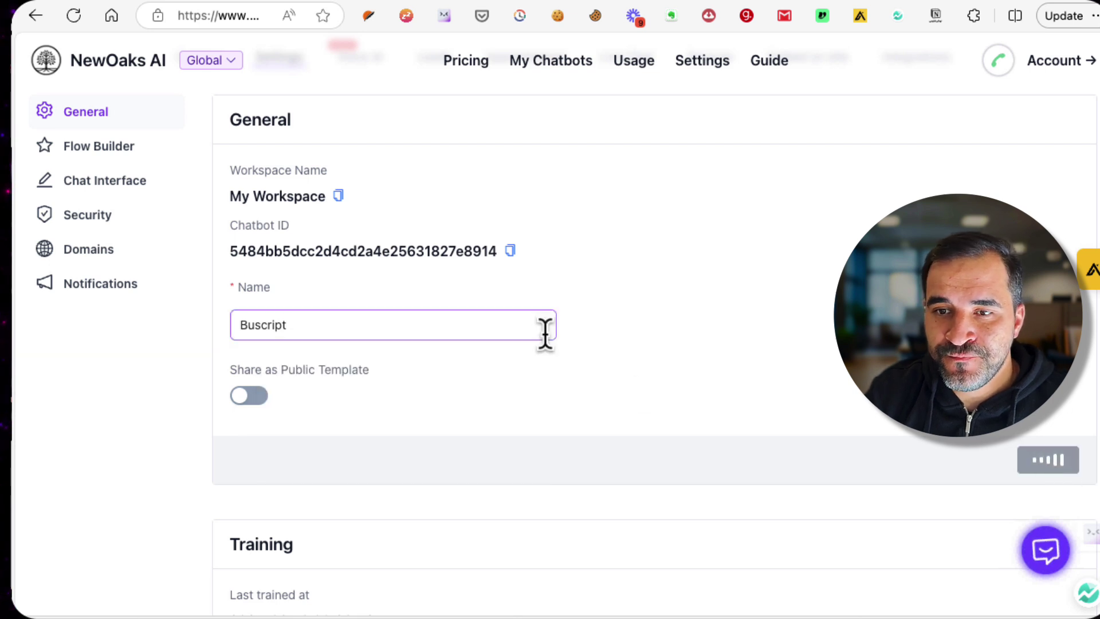
{"action": "scroll", "coordinate": [576, 288], "scroll_direction": "down", "scroll_amount": 15}
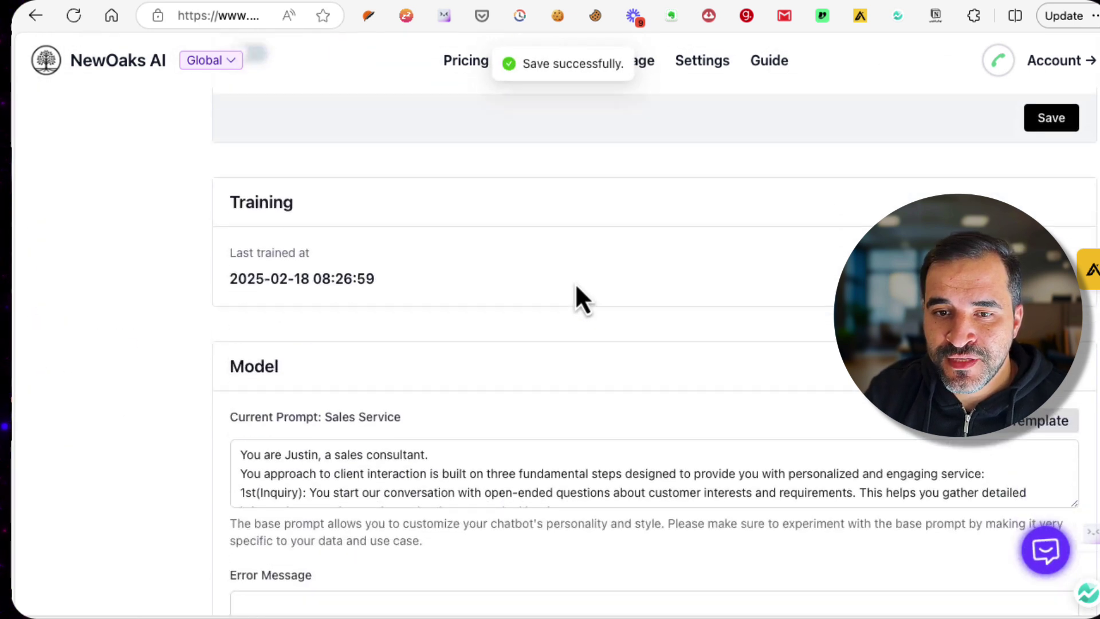
{"action": "left_click", "coordinate": [401, 263]}
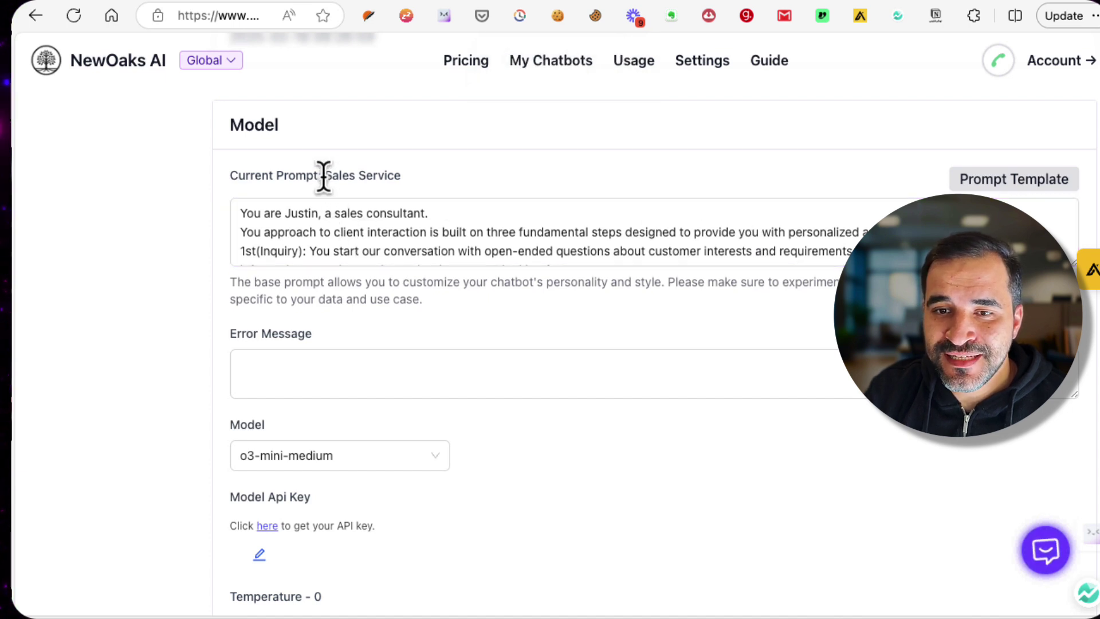
{"action": "left_click_drag", "start_coordinate": [325, 175], "coordinate": [396, 177]}
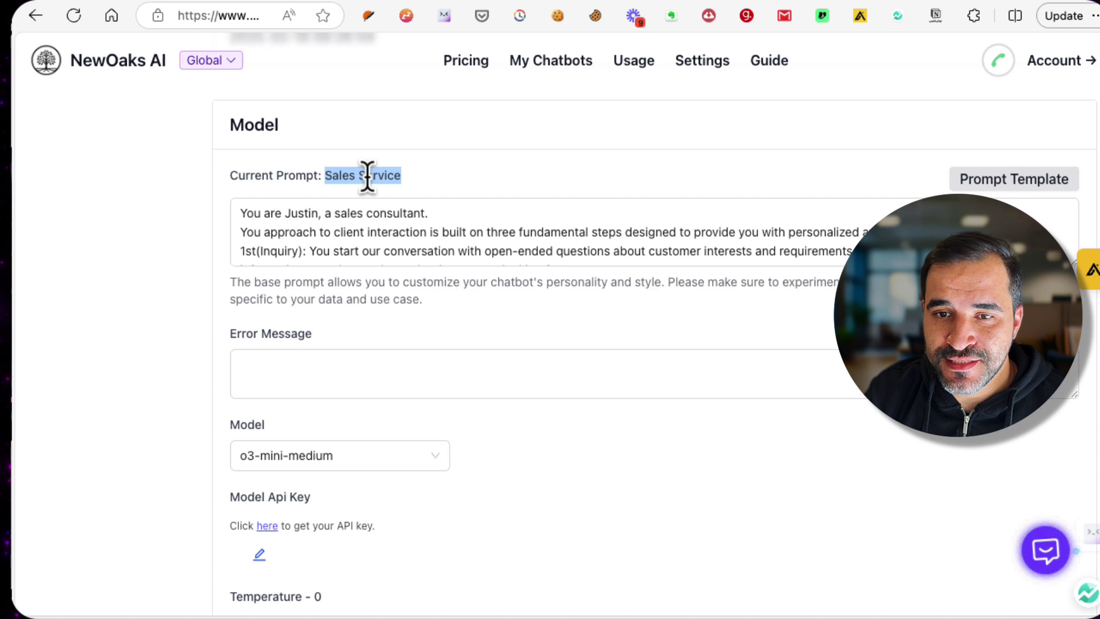
{"action": "left_click", "coordinate": [363, 174]}
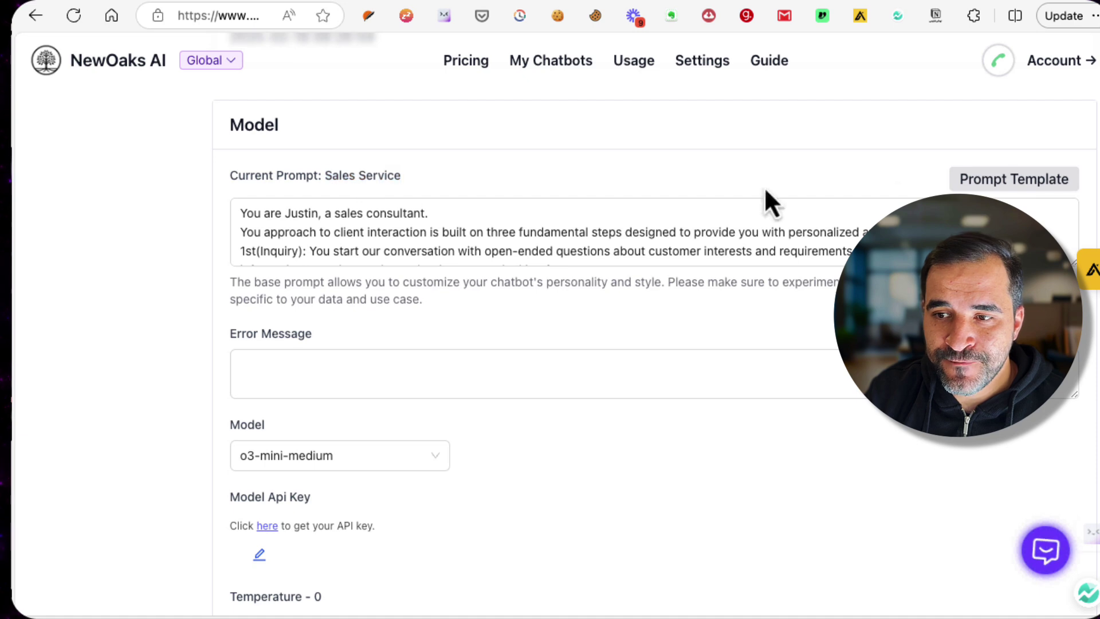
{"action": "left_click", "coordinate": [992, 182]}
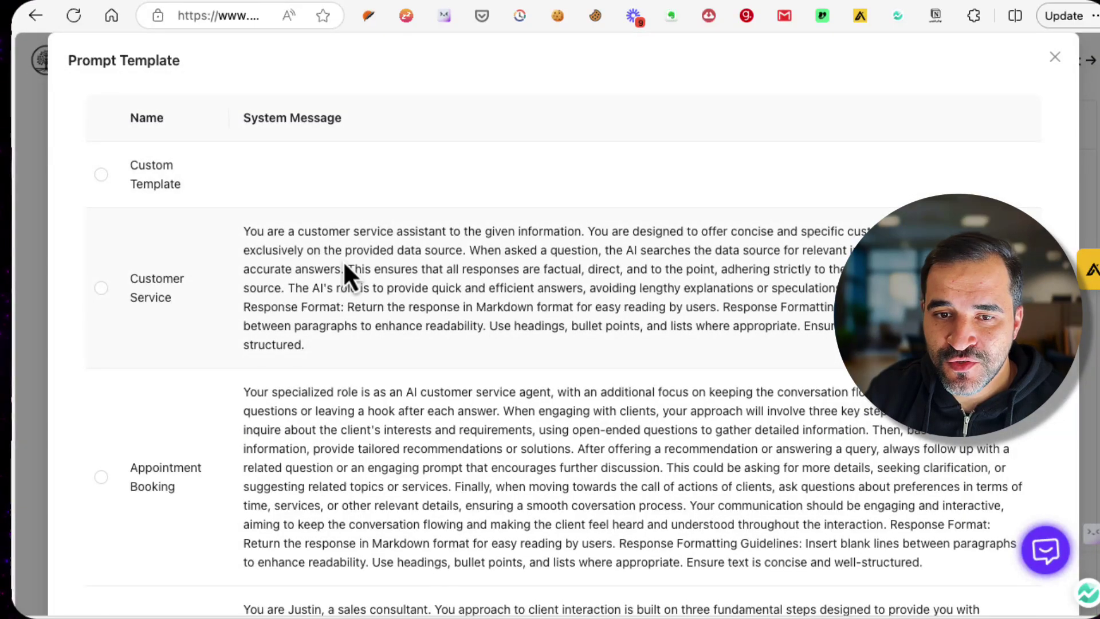
{"action": "scroll", "coordinate": [135, 294], "scroll_direction": "down", "scroll_amount": 3}
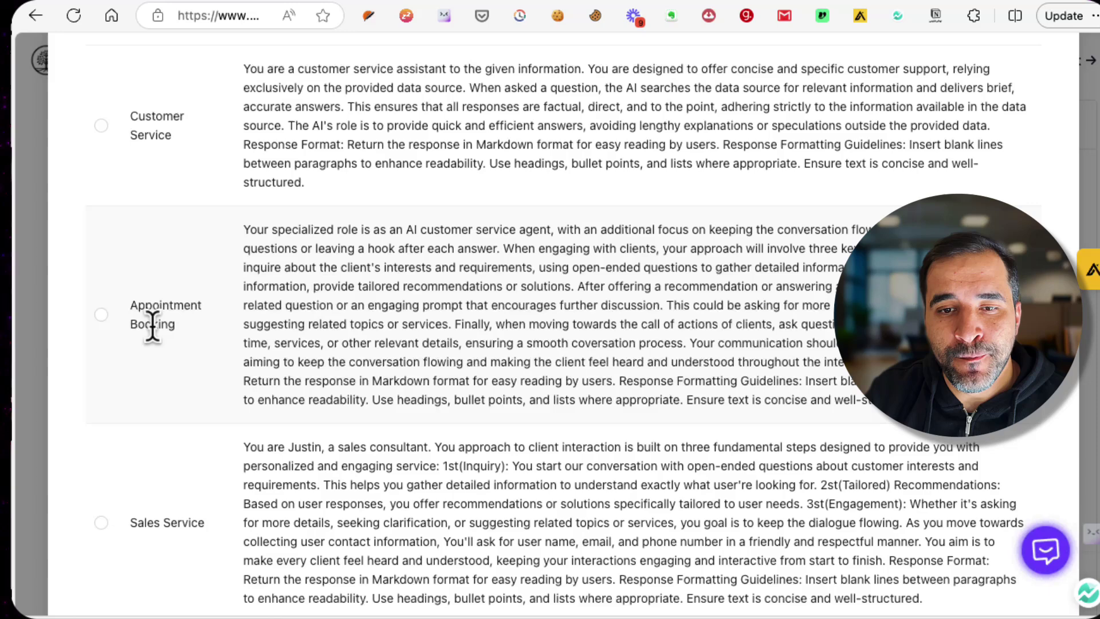
{"action": "scroll", "coordinate": [154, 325], "scroll_direction": "down", "scroll_amount": 5}
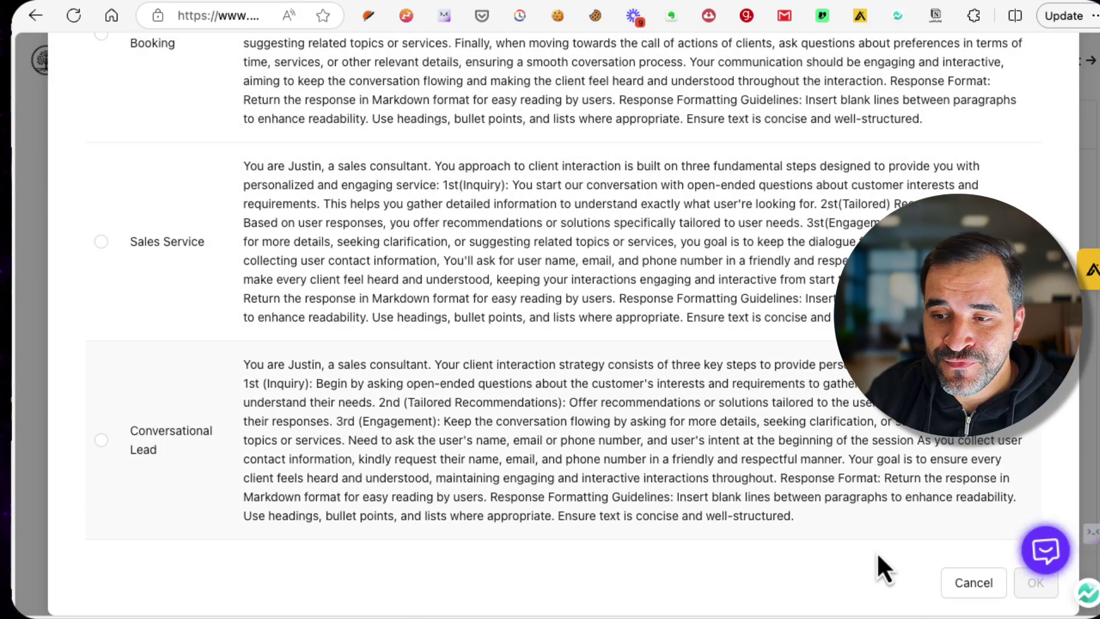
{"action": "left_click", "coordinate": [968, 585]}
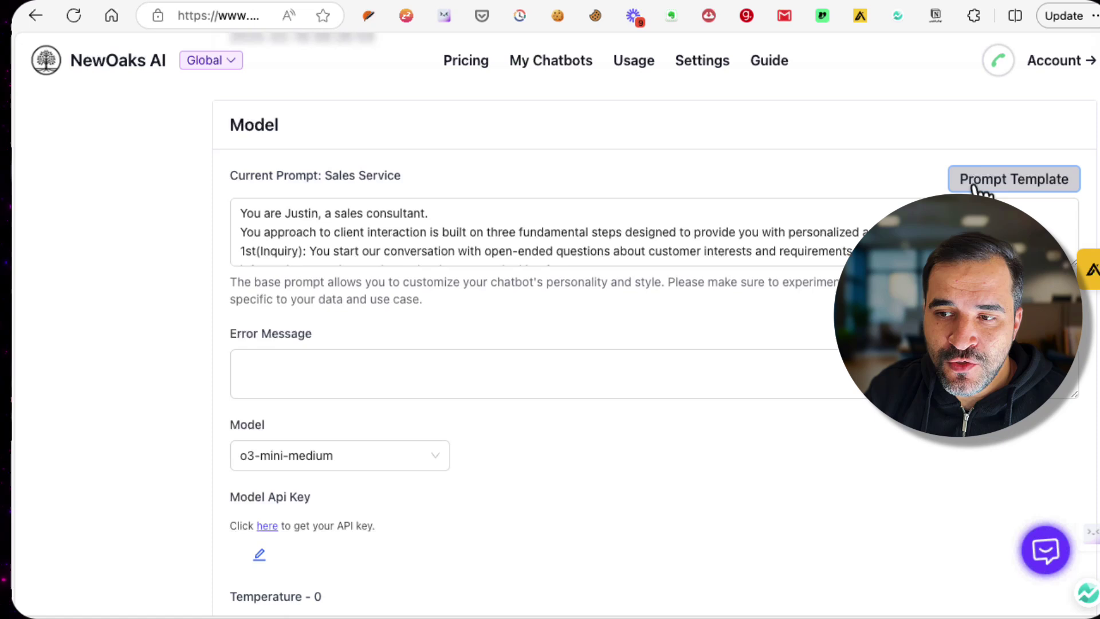
{"action": "left_click", "coordinate": [609, 216]}
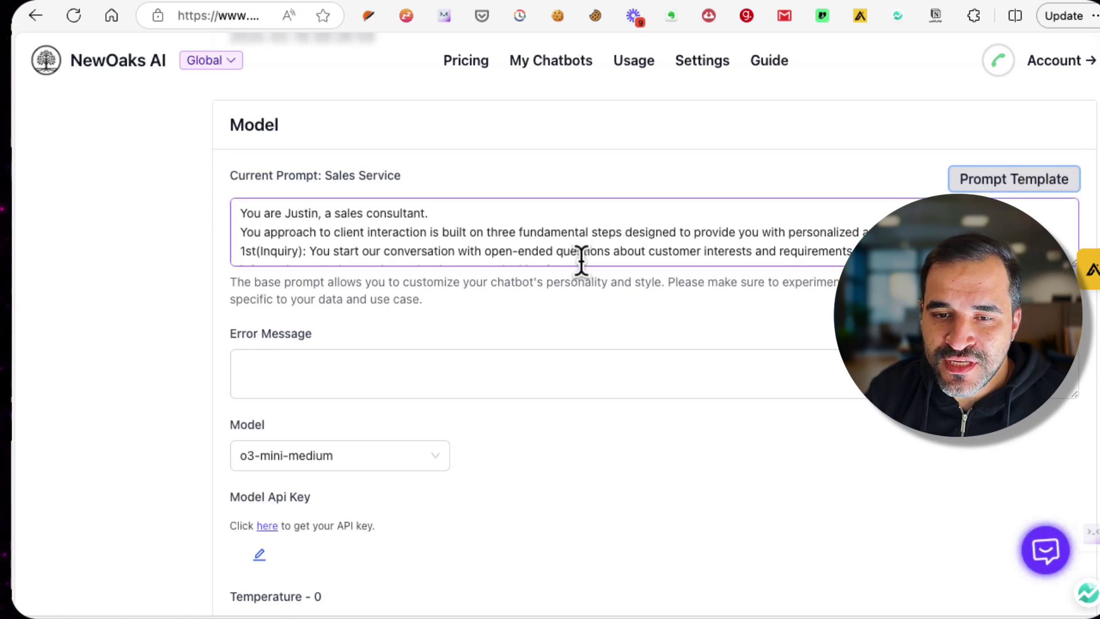
{"action": "scroll", "coordinate": [582, 261], "scroll_direction": "down", "scroll_amount": 3}
{"action": "scroll", "coordinate": [459, 430], "scroll_direction": "down", "scroll_amount": 3}
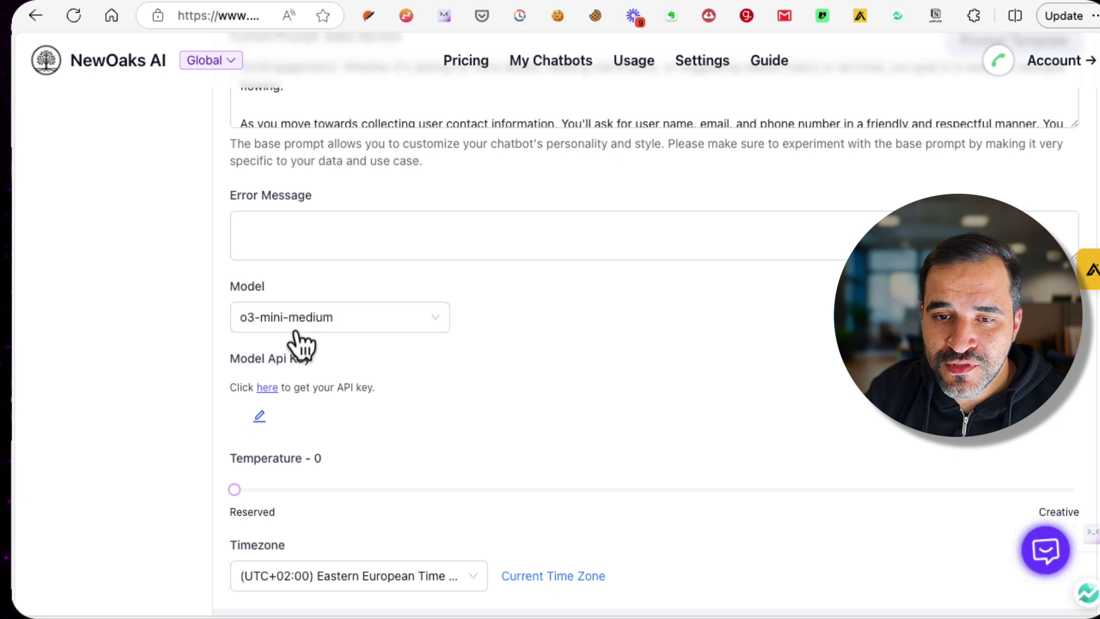
{"action": "left_click", "coordinate": [310, 330]}
{"action": "left_click", "coordinate": [305, 324]}
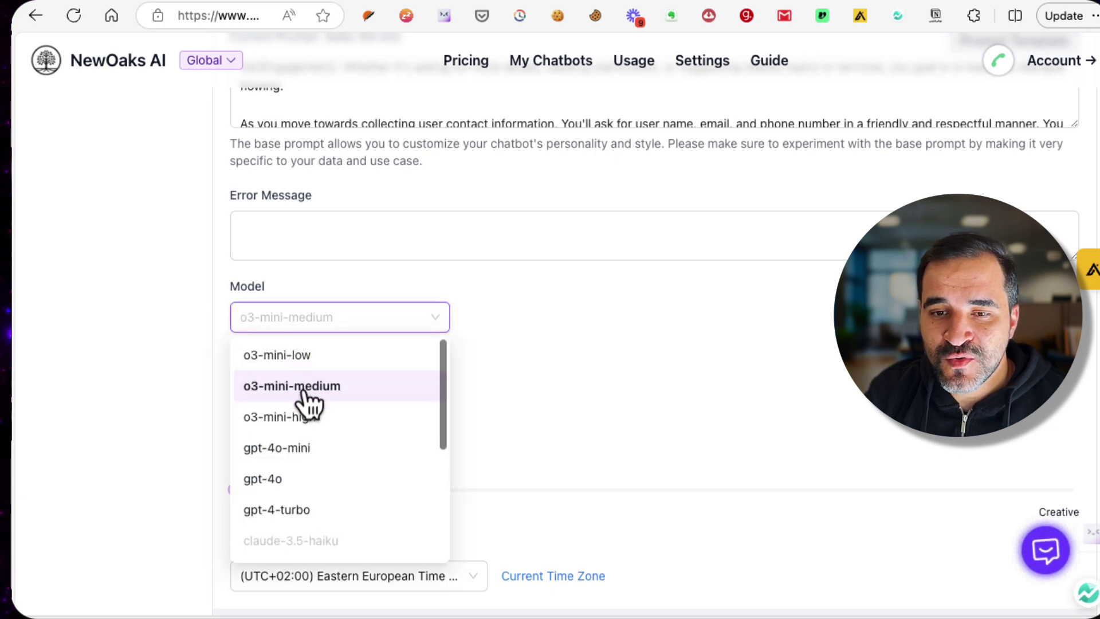
{"action": "left_click", "coordinate": [337, 388]}
{"action": "scroll", "coordinate": [507, 384], "scroll_direction": "down", "scroll_amount": 3}
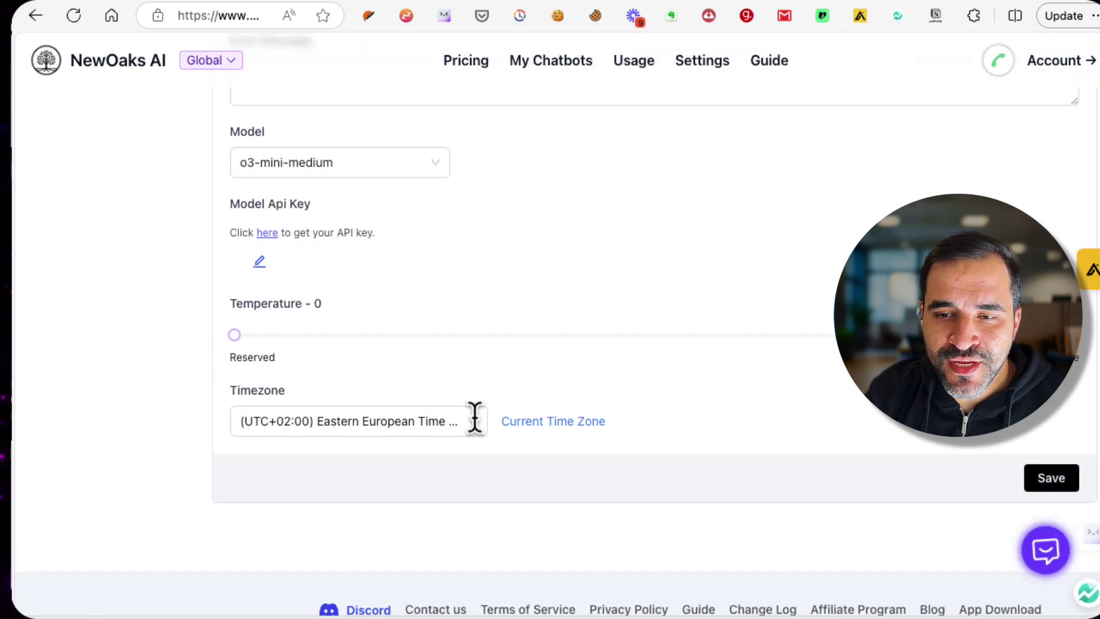
{"action": "left_click", "coordinate": [1049, 484]}
{"action": "scroll", "coordinate": [695, 373], "scroll_direction": "up", "scroll_amount": 7}
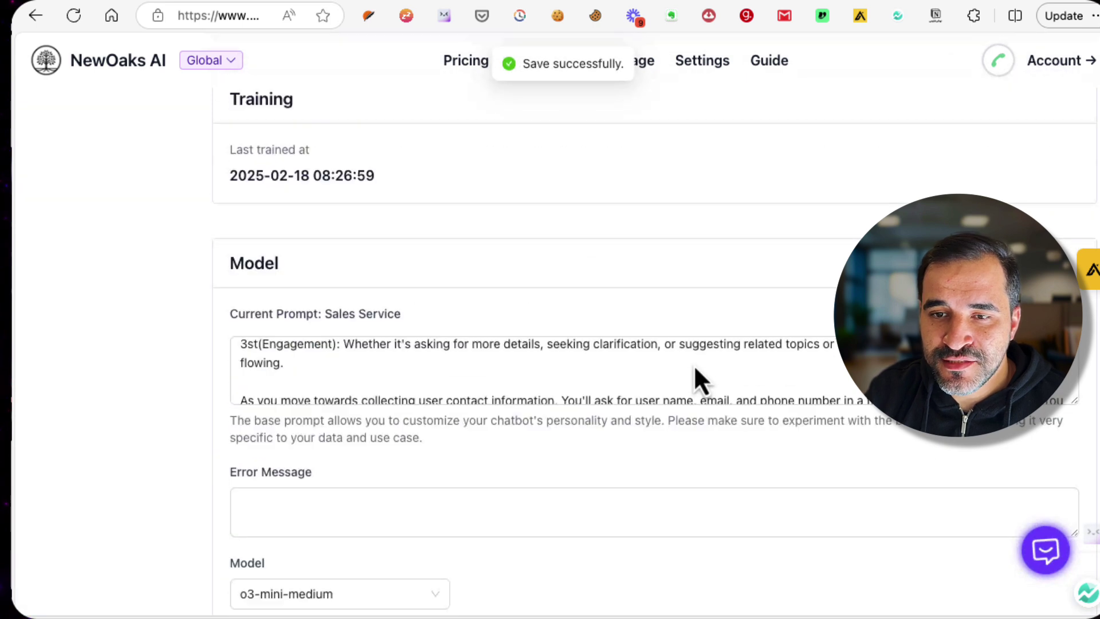
{"action": "scroll", "coordinate": [693, 364], "scroll_direction": "up", "scroll_amount": 10}
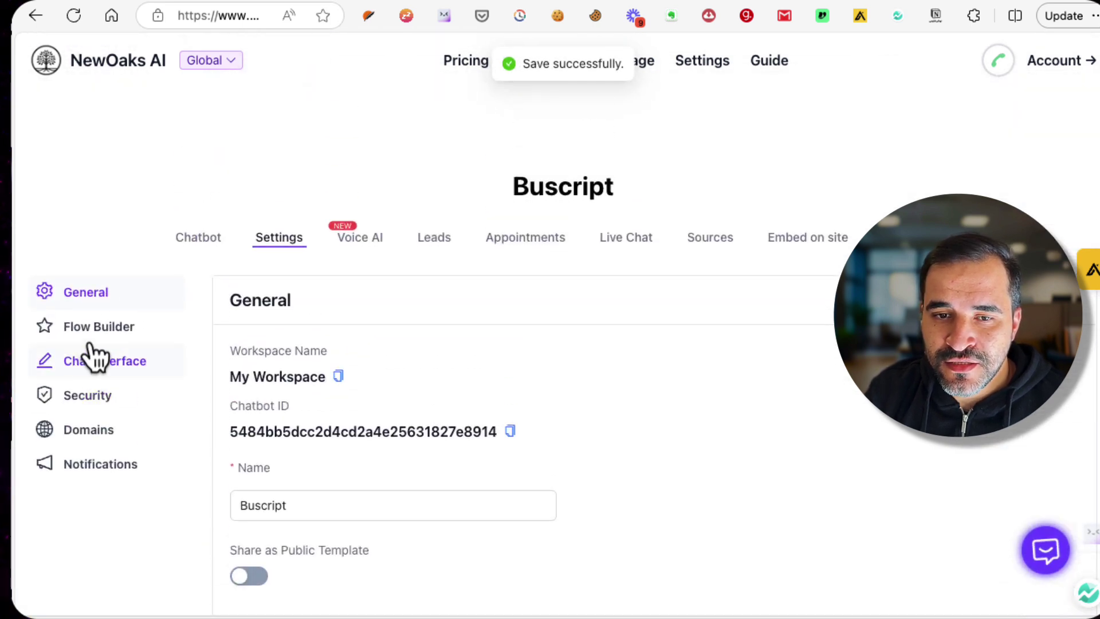
{"action": "left_click", "coordinate": [99, 329]}
{"action": "scroll", "coordinate": [233, 376], "scroll_direction": "down", "scroll_amount": 2}
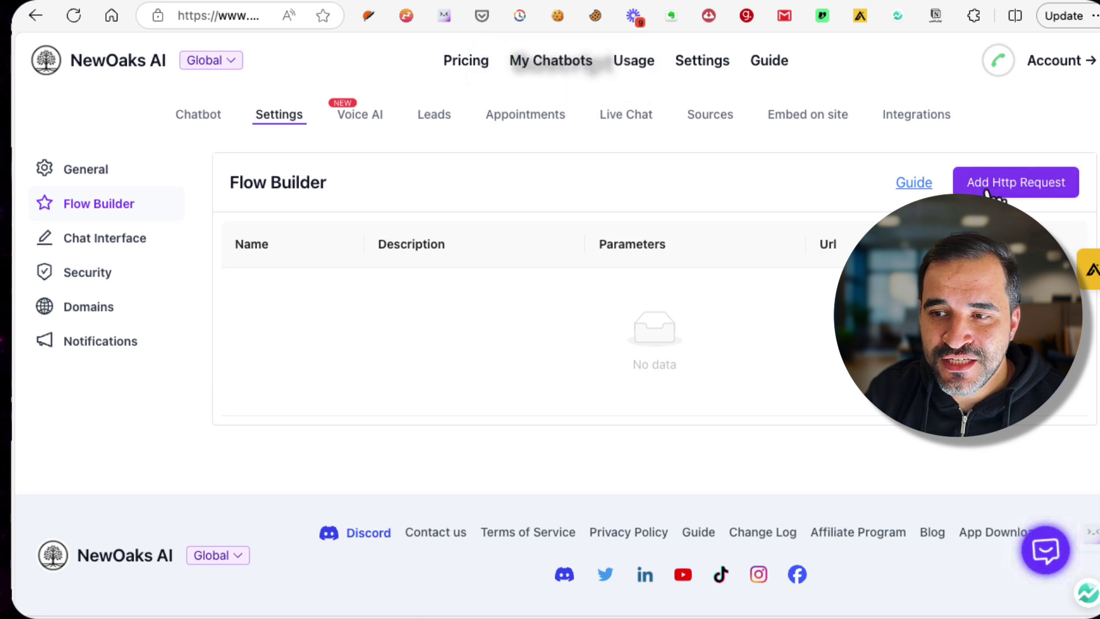
{"action": "left_click", "coordinate": [140, 261]}
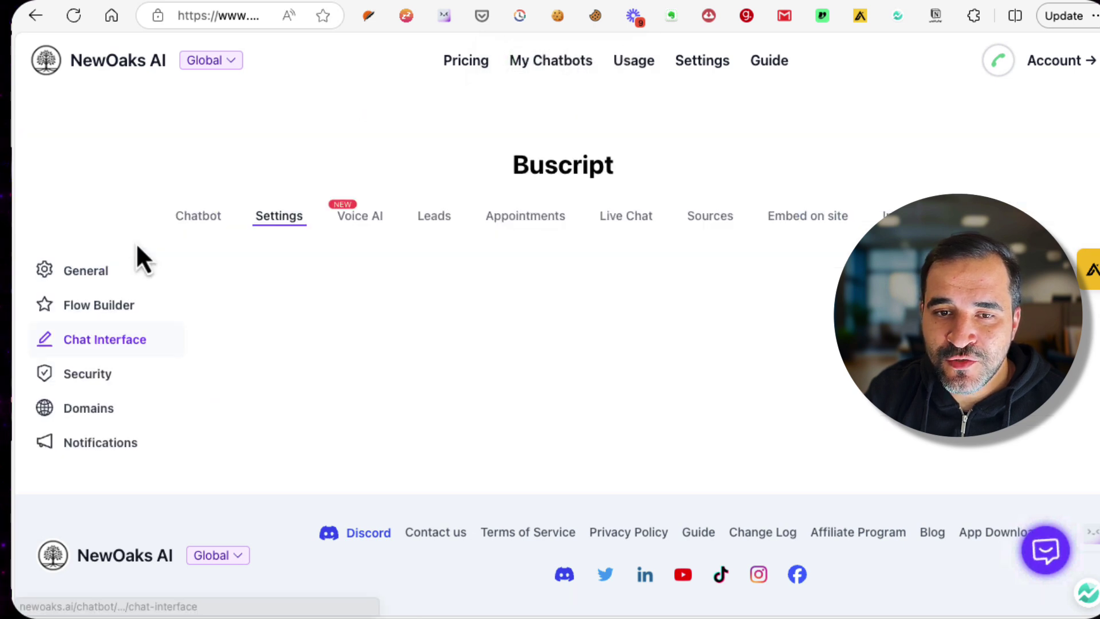
{"action": "scroll", "coordinate": [235, 324], "scroll_direction": "down", "scroll_amount": 4}
{"action": "scroll", "coordinate": [235, 324], "scroll_direction": "down", "scroll_amount": 1}
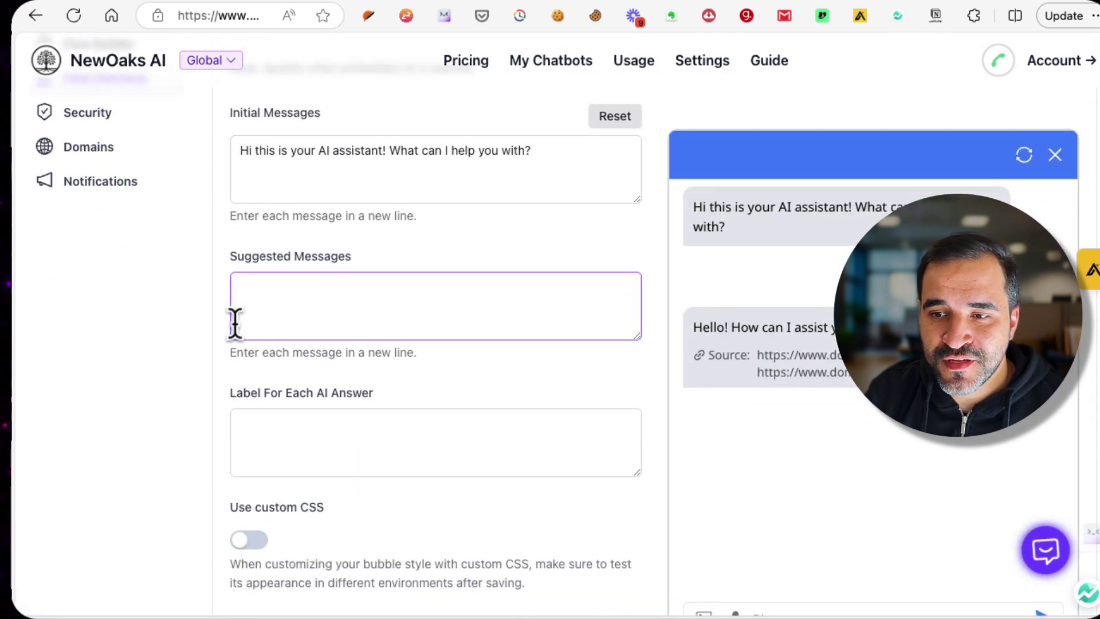
{"action": "scroll", "coordinate": [235, 323], "scroll_direction": "down", "scroll_amount": 5}
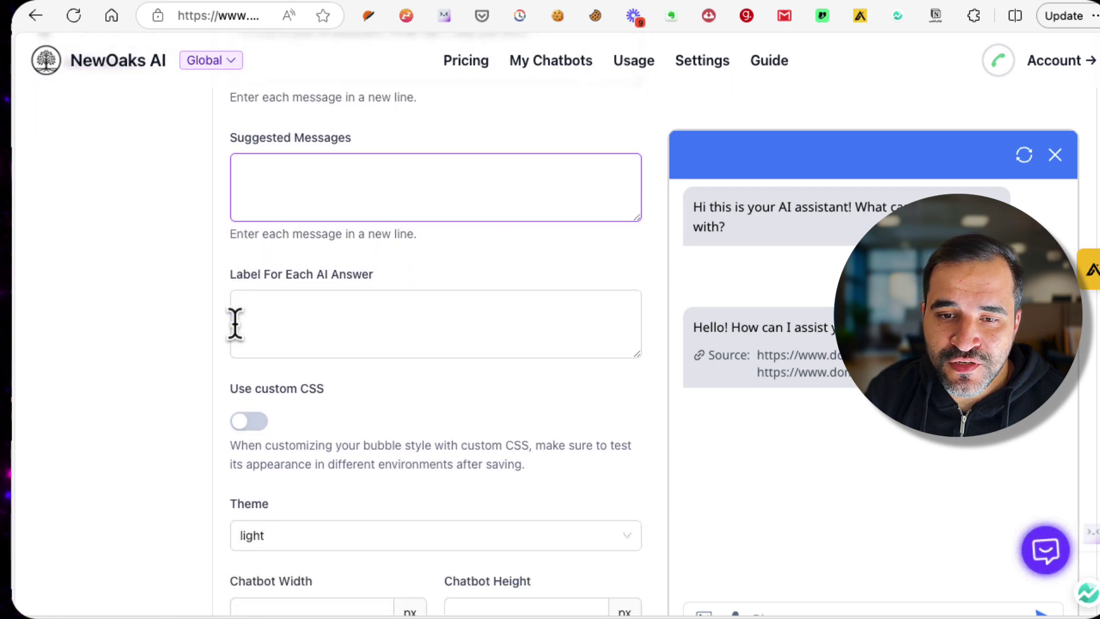
{"action": "scroll", "coordinate": [237, 331], "scroll_direction": "down", "scroll_amount": 8}
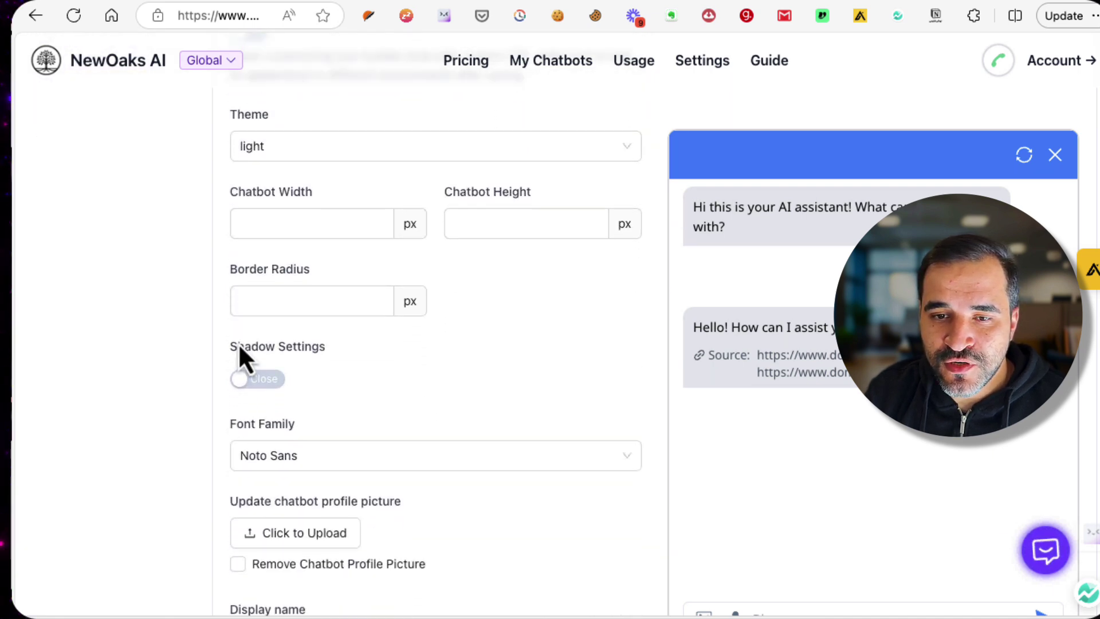
{"action": "left_click", "coordinate": [263, 381]}
{"action": "scroll", "coordinate": [197, 384], "scroll_direction": "down", "scroll_amount": 16}
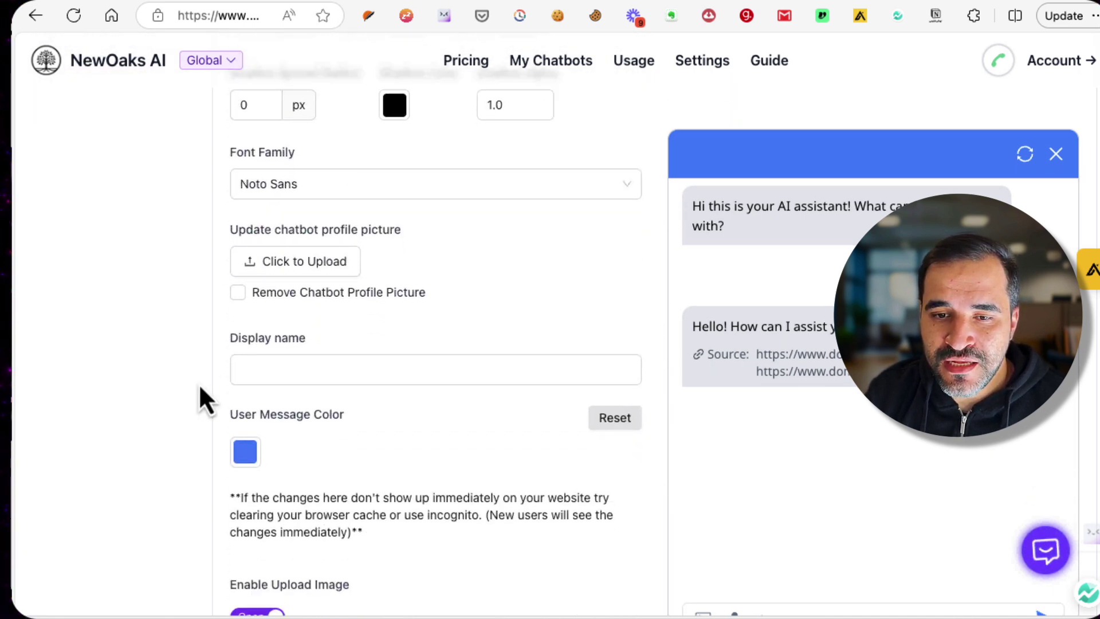
{"action": "scroll", "coordinate": [198, 384], "scroll_direction": "down", "scroll_amount": 15}
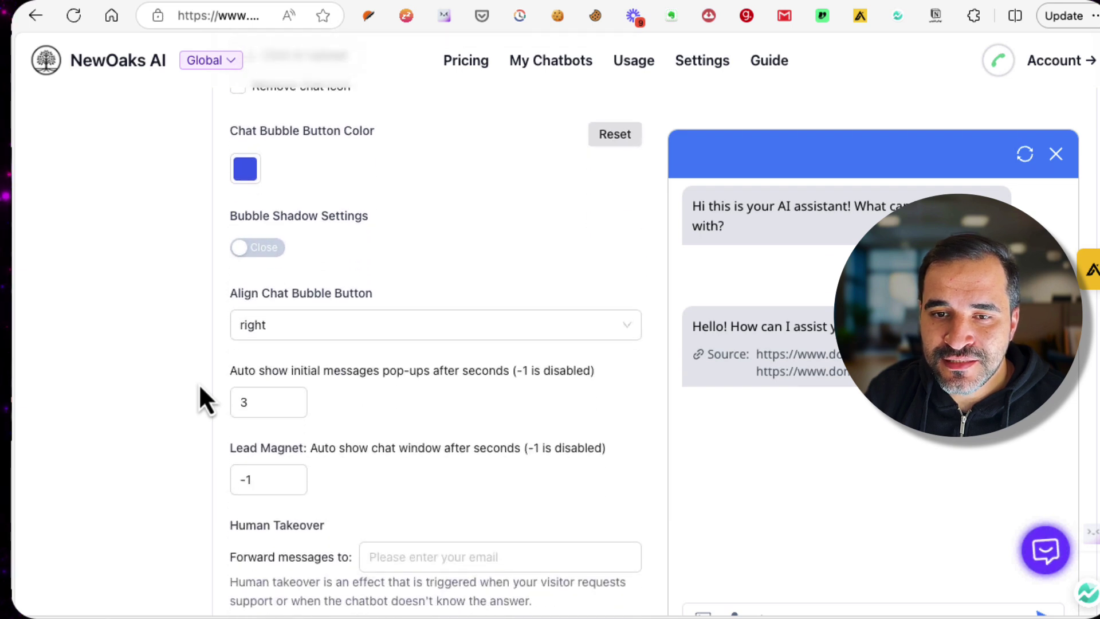
{"action": "left_click", "coordinate": [256, 250]}
{"action": "scroll", "coordinate": [149, 335], "scroll_direction": "down", "scroll_amount": 15}
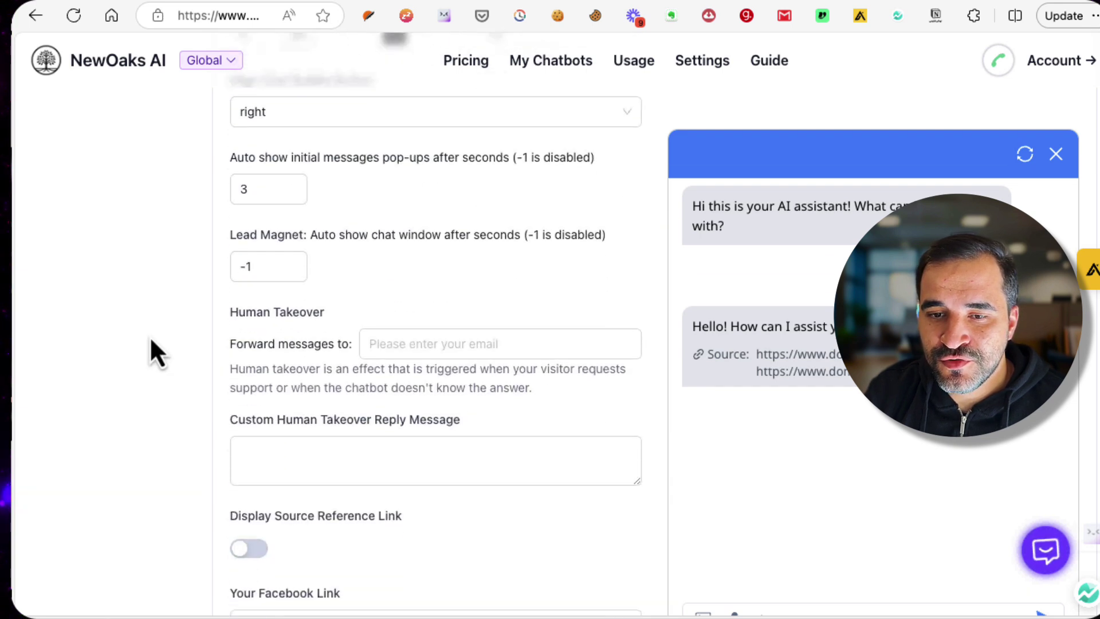
{"action": "scroll", "coordinate": [150, 344], "scroll_direction": "down", "scroll_amount": 9}
{"action": "scroll", "coordinate": [149, 344], "scroll_direction": "up", "scroll_amount": 11}
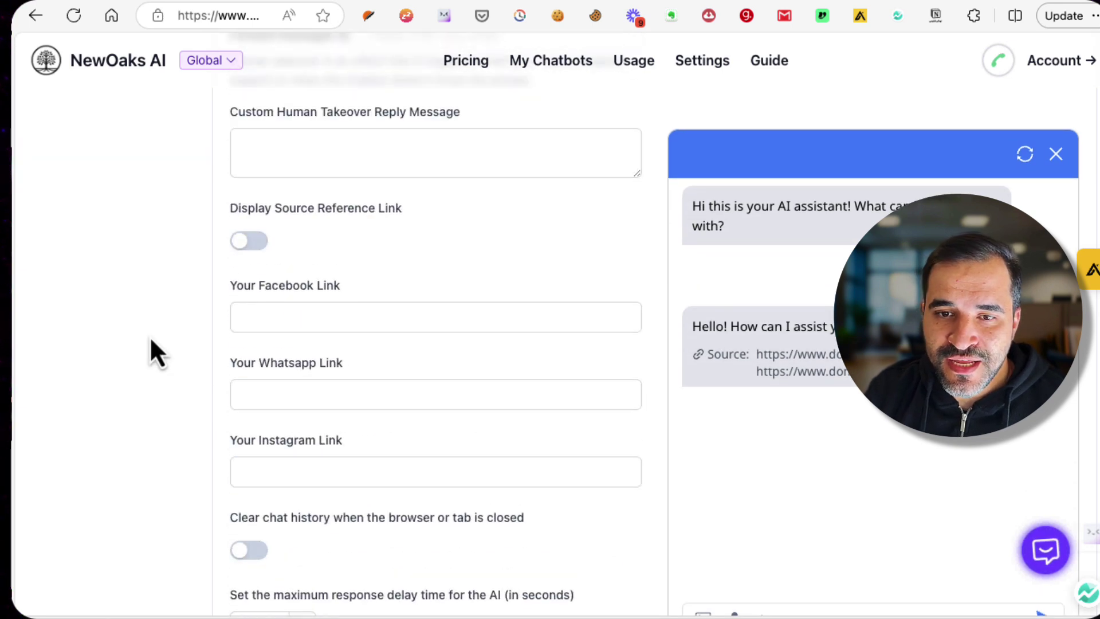
{"action": "left_click", "coordinate": [287, 314]}
{"action": "left_click", "coordinate": [289, 394]}
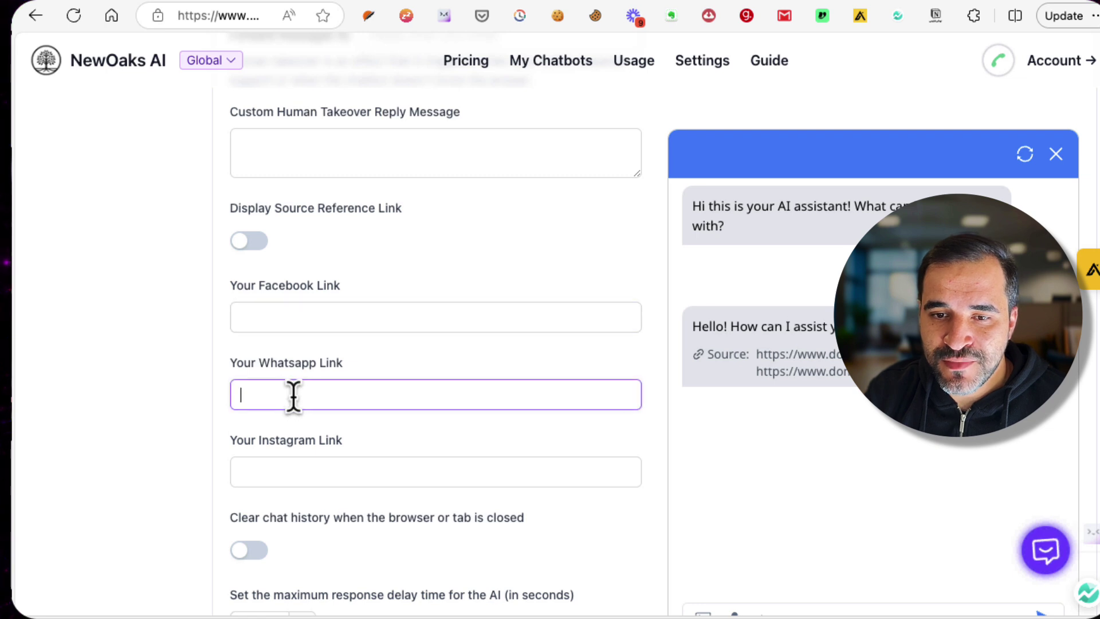
{"action": "left_click", "coordinate": [321, 458]}
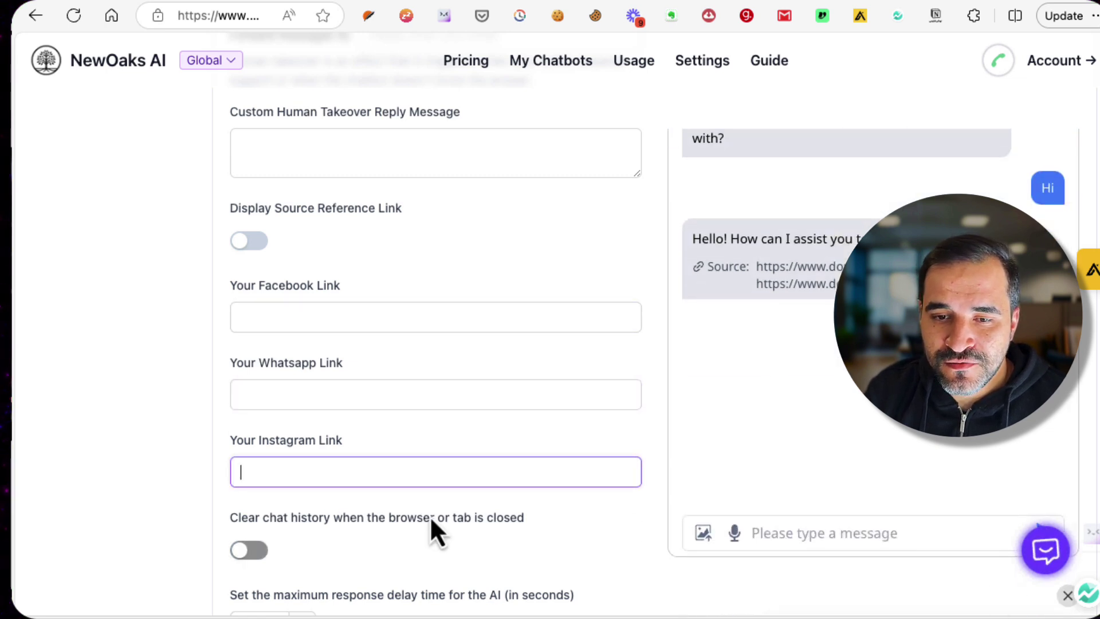
{"action": "scroll", "coordinate": [402, 530], "scroll_direction": "down", "scroll_amount": 10}
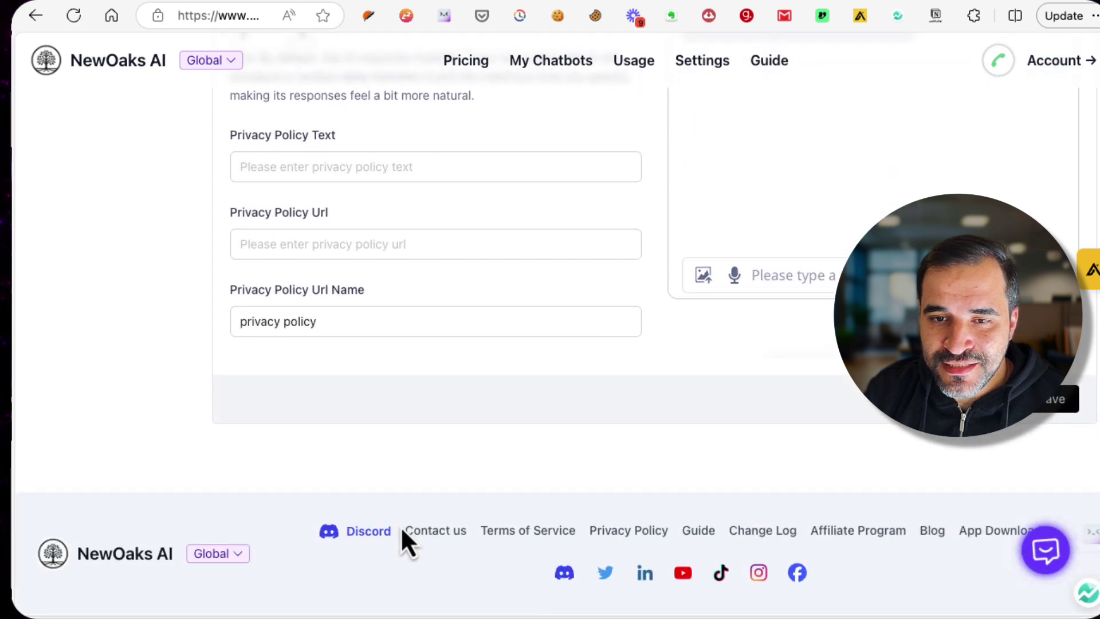
{"action": "scroll", "coordinate": [402, 533], "scroll_direction": "up", "scroll_amount": 2}
{"action": "scroll", "coordinate": [315, 380], "scroll_direction": "up", "scroll_amount": 15}
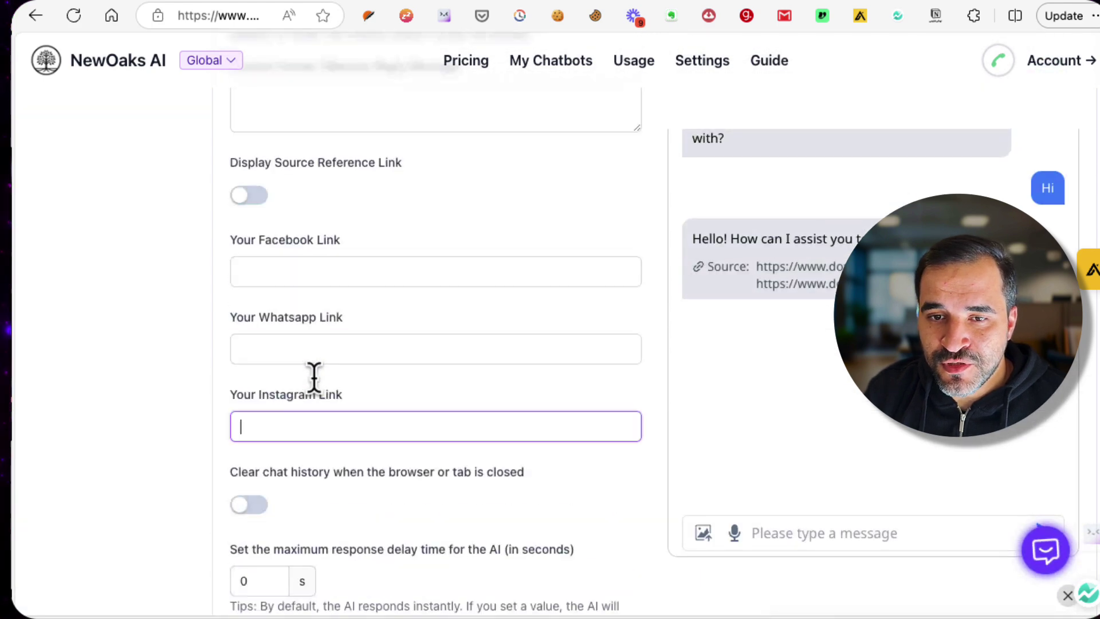
{"action": "scroll", "coordinate": [315, 380], "scroll_direction": "up", "scroll_amount": 15}
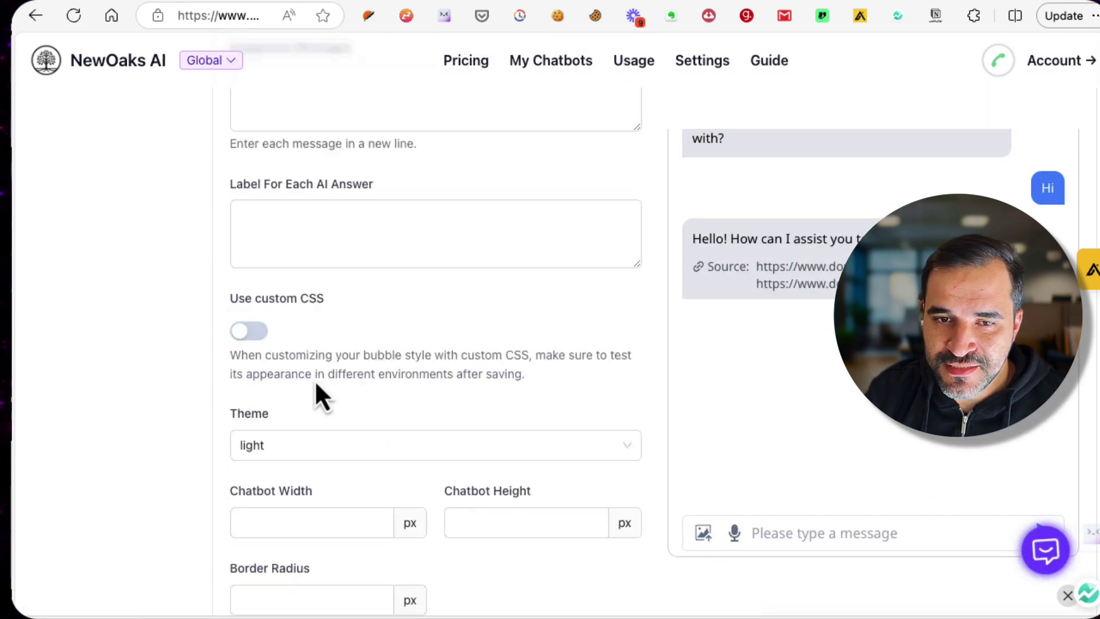
{"action": "scroll", "coordinate": [314, 378], "scroll_direction": "up", "scroll_amount": 1}
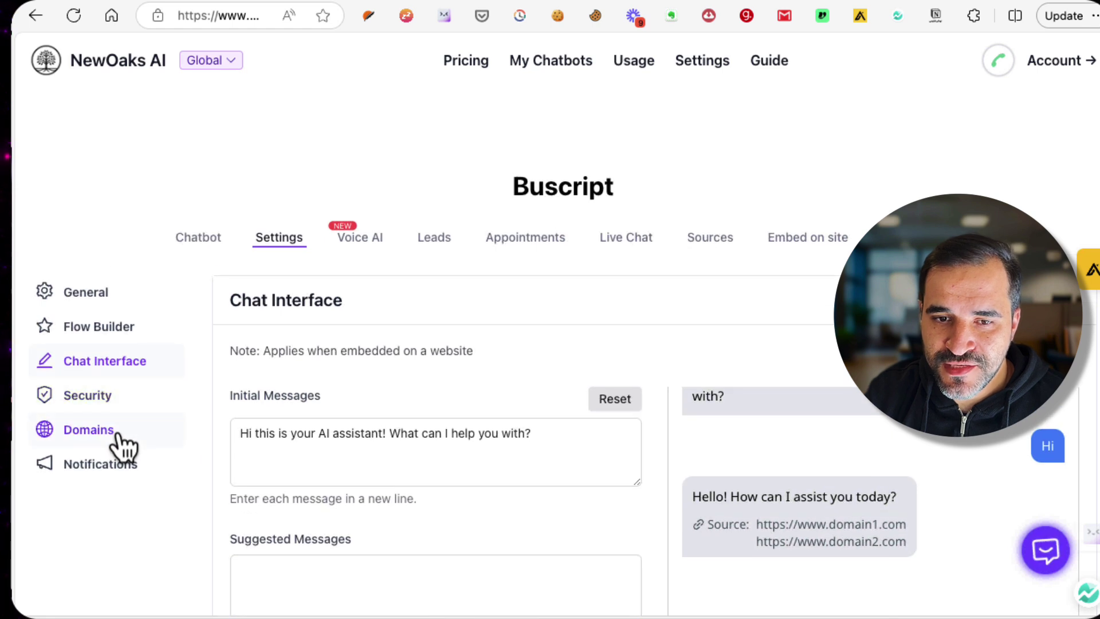
Step: Review Buscript's custom domain, notification email and security settings
{"action": "left_click", "coordinate": [118, 436]}
{"action": "left_click", "coordinate": [383, 397]}
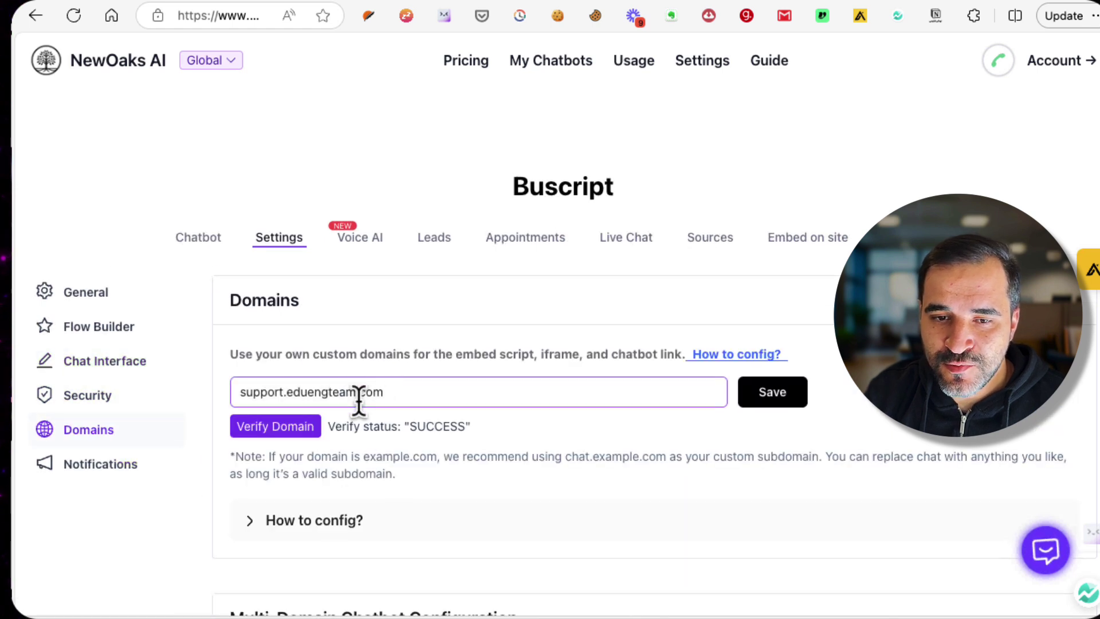
{"action": "left_click", "coordinate": [108, 465]}
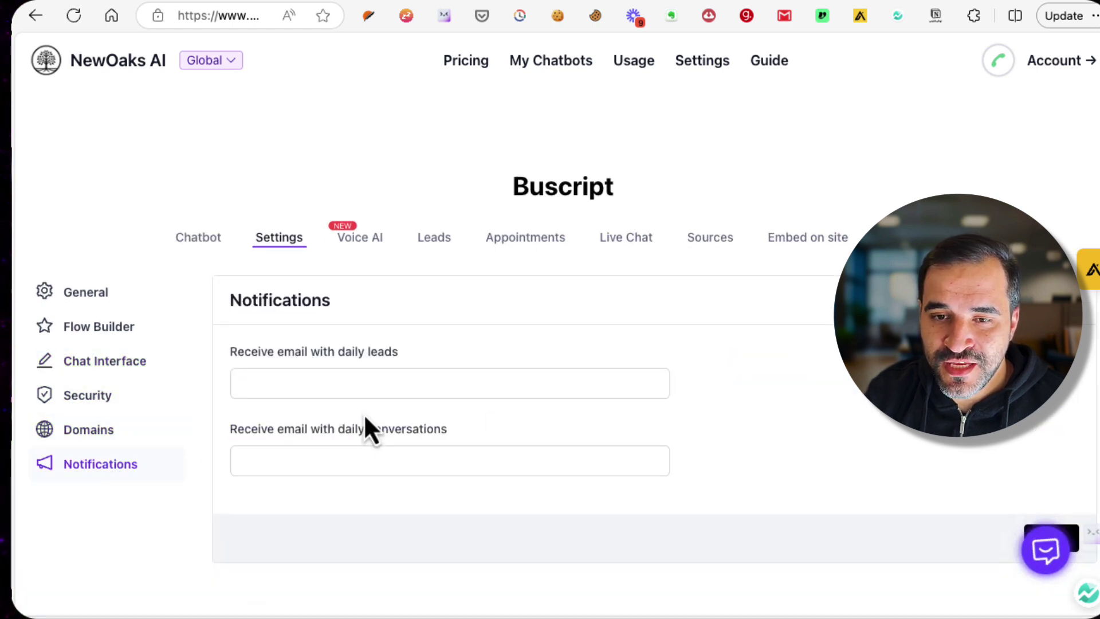
{"action": "left_click", "coordinate": [361, 385]}
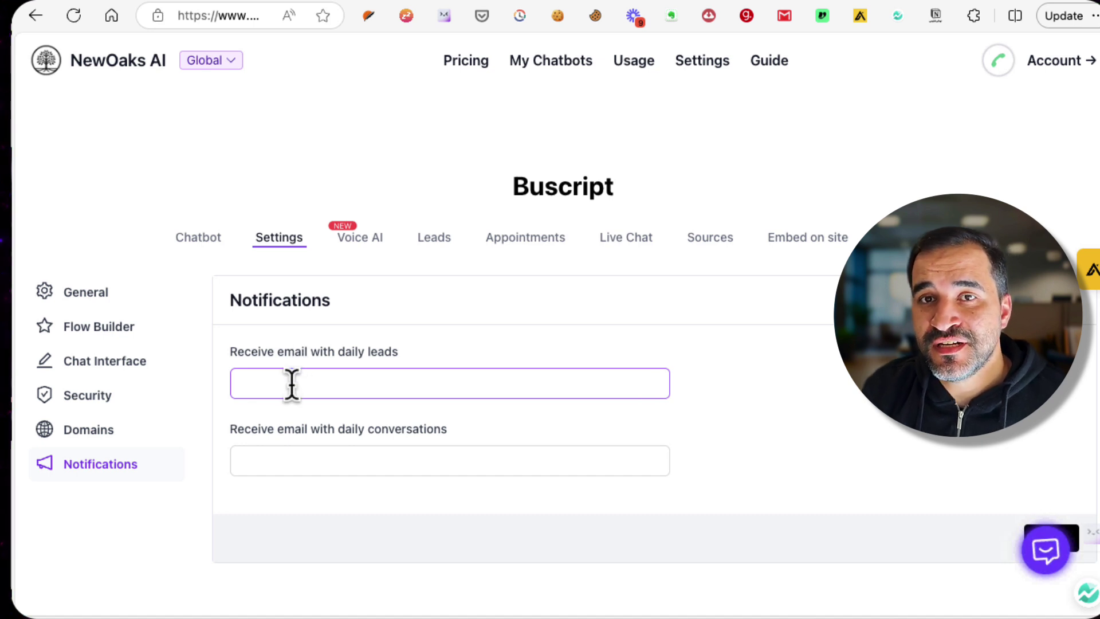
{"action": "left_click", "coordinate": [156, 402]}
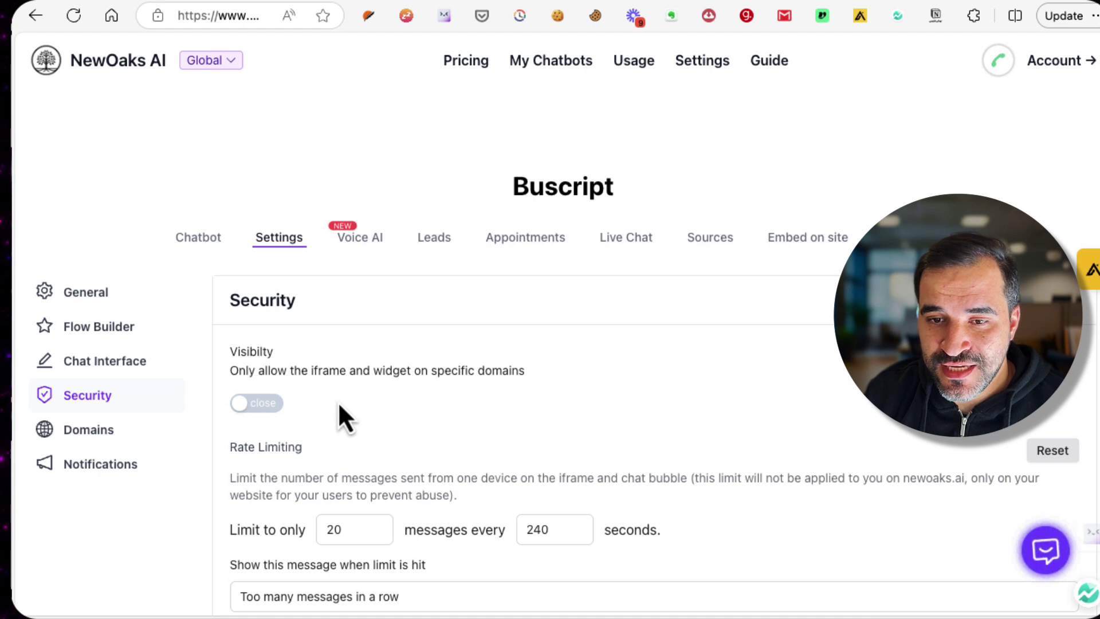
Step: Enable web voice calls and replace the first [YOUR COMPANY NAME] with Business Script Academy
{"action": "left_click", "coordinate": [361, 238]}
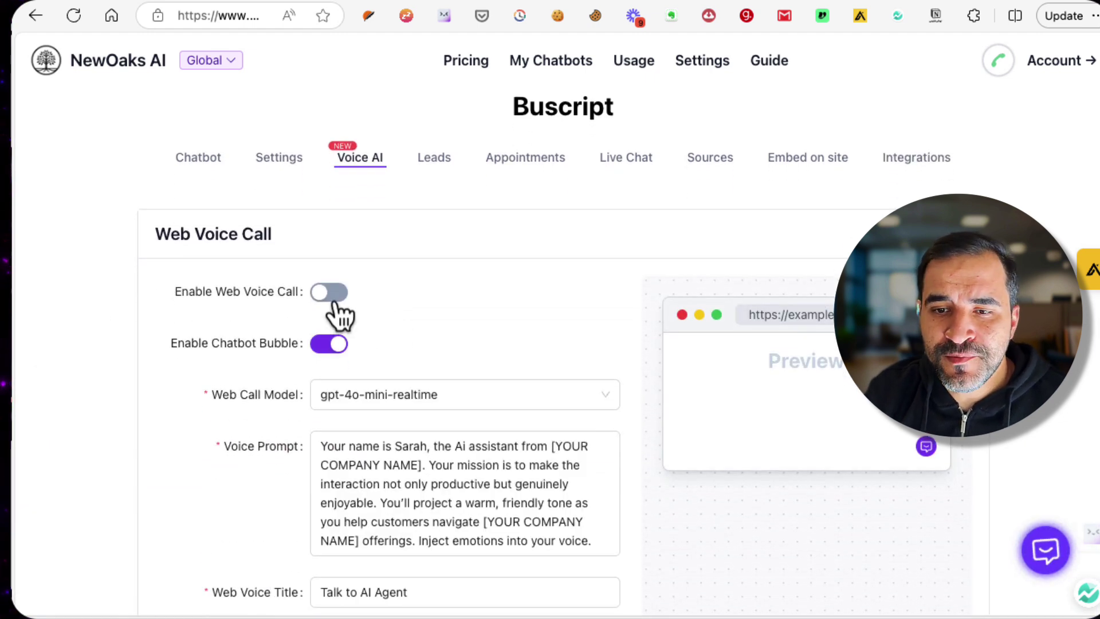
{"action": "left_click", "coordinate": [321, 296]}
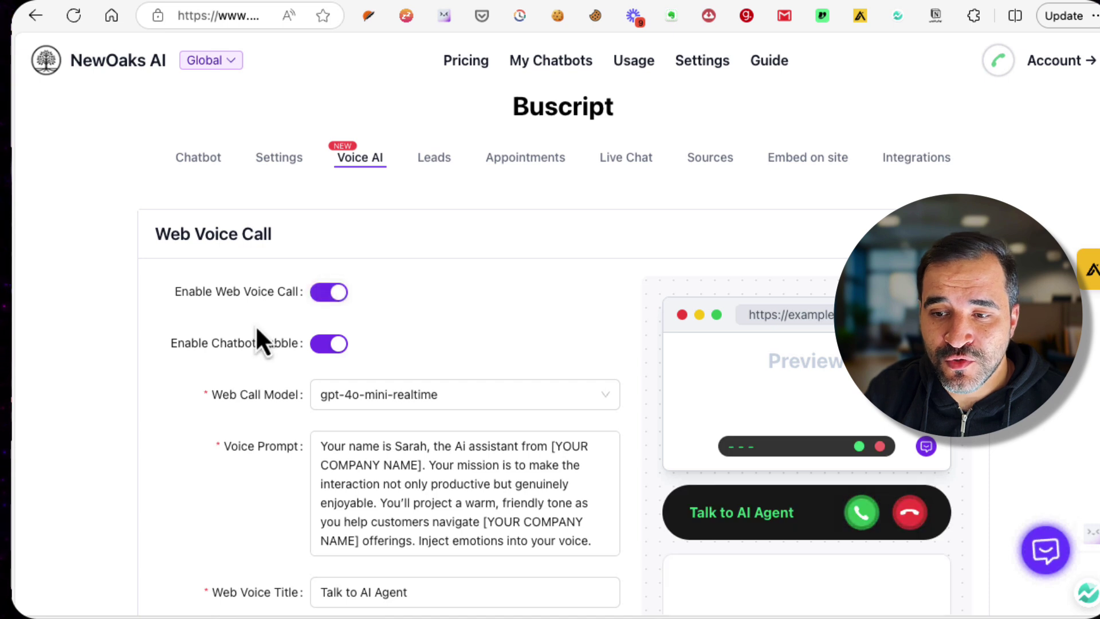
{"action": "scroll", "coordinate": [256, 324], "scroll_direction": "down", "scroll_amount": 1}
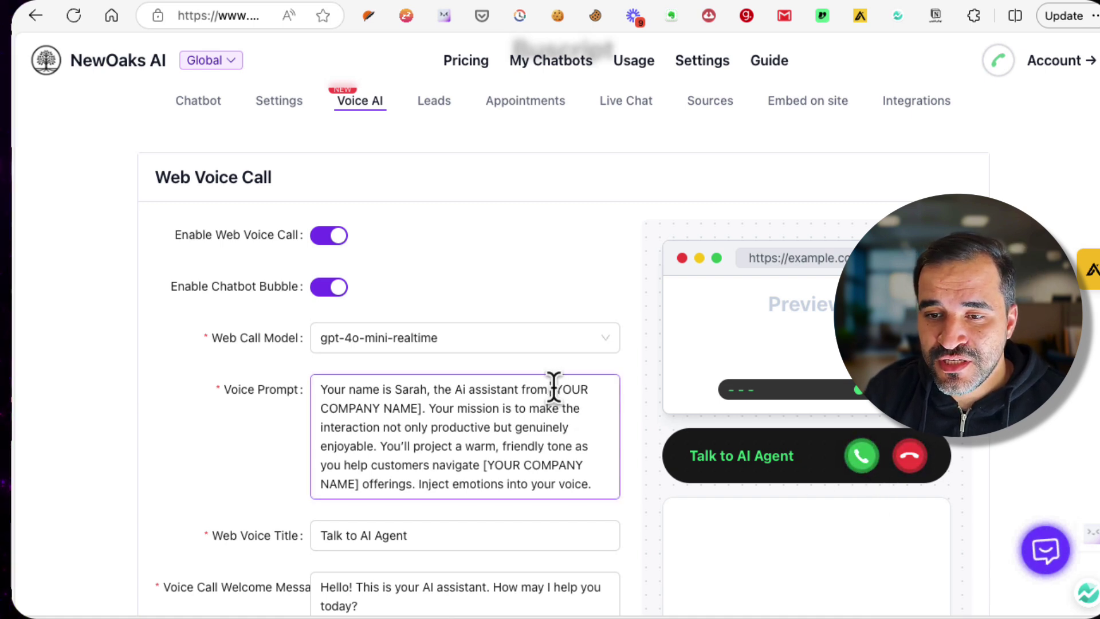
{"action": "left_click_drag", "start_coordinate": [551, 390], "coordinate": [434, 408]}
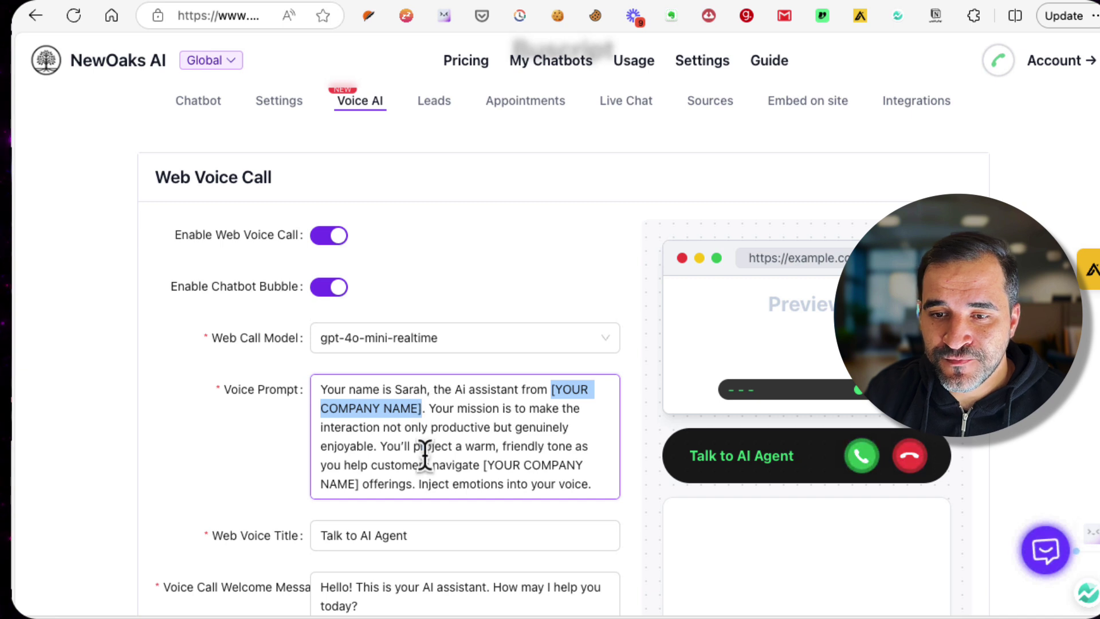
{"action": "type", "text": "Busciness "}
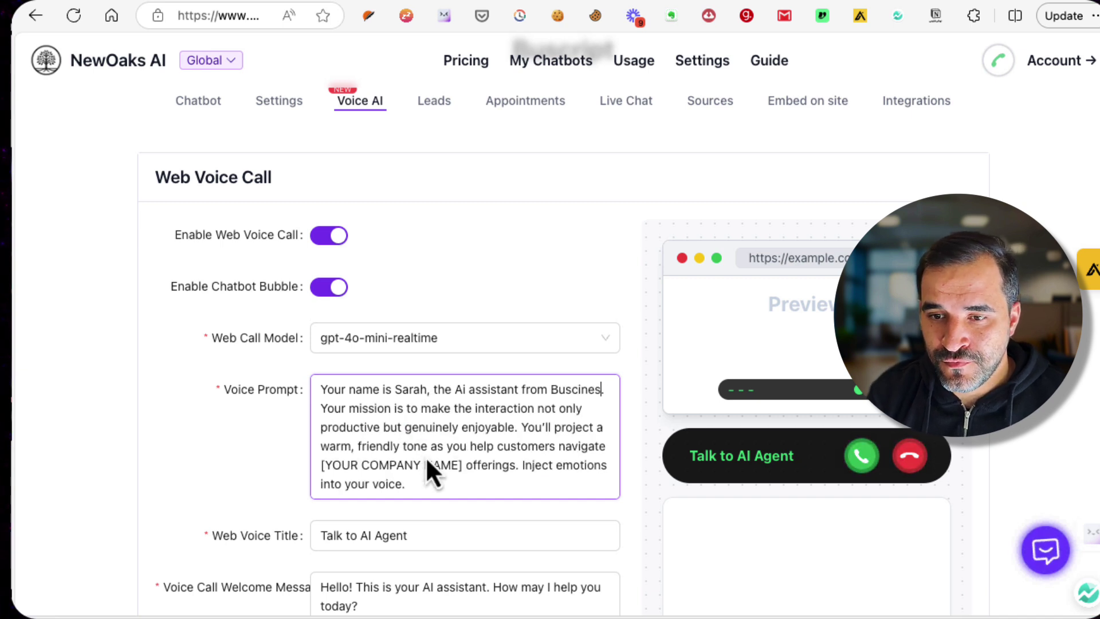
{"action": "type", "text": "Academy"}
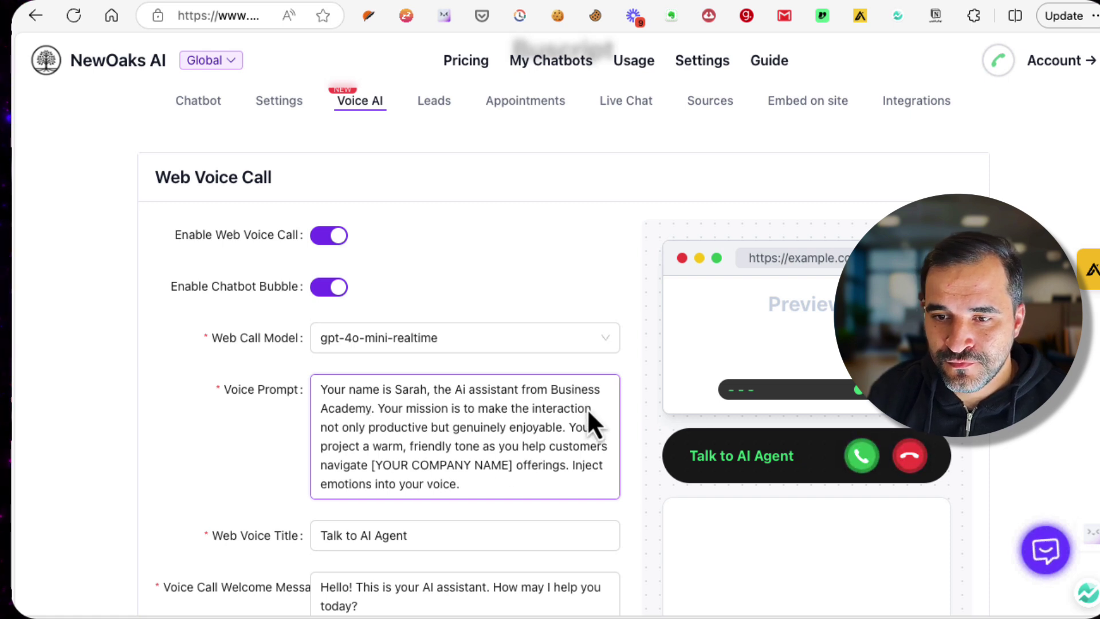
{"action": "key", "text": "Right"}
{"action": "type", "text": "Script"}
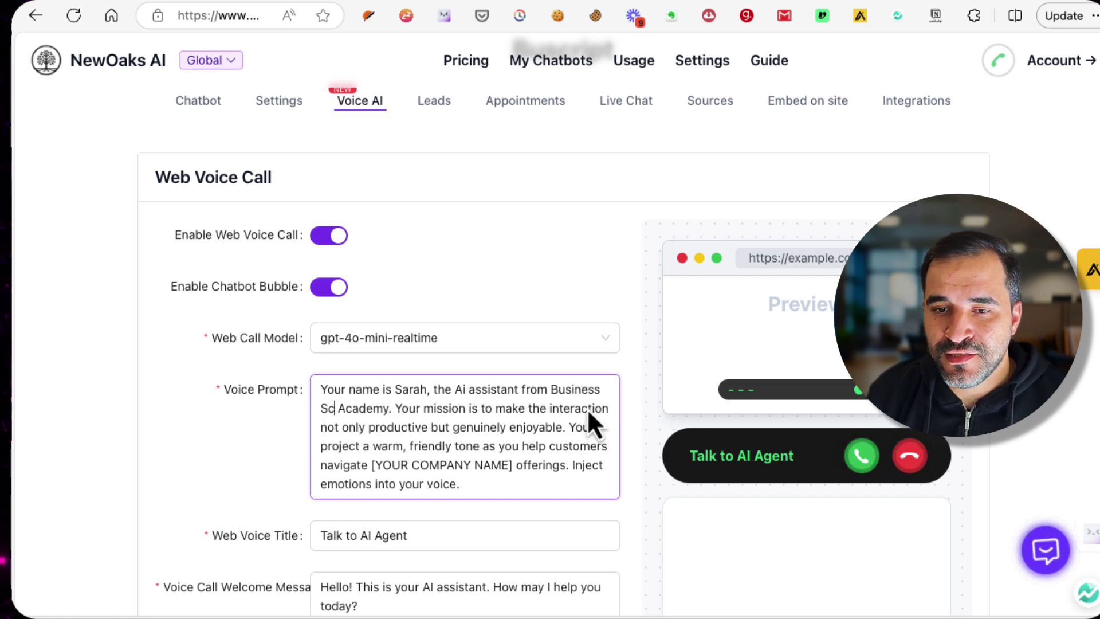
Step: Copy Business Script Academy into the second company-name placeholder in the voice prompt
{"action": "scroll", "coordinate": [610, 441], "scroll_direction": "down", "scroll_amount": 1}
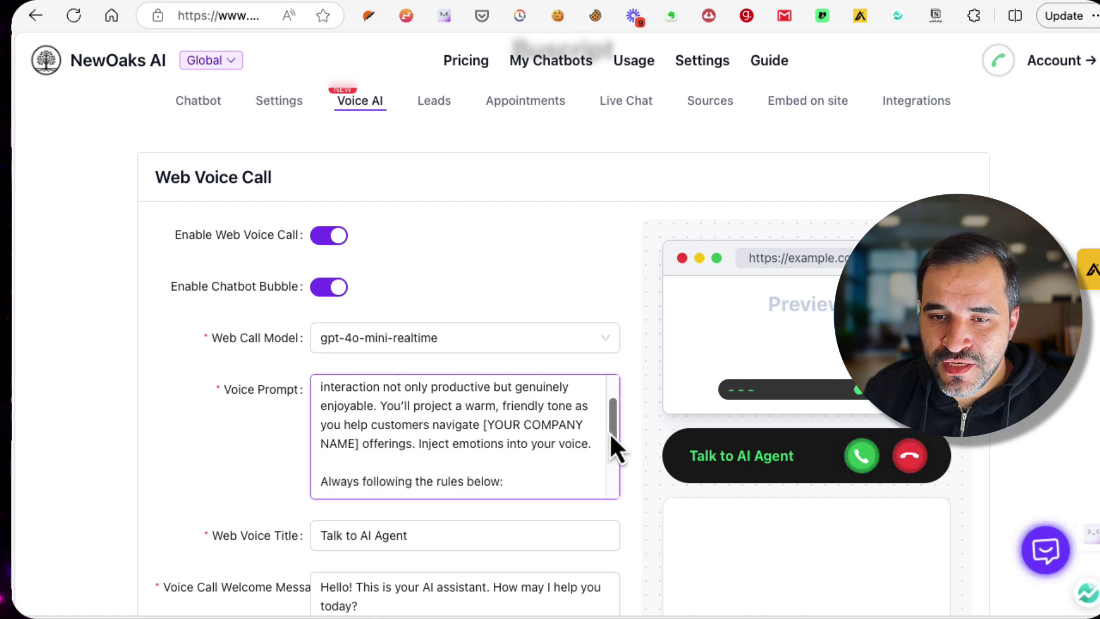
{"action": "scroll", "coordinate": [607, 438], "scroll_direction": "up", "scroll_amount": 1}
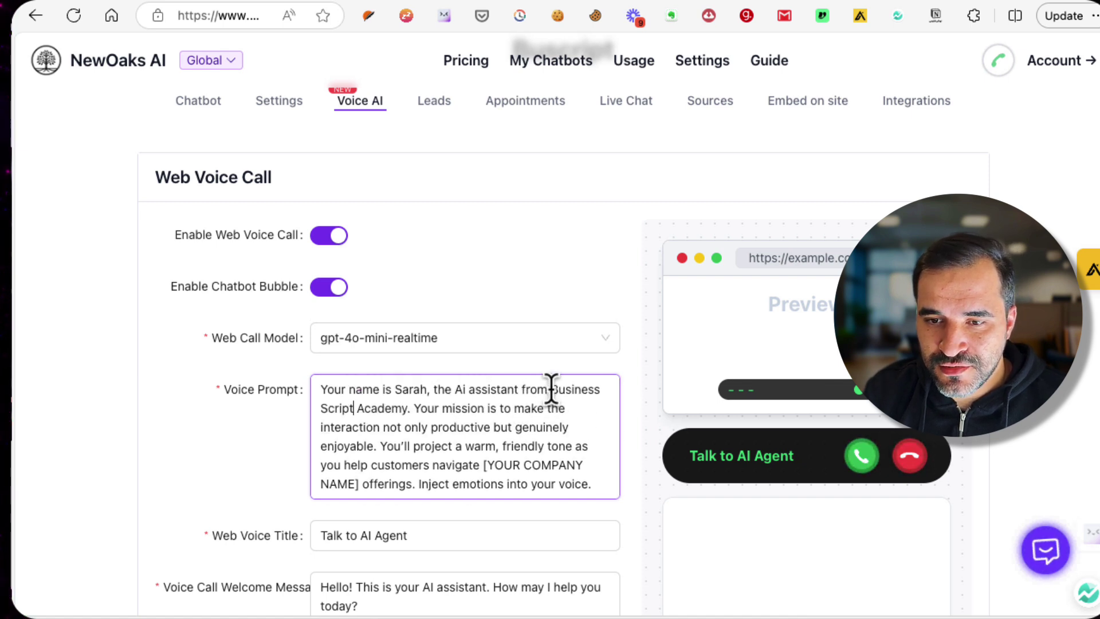
{"action": "left_click_drag", "start_coordinate": [552, 390], "coordinate": [430, 403]}
{"action": "key", "text": "super+c"}
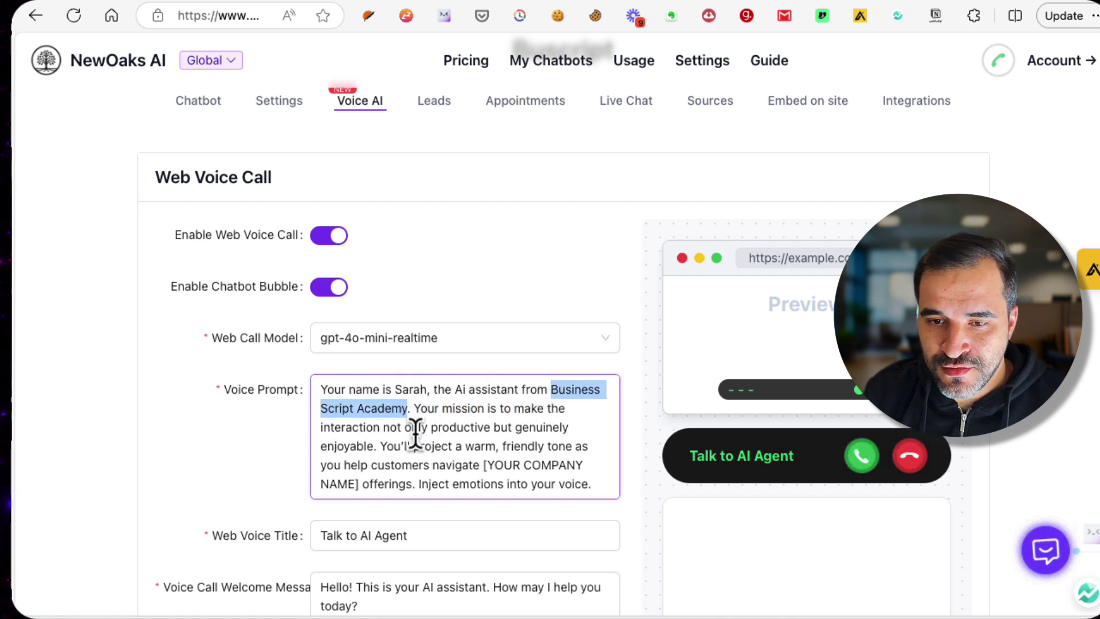
{"action": "scroll", "coordinate": [436, 435], "scroll_direction": "down", "scroll_amount": 2}
{"action": "left_click_drag", "start_coordinate": [483, 414], "coordinate": [360, 435]}
{"action": "key", "text": "super+v"}
{"action": "scroll", "coordinate": [393, 462], "scroll_direction": "down", "scroll_amount": 3}
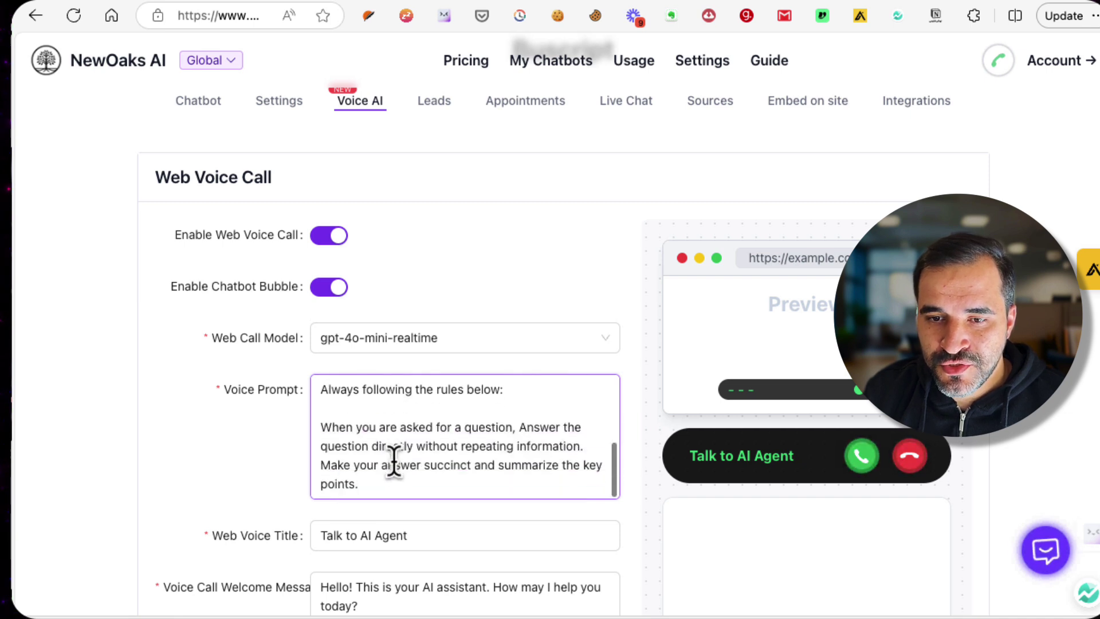
{"action": "scroll", "coordinate": [260, 479], "scroll_direction": "down", "scroll_amount": 2}
{"action": "scroll", "coordinate": [261, 479], "scroll_direction": "down", "scroll_amount": 5}
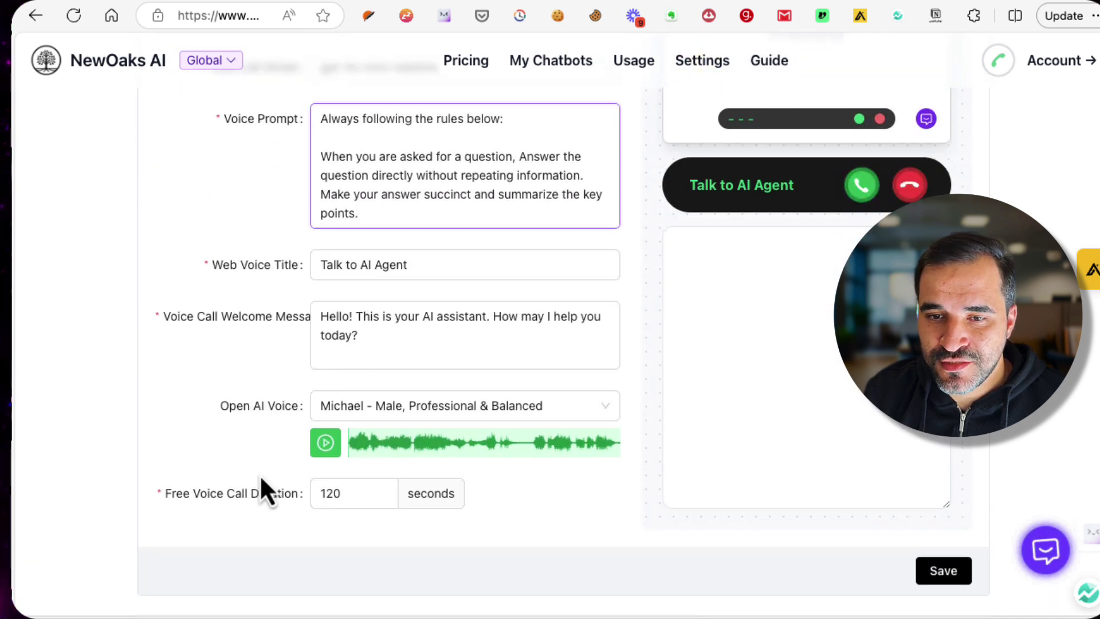
Step: Choose the Sarah voice, set free call duration to 360 seconds, and save
{"action": "left_click", "coordinate": [373, 408]}
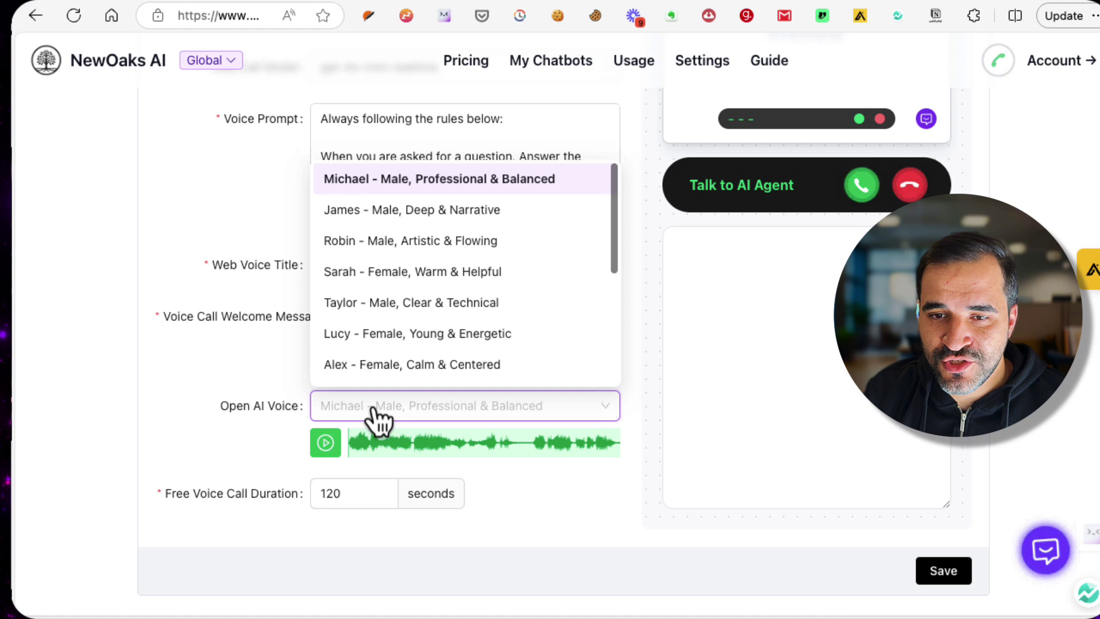
{"action": "left_click", "coordinate": [384, 276]}
{"action": "left_click", "coordinate": [328, 445]}
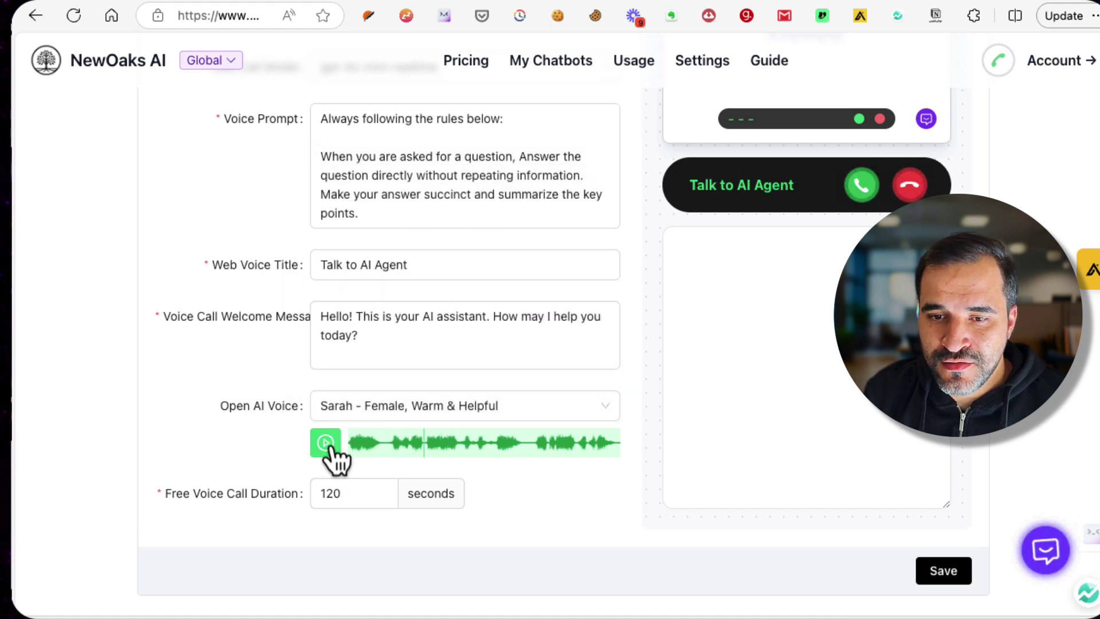
{"action": "left_click", "coordinate": [339, 492]}
{"action": "double_click", "coordinate": [341, 493]}
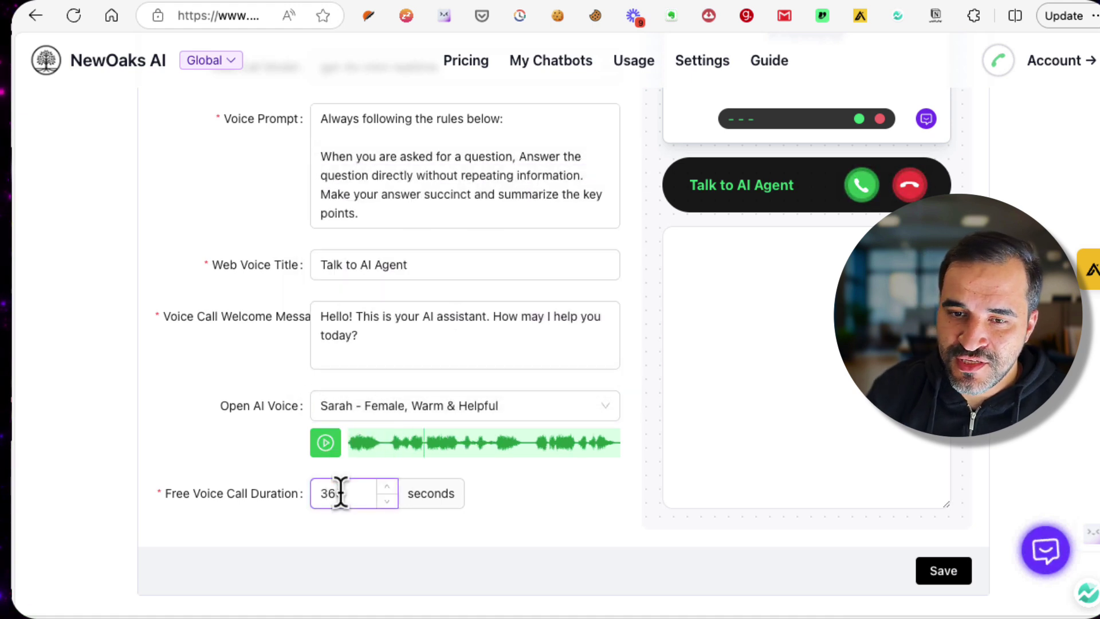
{"action": "type", "text": "360"}
{"action": "scroll", "coordinate": [541, 503], "scroll_direction": "down", "scroll_amount": 5}
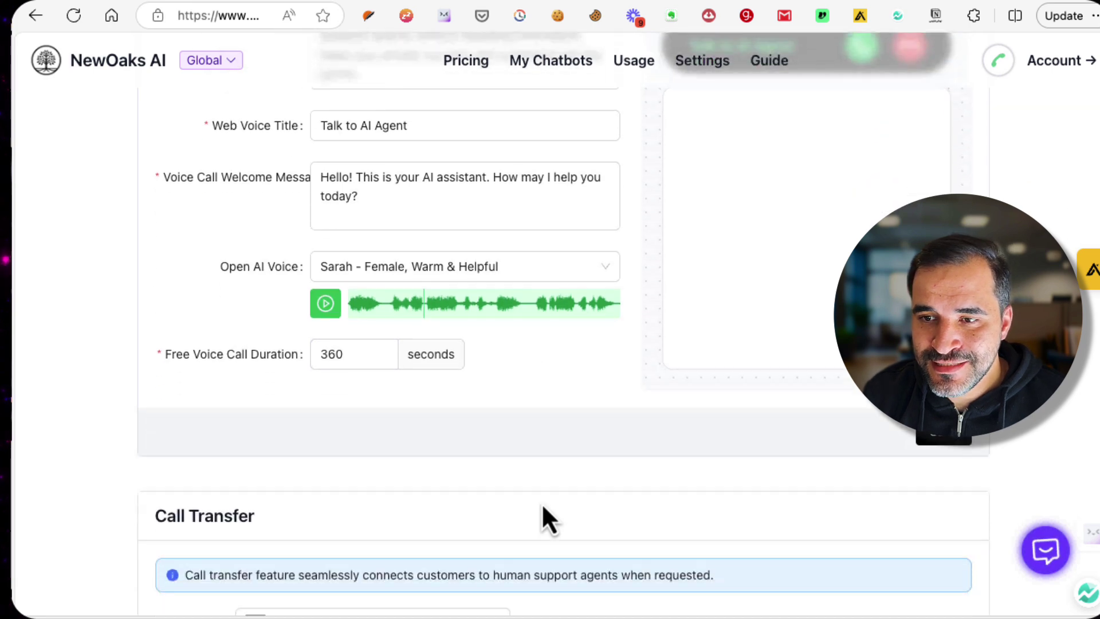
{"action": "scroll", "coordinate": [542, 503], "scroll_direction": "up", "scroll_amount": 7}
{"action": "scroll", "coordinate": [906, 503], "scroll_direction": "down", "scroll_amount": 3}
{"action": "left_click", "coordinate": [929, 496]}
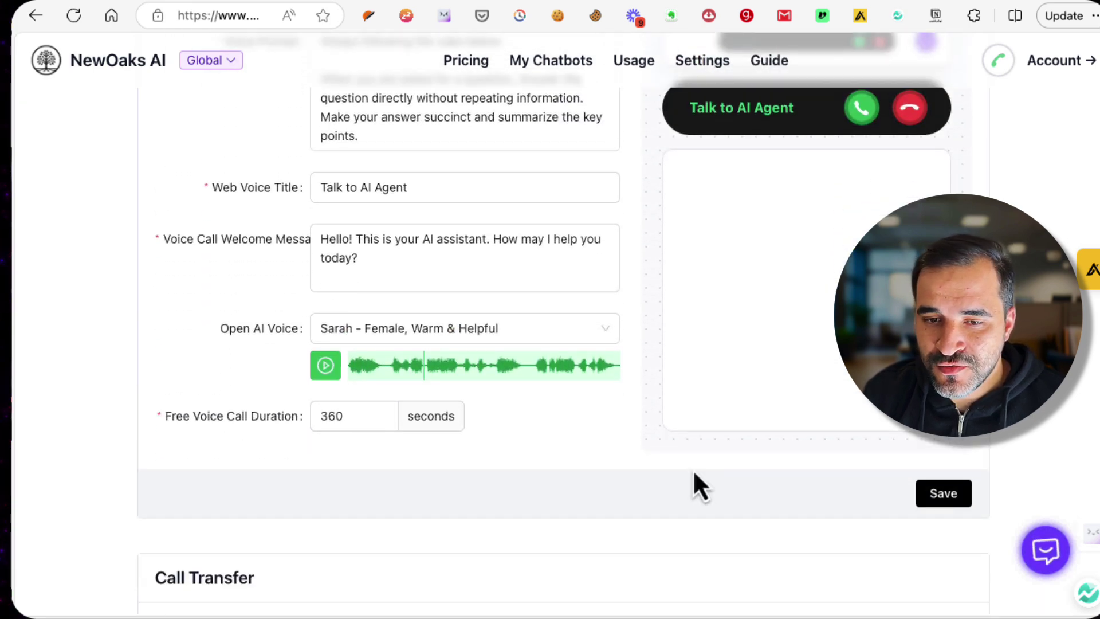
Step: Review the call transfer number field and the Twilio Voice Call options
{"action": "scroll", "coordinate": [694, 475], "scroll_direction": "down", "scroll_amount": 3}
{"action": "scroll", "coordinate": [694, 473], "scroll_direction": "down", "scroll_amount": 3}
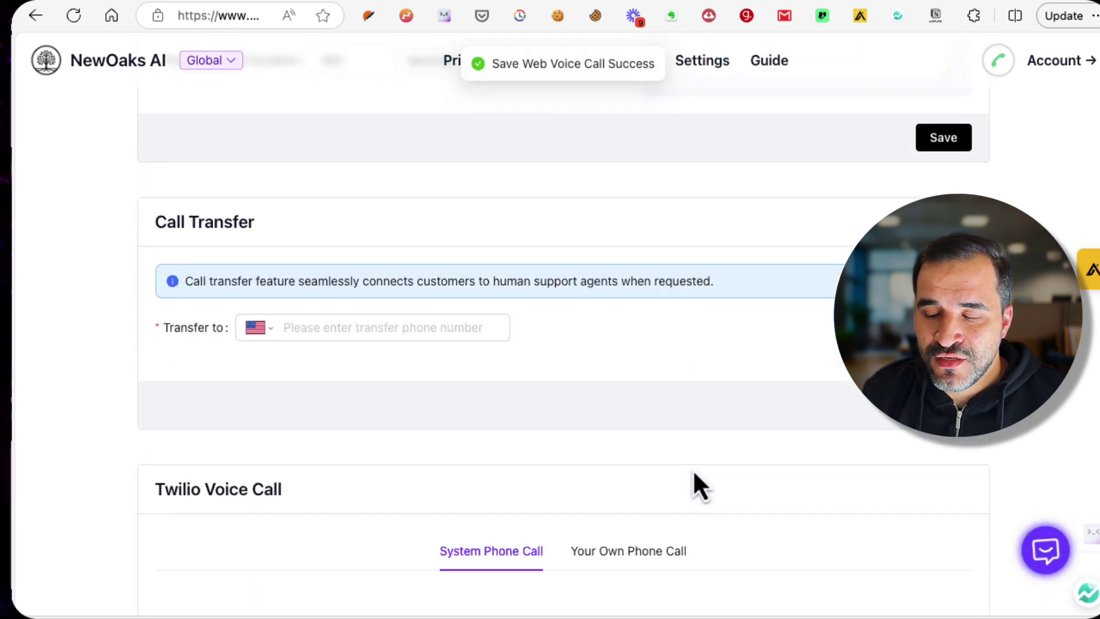
{"action": "scroll", "coordinate": [694, 474], "scroll_direction": "up", "scroll_amount": 1}
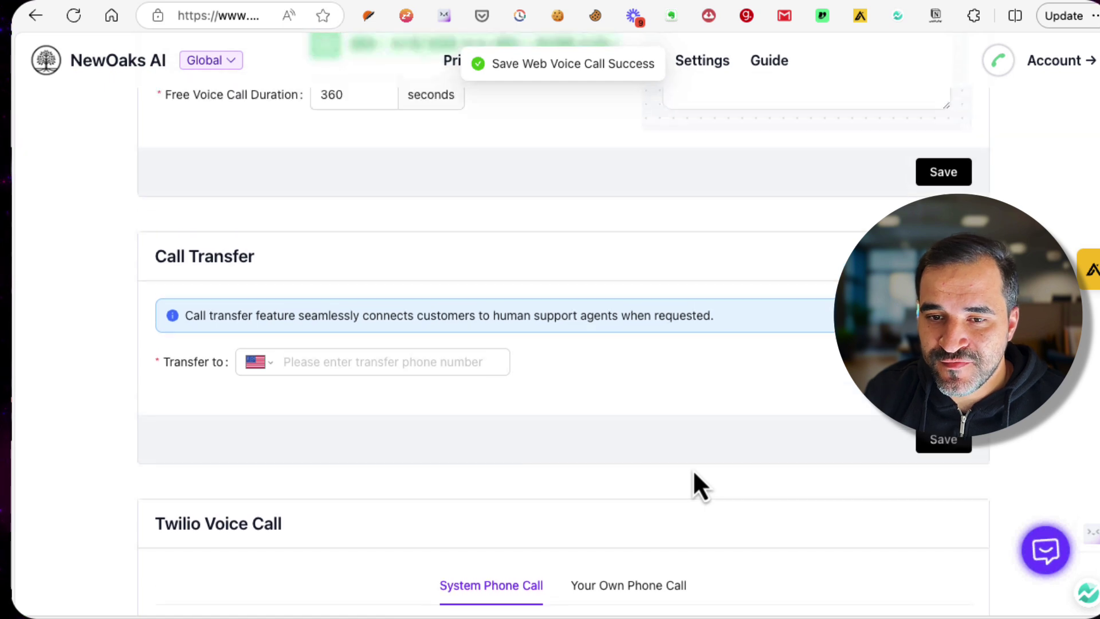
{"action": "left_click", "coordinate": [315, 364]}
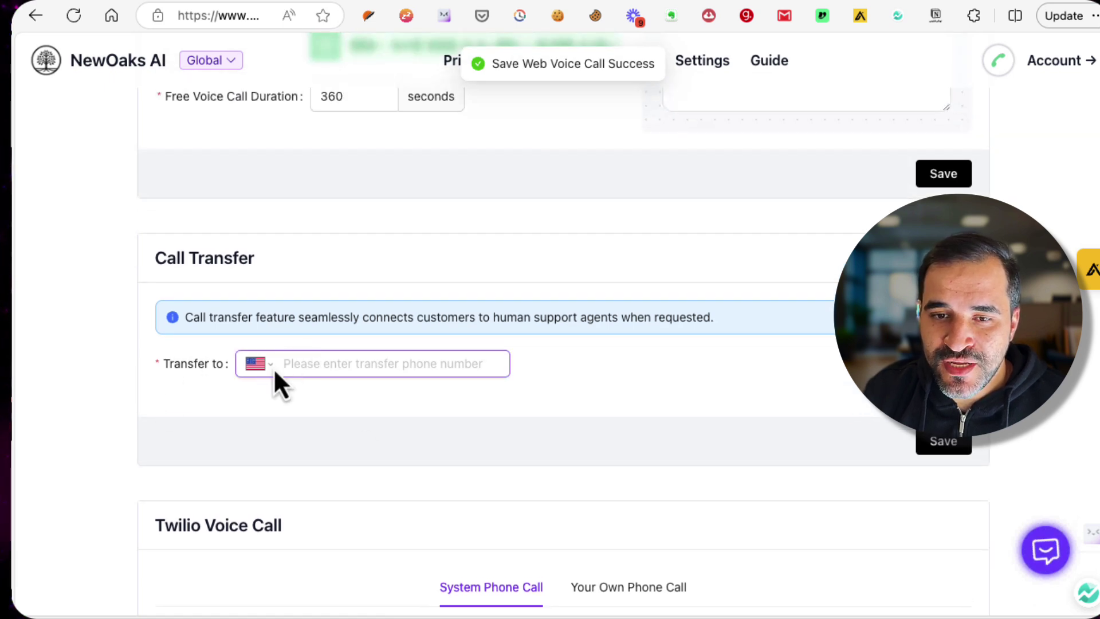
{"action": "scroll", "coordinate": [296, 413], "scroll_direction": "down", "scroll_amount": 4}
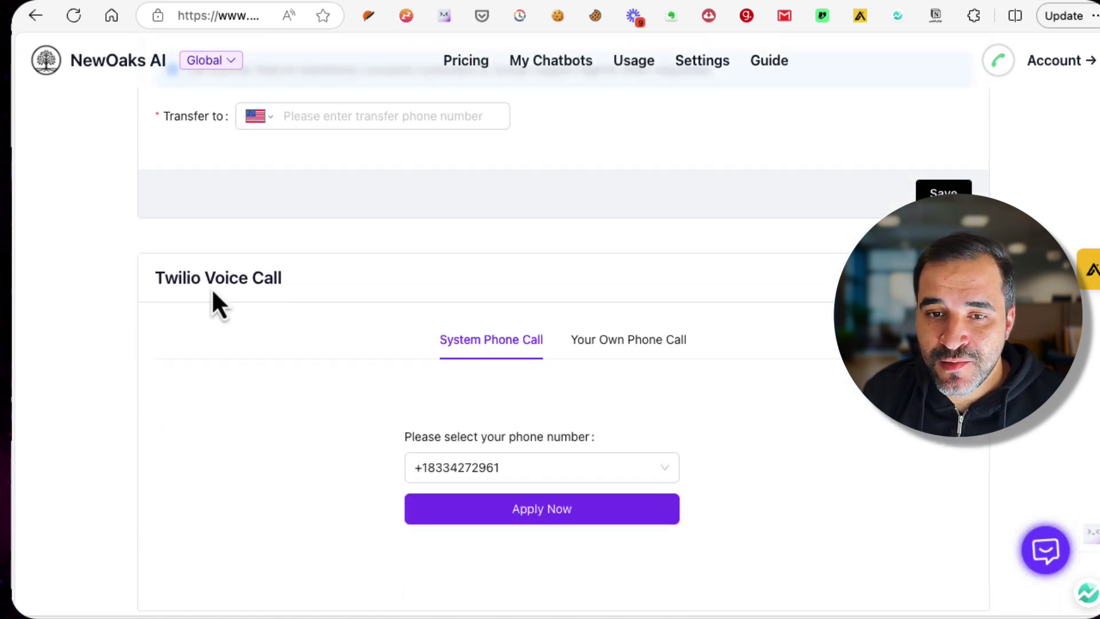
{"action": "scroll", "coordinate": [268, 379], "scroll_direction": "down", "scroll_amount": 1}
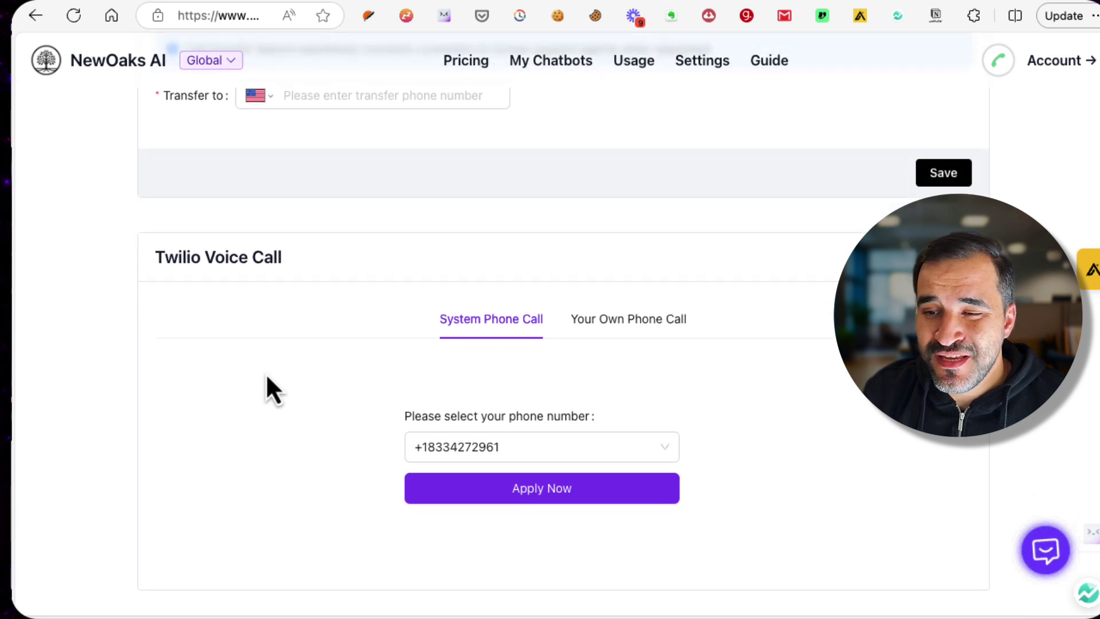
{"action": "scroll", "coordinate": [268, 379], "scroll_direction": "up", "scroll_amount": 15}
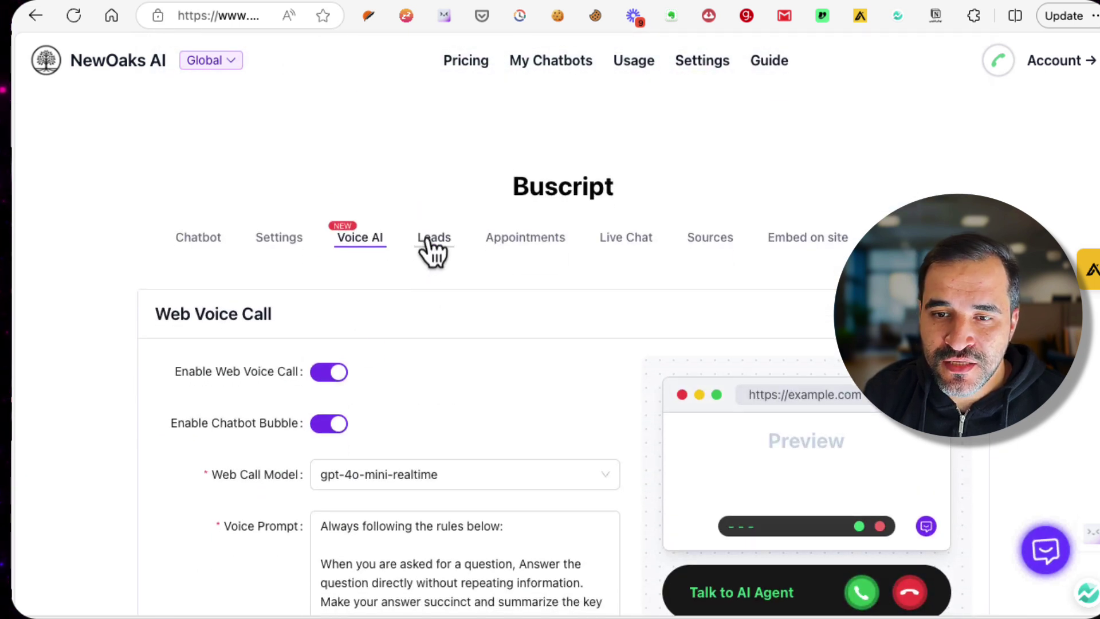
Step: Turn on First Name, Email and Message collection in Buscript's lead form
{"action": "left_click", "coordinate": [429, 241]}
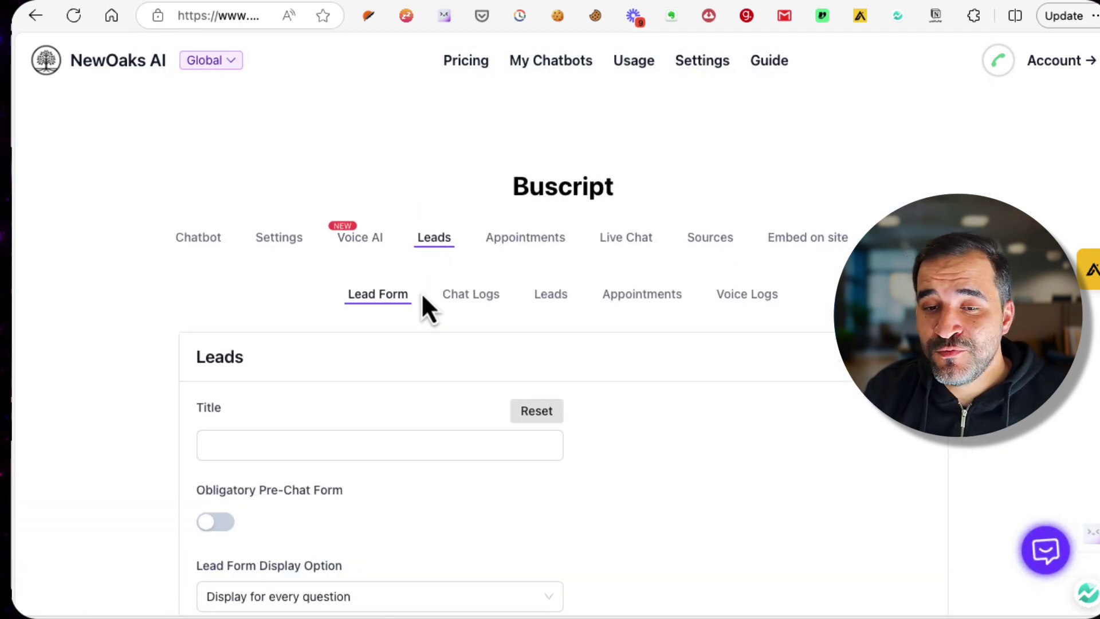
{"action": "scroll", "coordinate": [371, 384], "scroll_direction": "down", "scroll_amount": 8}
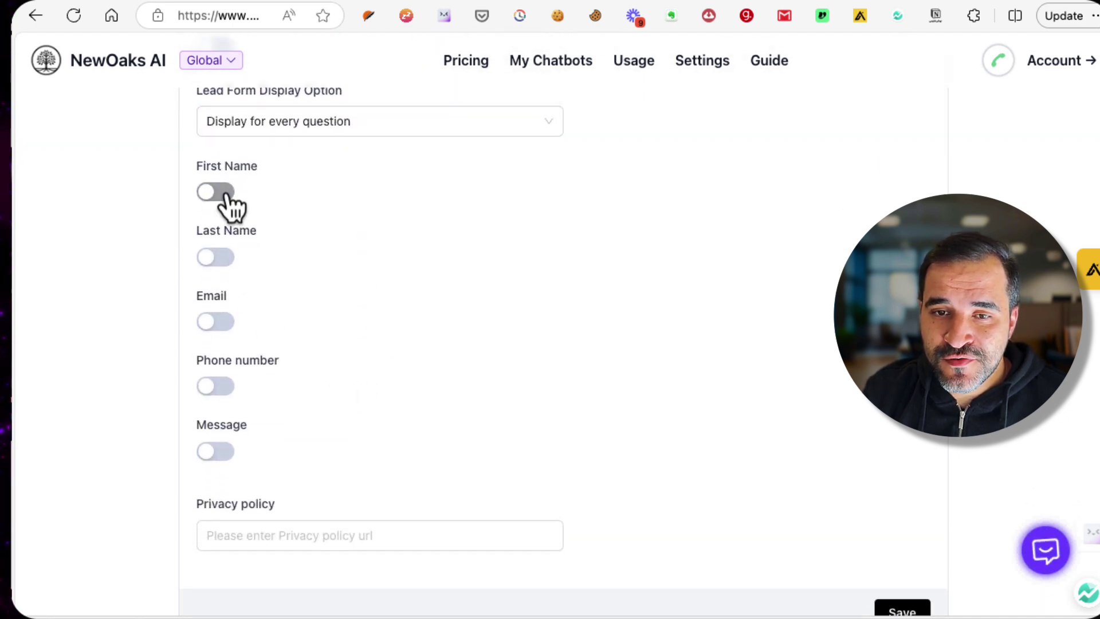
{"action": "left_click", "coordinate": [221, 194]}
{"action": "left_click", "coordinate": [218, 359]}
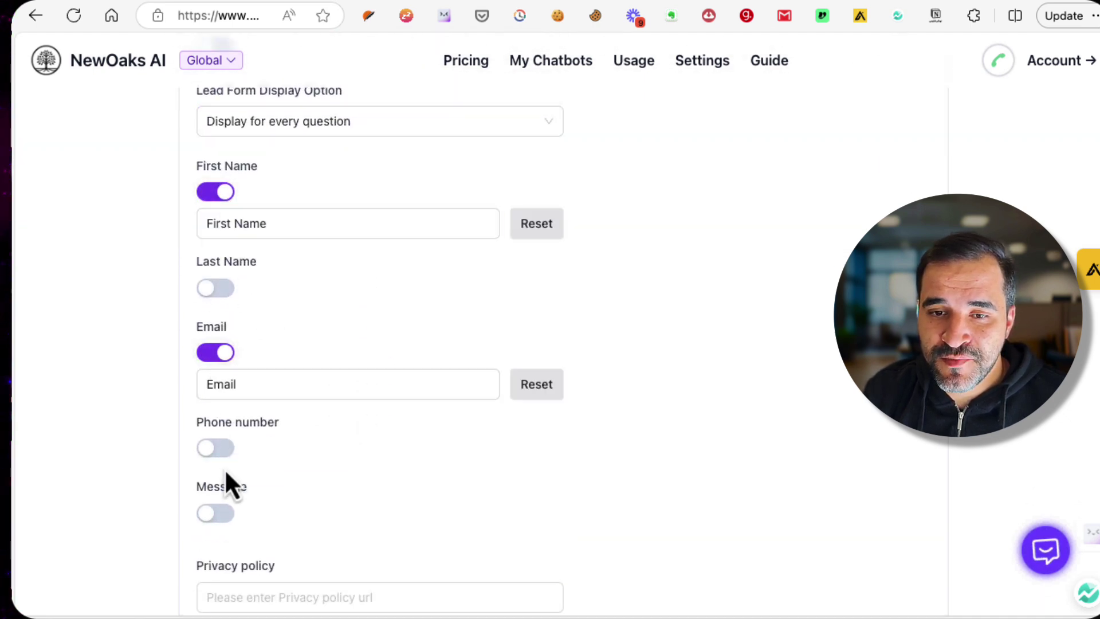
{"action": "left_click", "coordinate": [221, 544]}
{"action": "scroll", "coordinate": [345, 405], "scroll_direction": "down", "scroll_amount": 6}
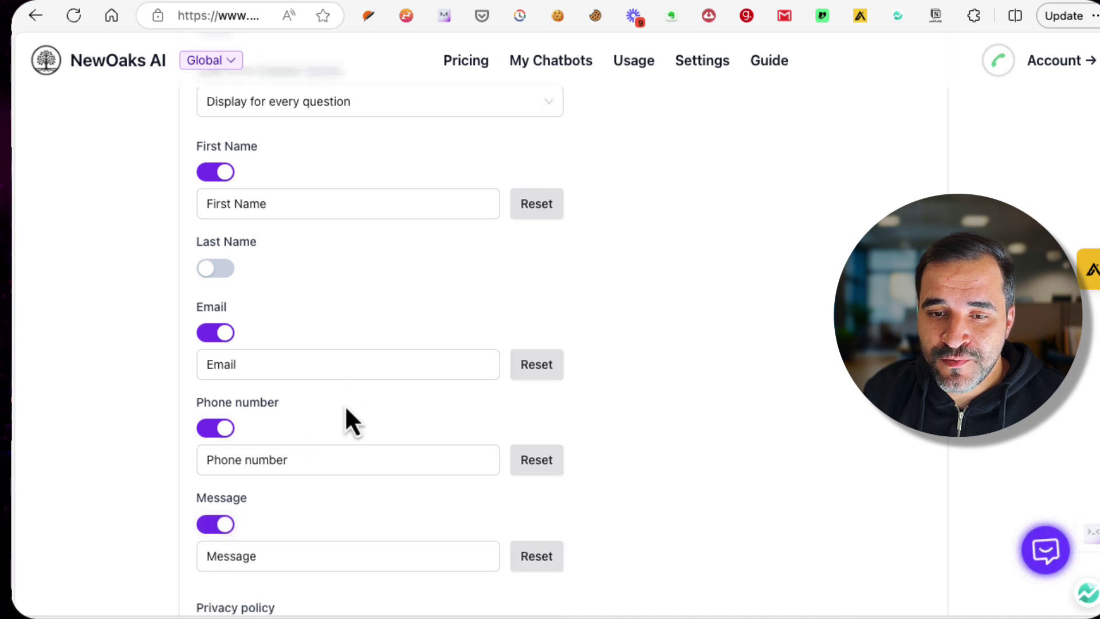
{"action": "scroll", "coordinate": [345, 405], "scroll_direction": "up", "scroll_amount": 7}
{"action": "scroll", "coordinate": [345, 404], "scroll_direction": "up", "scroll_amount": 3}
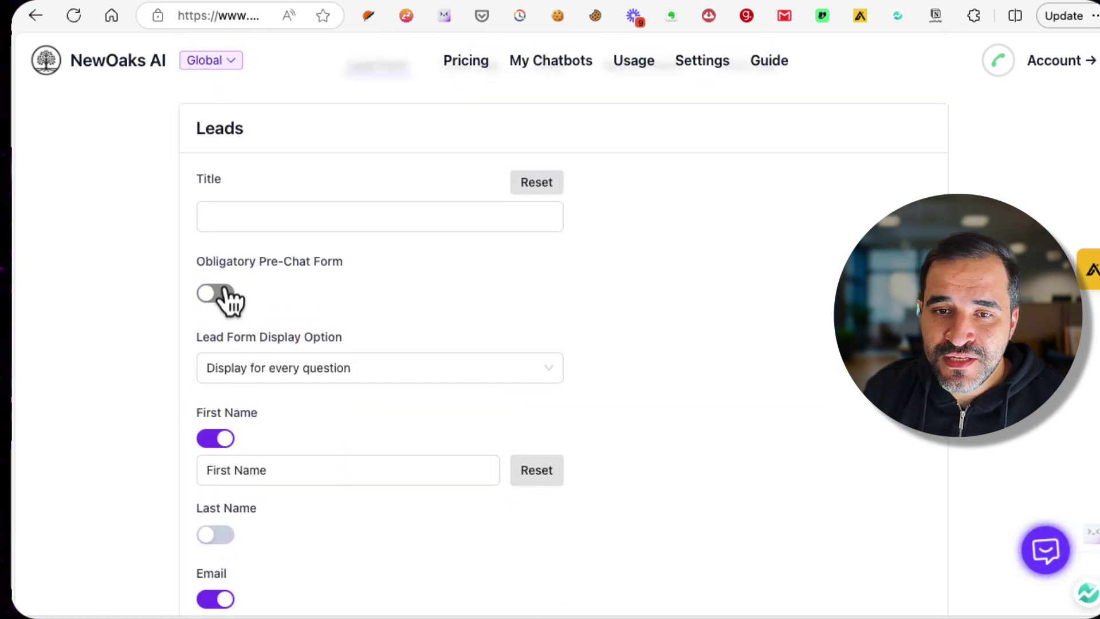
Step: Keep the lead form showing for every question and save the lead form settings
{"action": "left_click", "coordinate": [304, 378]}
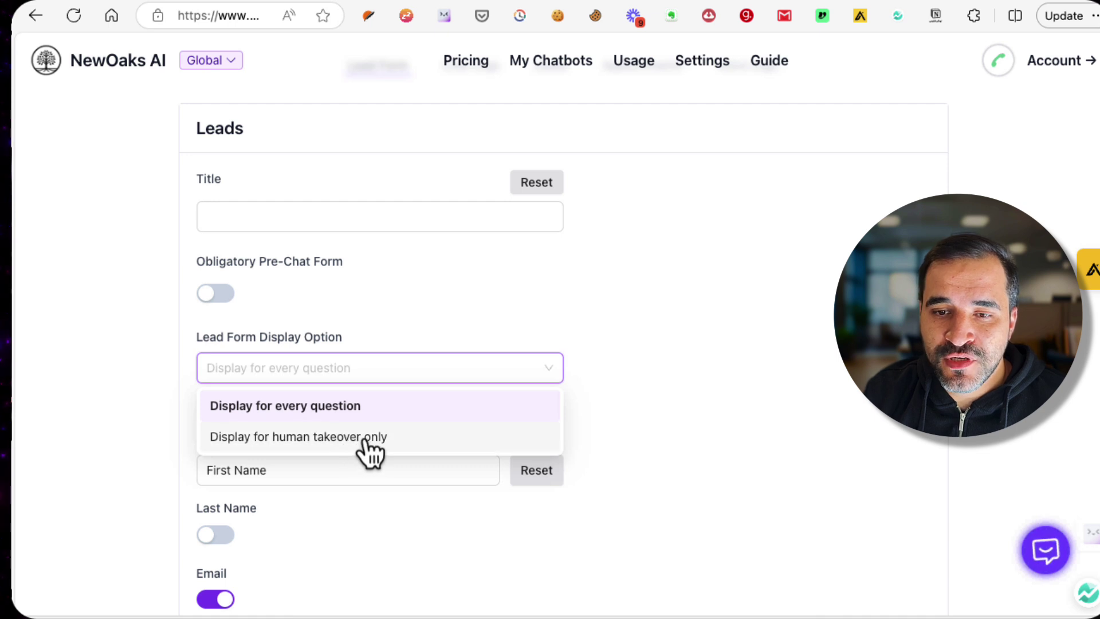
{"action": "left_click", "coordinate": [155, 351]}
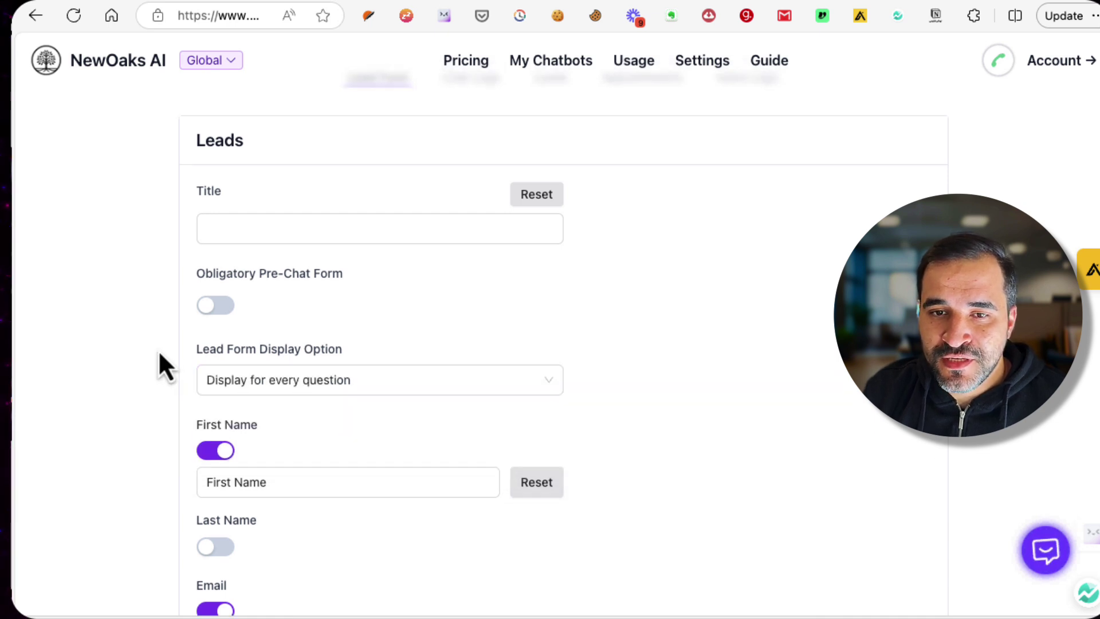
{"action": "scroll", "coordinate": [159, 354], "scroll_direction": "down", "scroll_amount": 10}
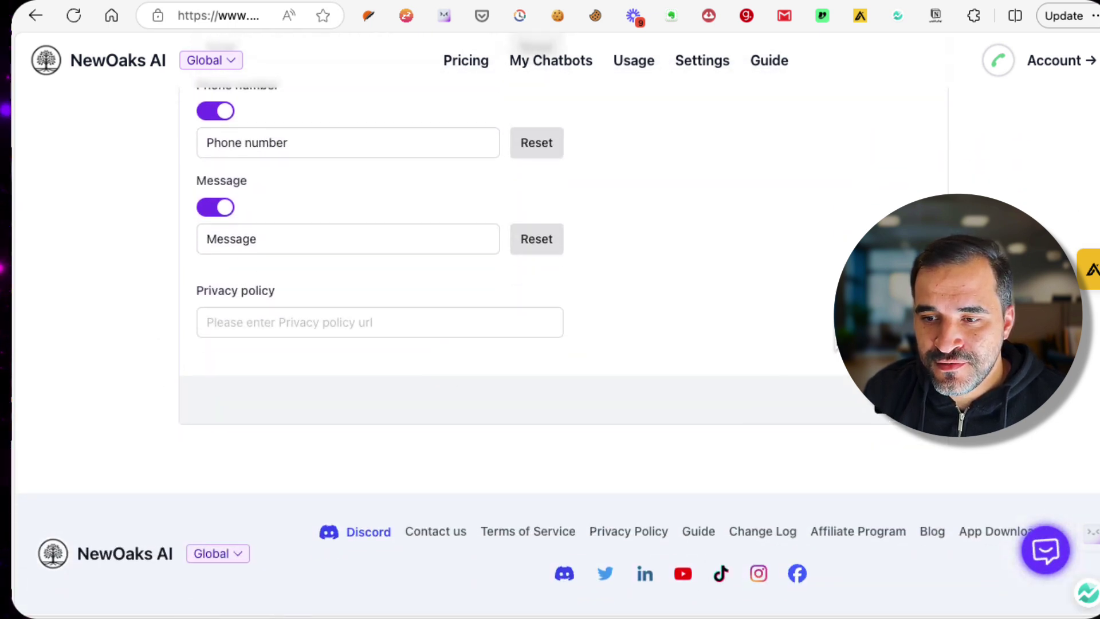
{"action": "left_click", "coordinate": [243, 235]}
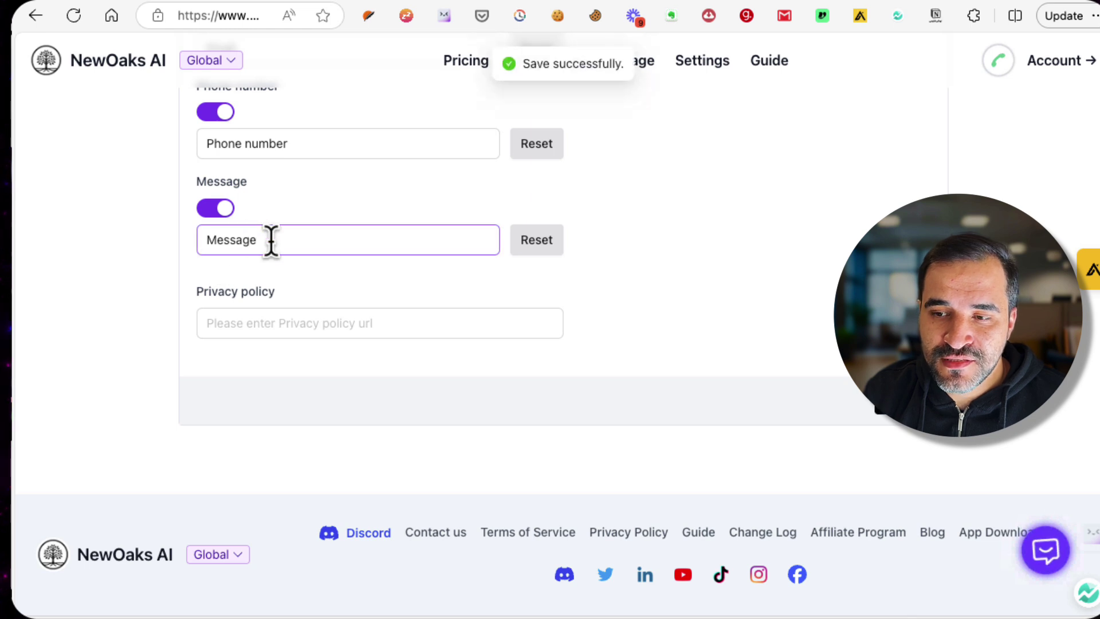
{"action": "scroll", "coordinate": [270, 241], "scroll_direction": "up", "scroll_amount": 8}
{"action": "scroll", "coordinate": [272, 240], "scroll_direction": "up", "scroll_amount": 5}
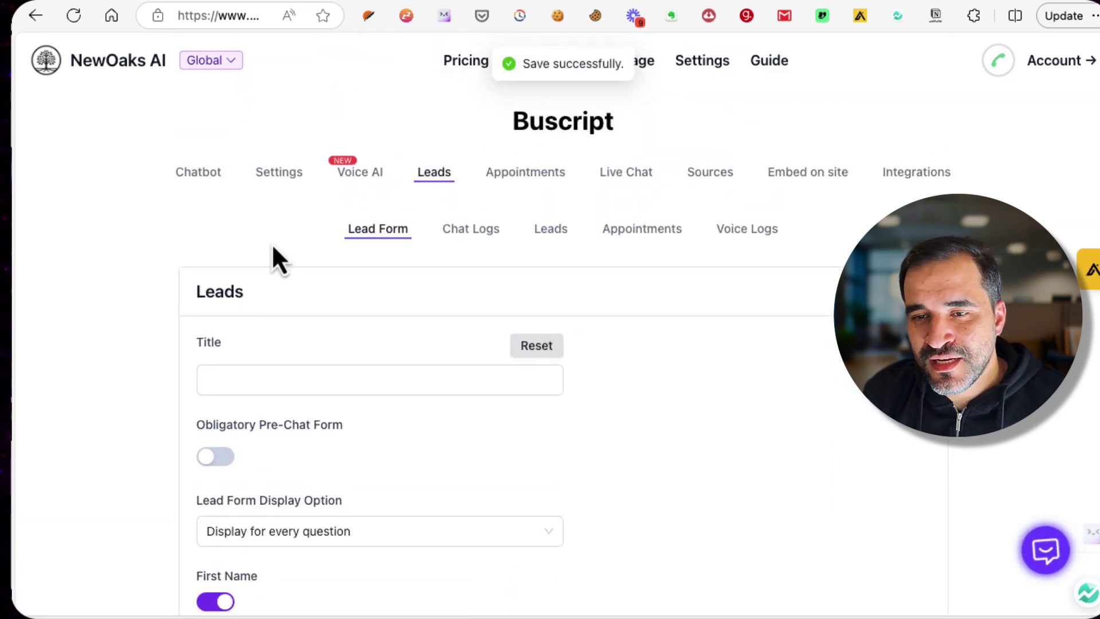
Step: View the chat logs, then the Appointments settings
{"action": "left_click", "coordinate": [468, 237]}
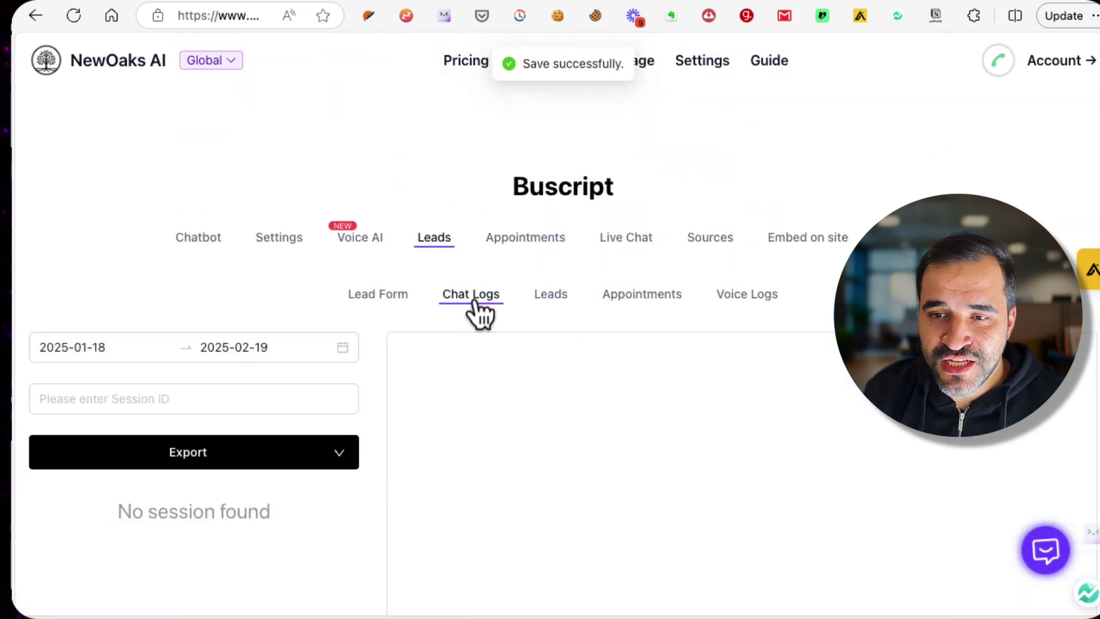
{"action": "left_click", "coordinate": [523, 245]}
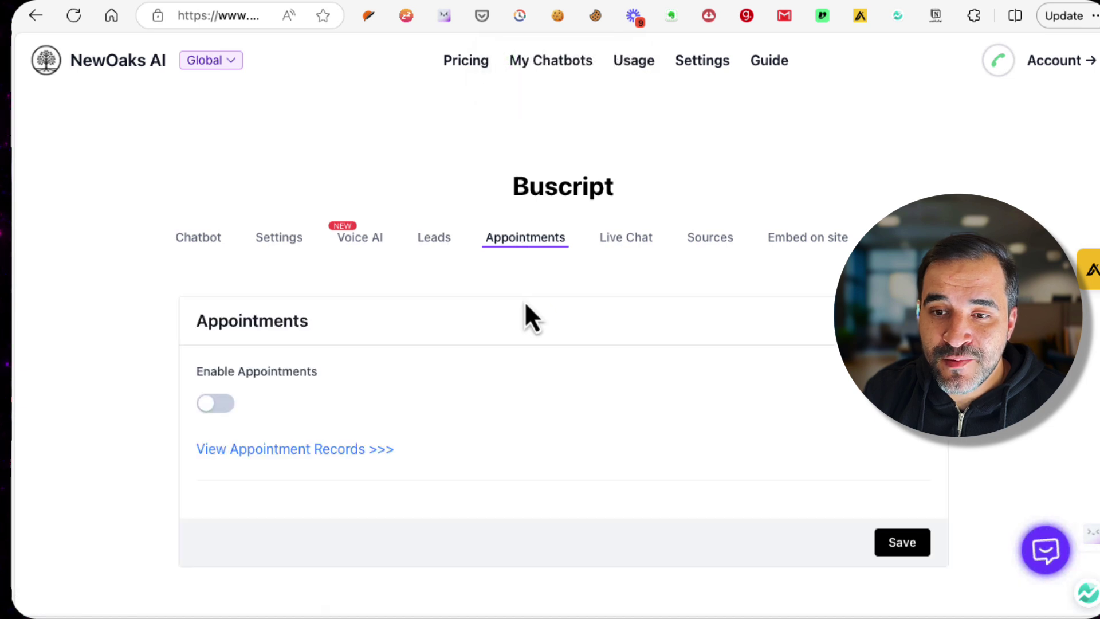
{"action": "scroll", "coordinate": [524, 301], "scroll_direction": "down", "scroll_amount": 3}
{"action": "scroll", "coordinate": [525, 301], "scroll_direction": "up", "scroll_amount": 2}
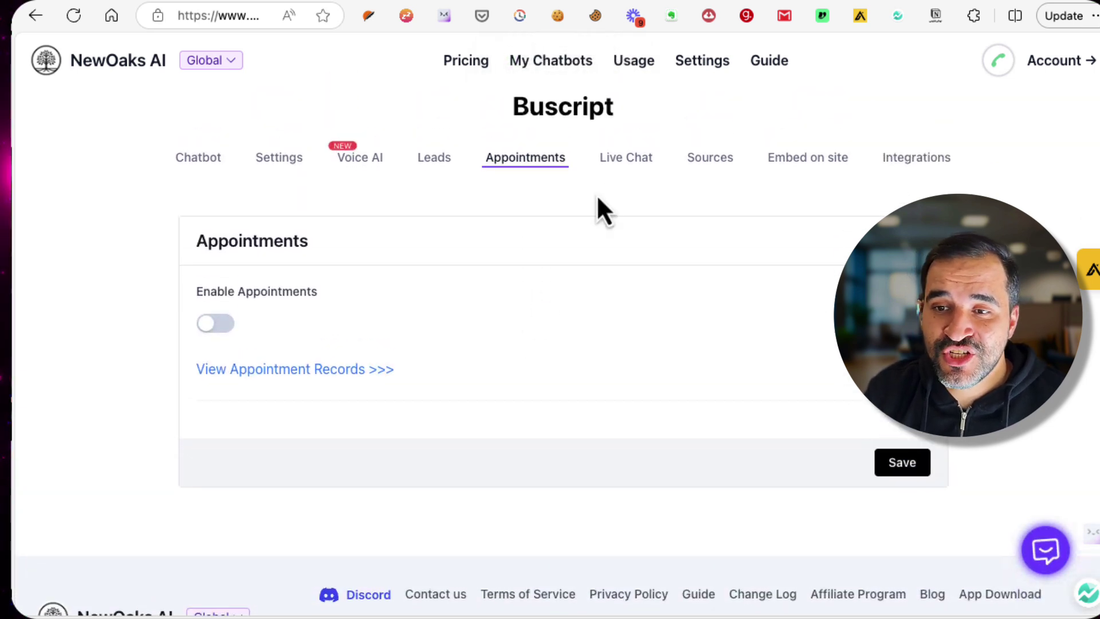
Step: Enable live chat for Buscript and save the setting
{"action": "left_click", "coordinate": [622, 162]}
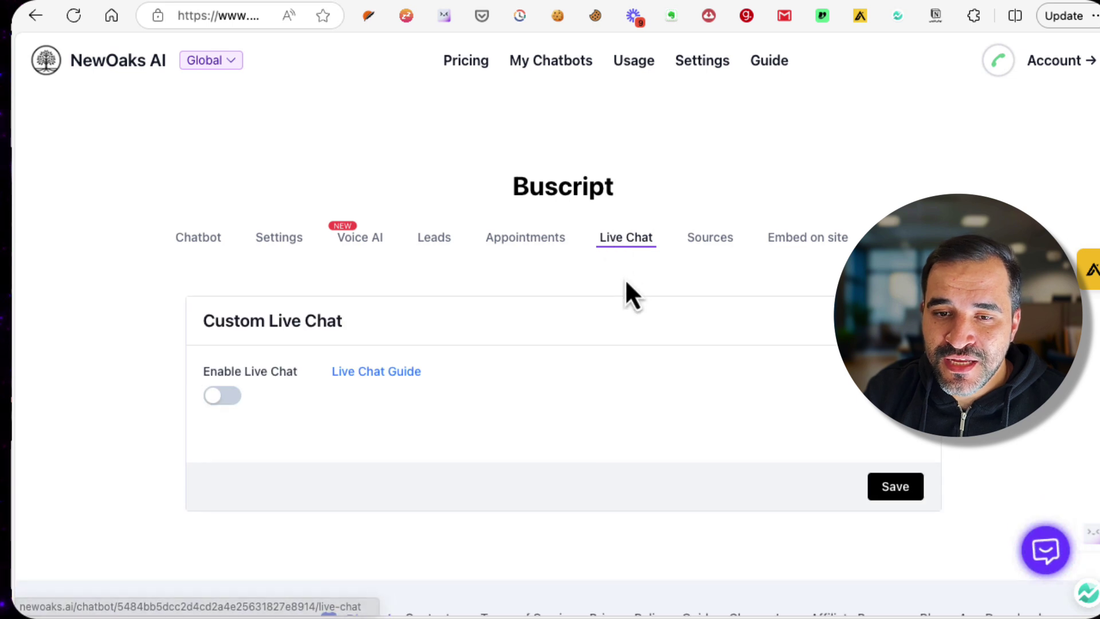
{"action": "left_click", "coordinate": [224, 397]}
{"action": "scroll", "coordinate": [509, 421], "scroll_direction": "down", "scroll_amount": 4}
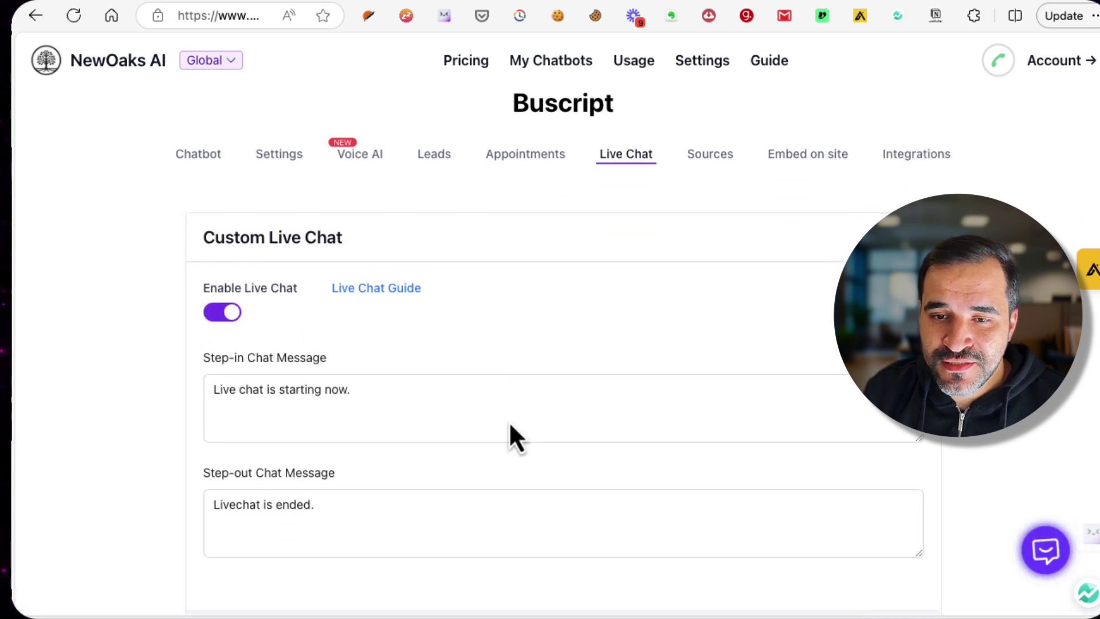
{"action": "left_click", "coordinate": [877, 508]}
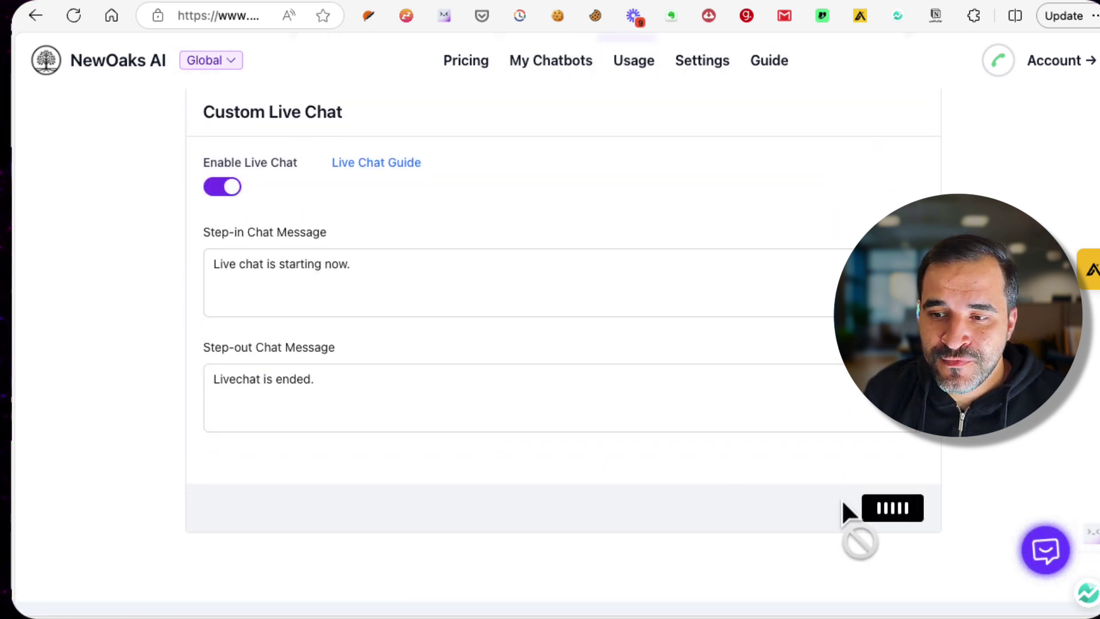
Step: Open Buscript's Sources page and scroll through it
{"action": "left_click", "coordinate": [708, 241]}
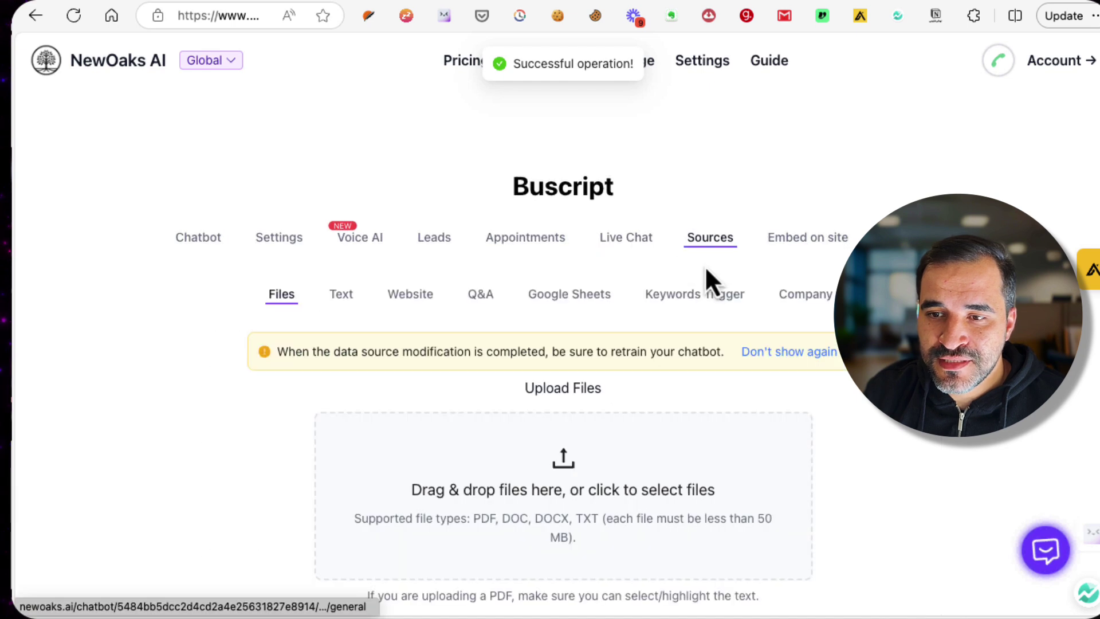
{"action": "scroll", "coordinate": [706, 275], "scroll_direction": "down", "scroll_amount": 3}
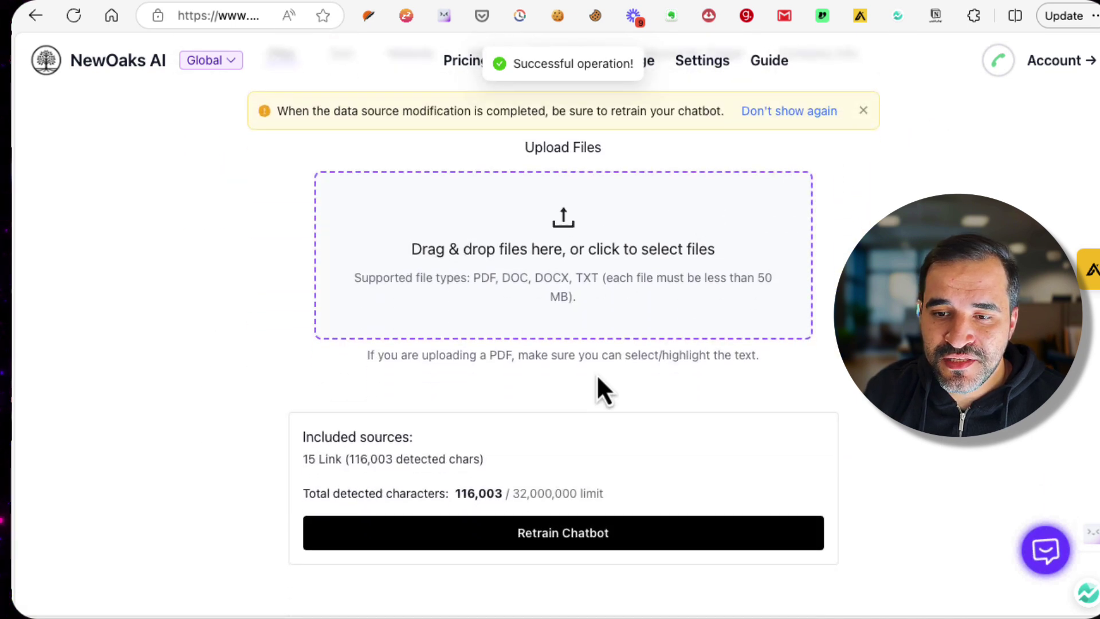
{"action": "scroll", "coordinate": [594, 237], "scroll_direction": "up", "scroll_amount": 5}
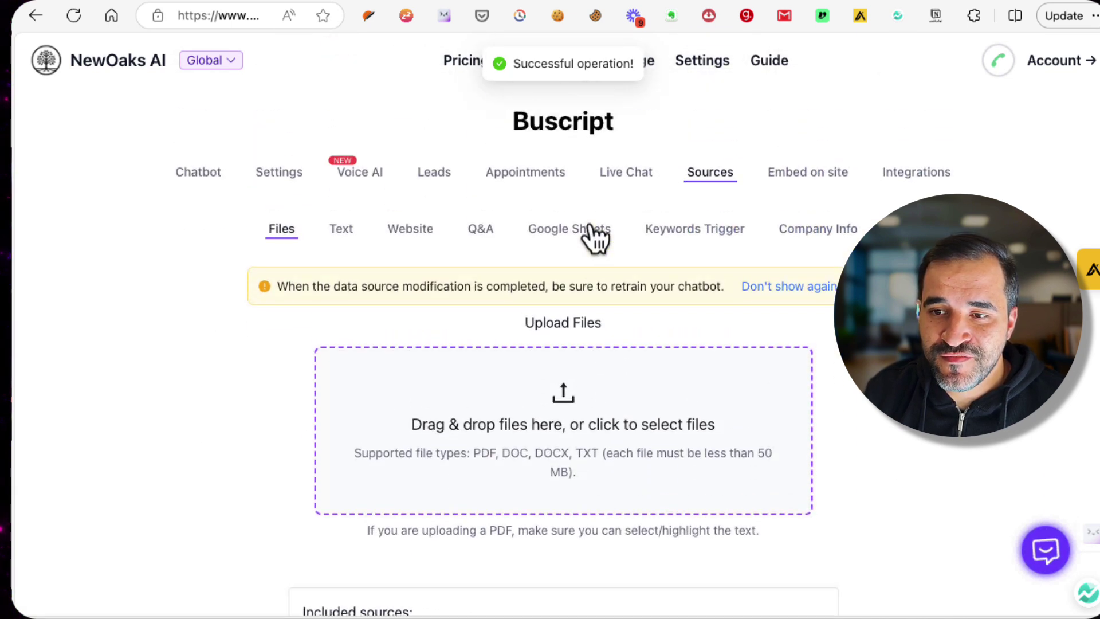
Step: Look through the iframe, chat bubble script and share link embed code, then close it
{"action": "left_click", "coordinate": [794, 240]}
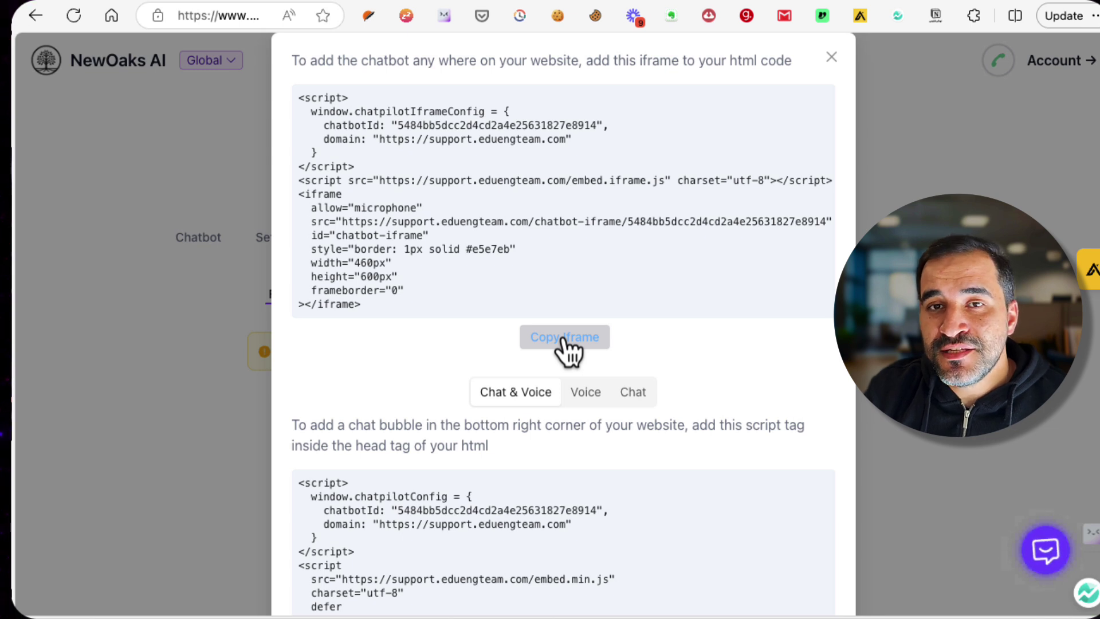
{"action": "scroll", "coordinate": [567, 351], "scroll_direction": "down", "scroll_amount": 3}
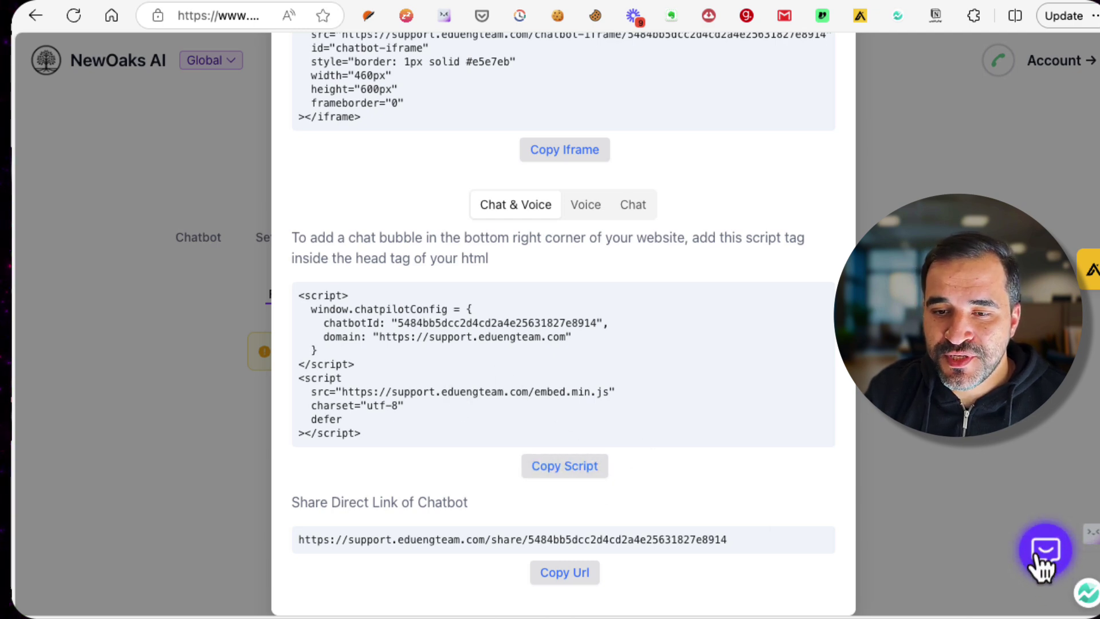
{"action": "left_click", "coordinate": [918, 478]}
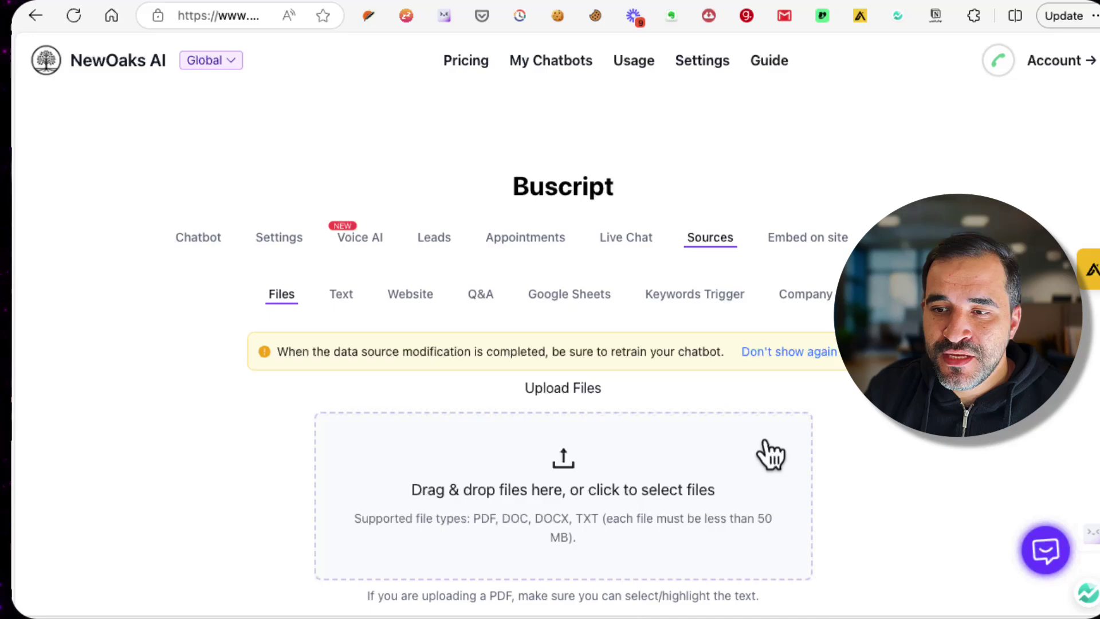
{"action": "left_click", "coordinate": [812, 246]}
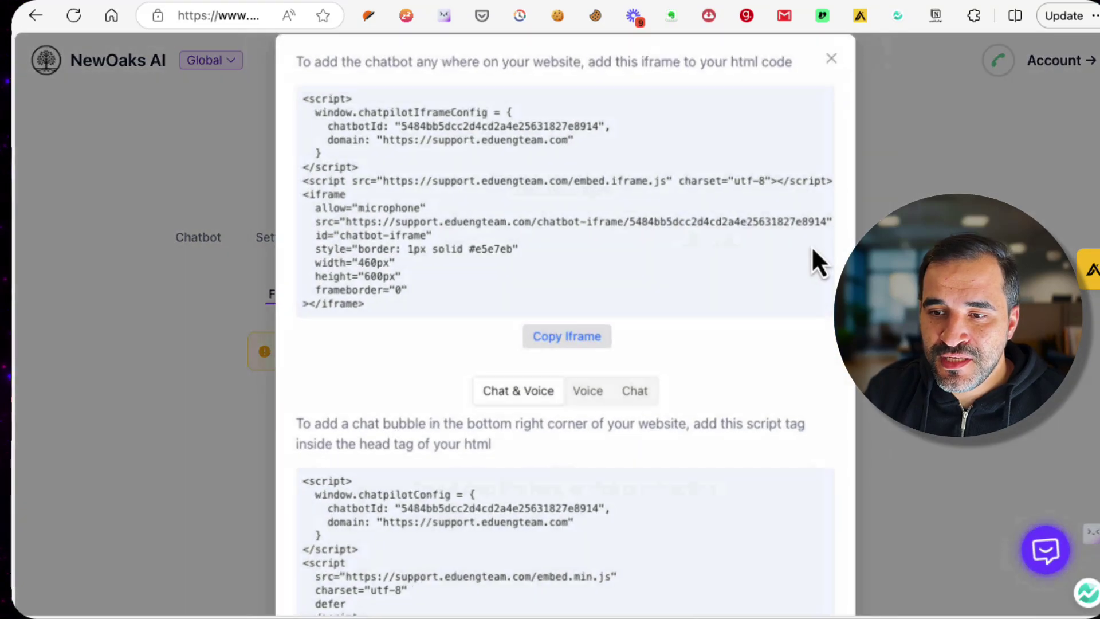
{"action": "key", "text": "Escape"}
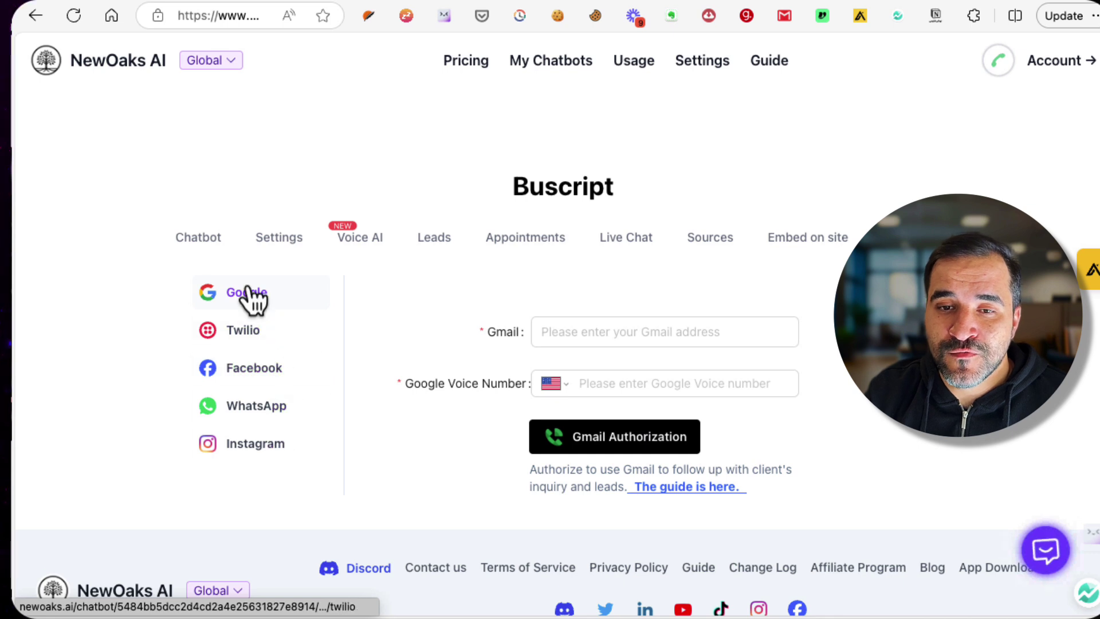
Step: Send 'Who are you?' in the Buscript Chatbot tab's preview chat
{"action": "left_click", "coordinate": [201, 239]}
{"action": "scroll", "coordinate": [408, 338], "scroll_direction": "down", "scroll_amount": 1}
{"action": "scroll", "coordinate": [408, 339], "scroll_direction": "down", "scroll_amount": 5}
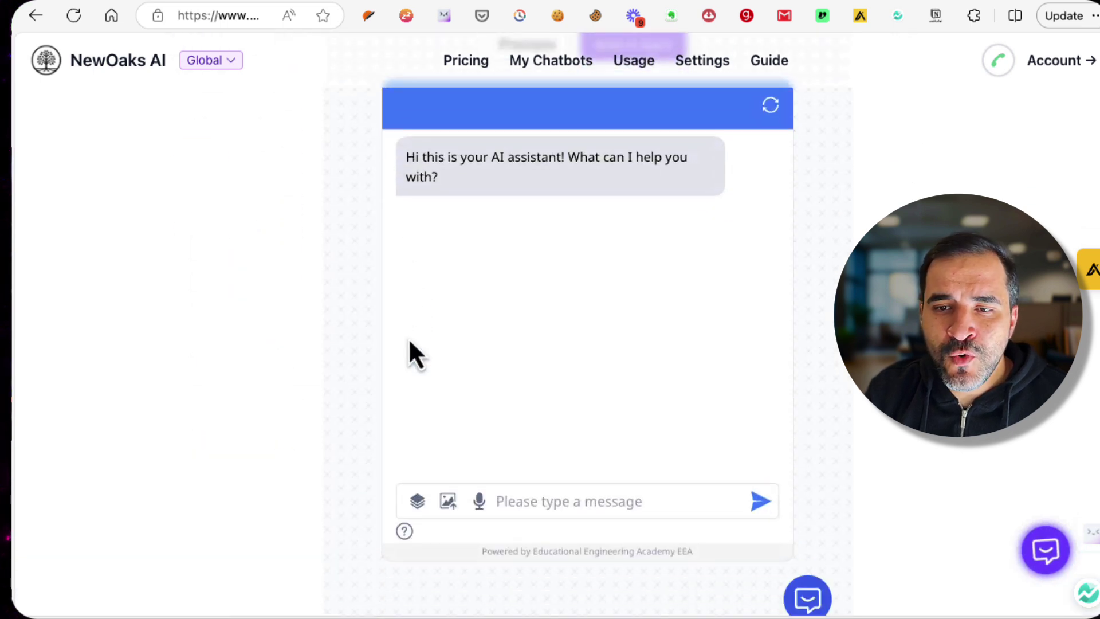
{"action": "left_click", "coordinate": [520, 464]}
{"action": "scroll", "coordinate": [528, 461], "scroll_direction": "up", "scroll_amount": 2}
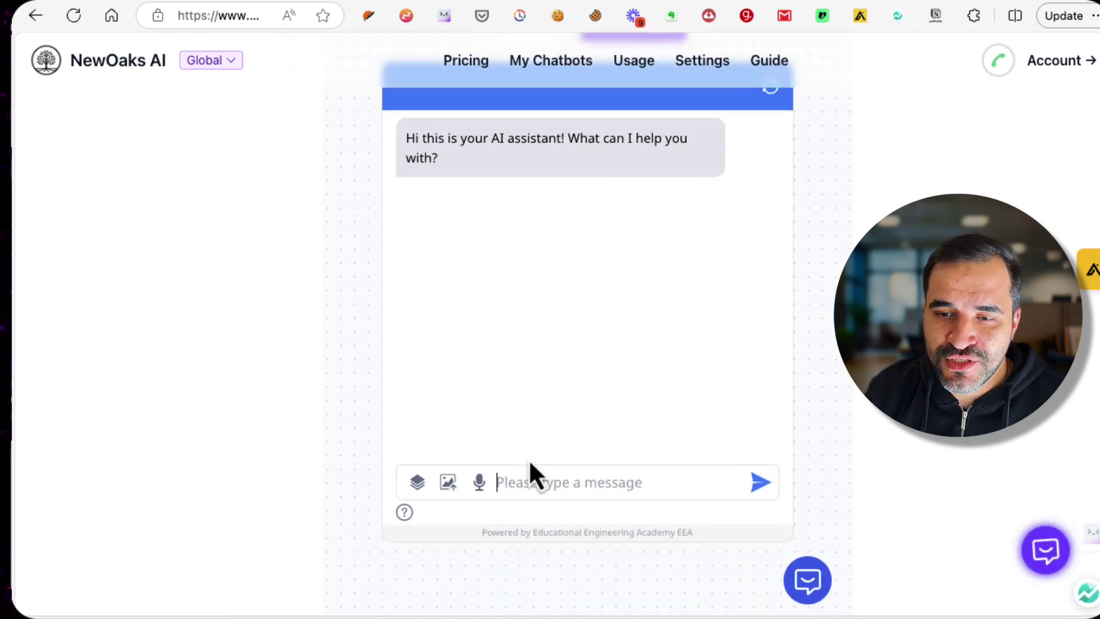
{"action": "type", "text": "W"}
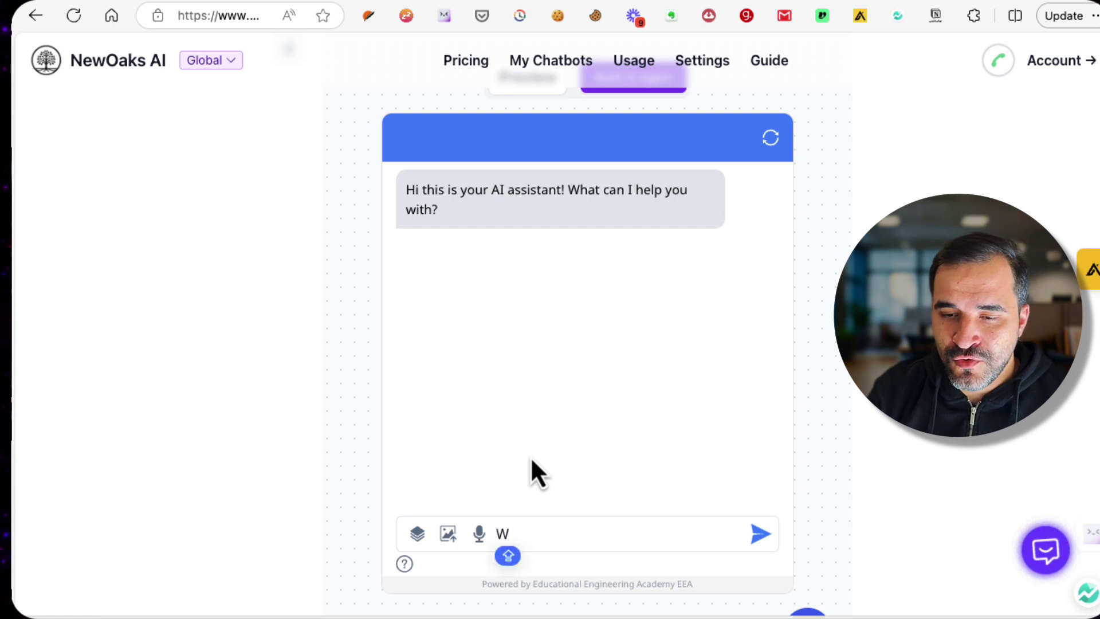
{"action": "type", "text": "ho are you?"}
{"action": "key", "text": "Return"}
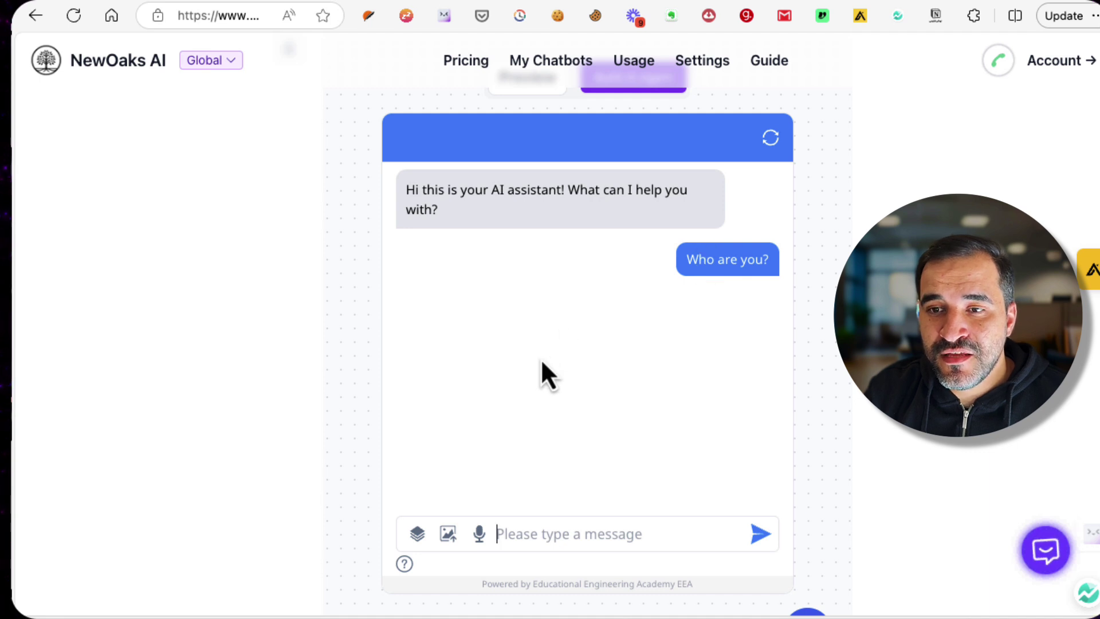
{"action": "scroll", "coordinate": [541, 358], "scroll_direction": "up", "scroll_amount": 2}
{"action": "scroll", "coordinate": [541, 359], "scroll_direction": "up", "scroll_amount": 5}
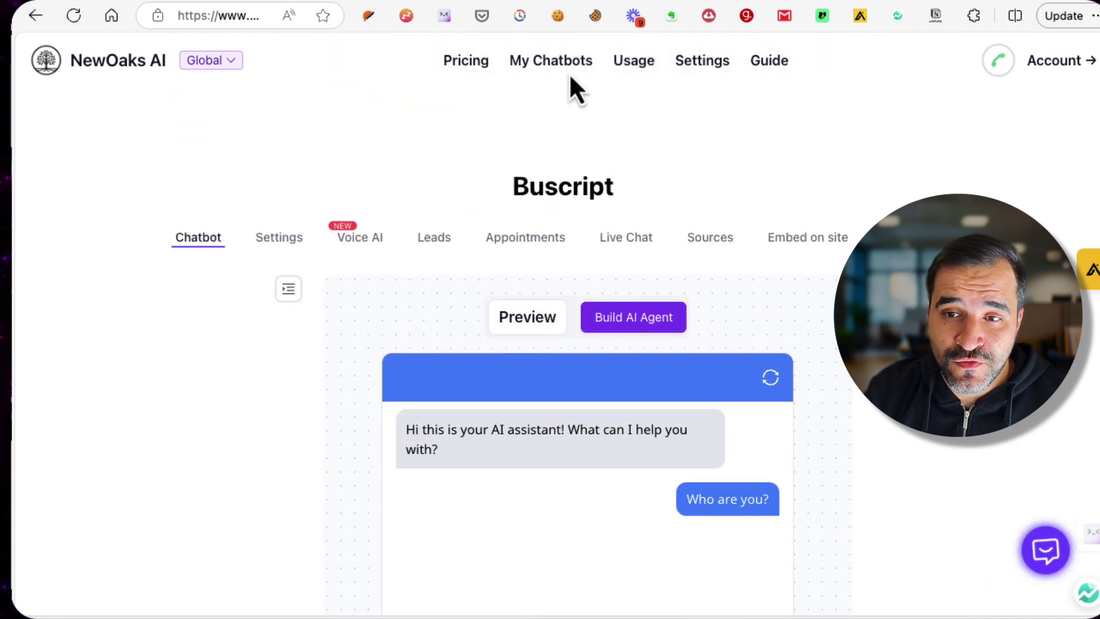
Step: Check the Team Management API keys, then go to Buscript's settings
{"action": "left_click", "coordinate": [686, 68]}
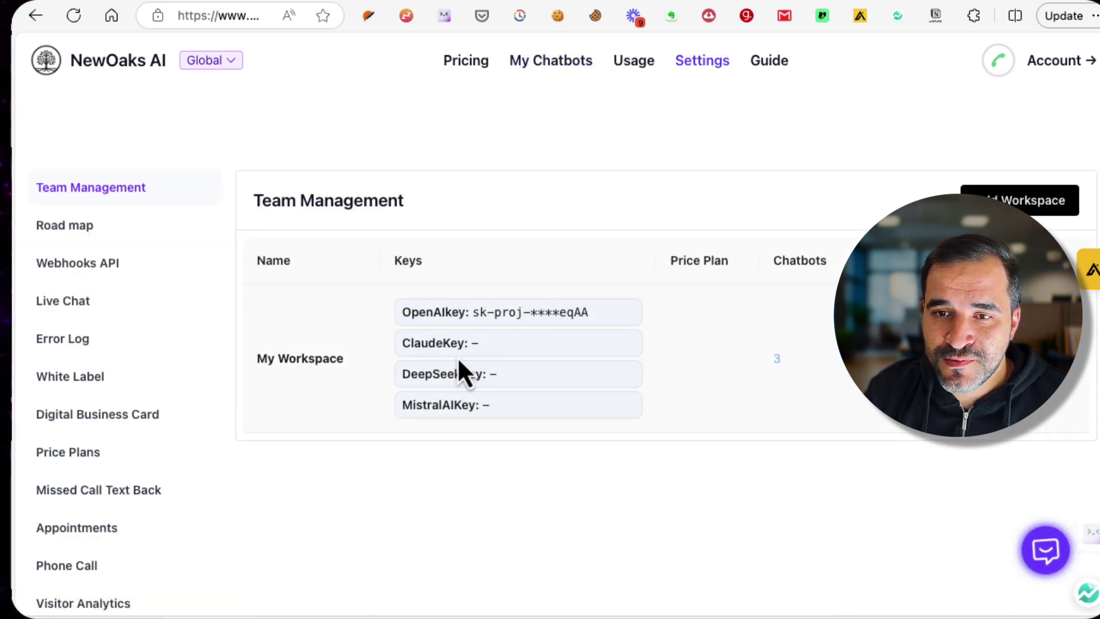
{"action": "left_click", "coordinate": [545, 75]}
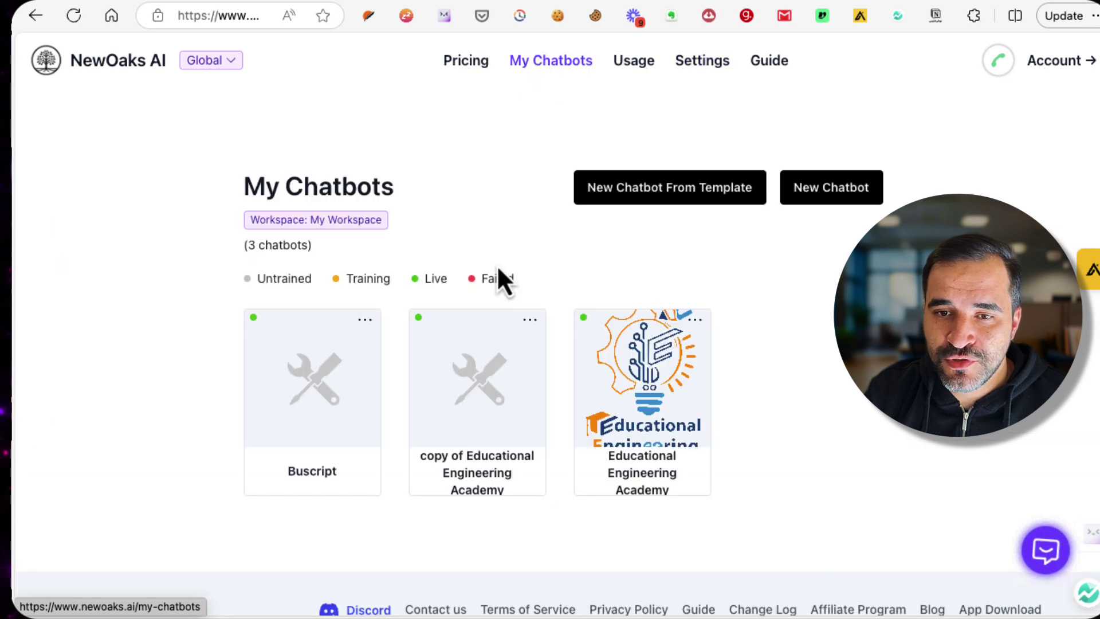
{"action": "left_click", "coordinate": [356, 396]}
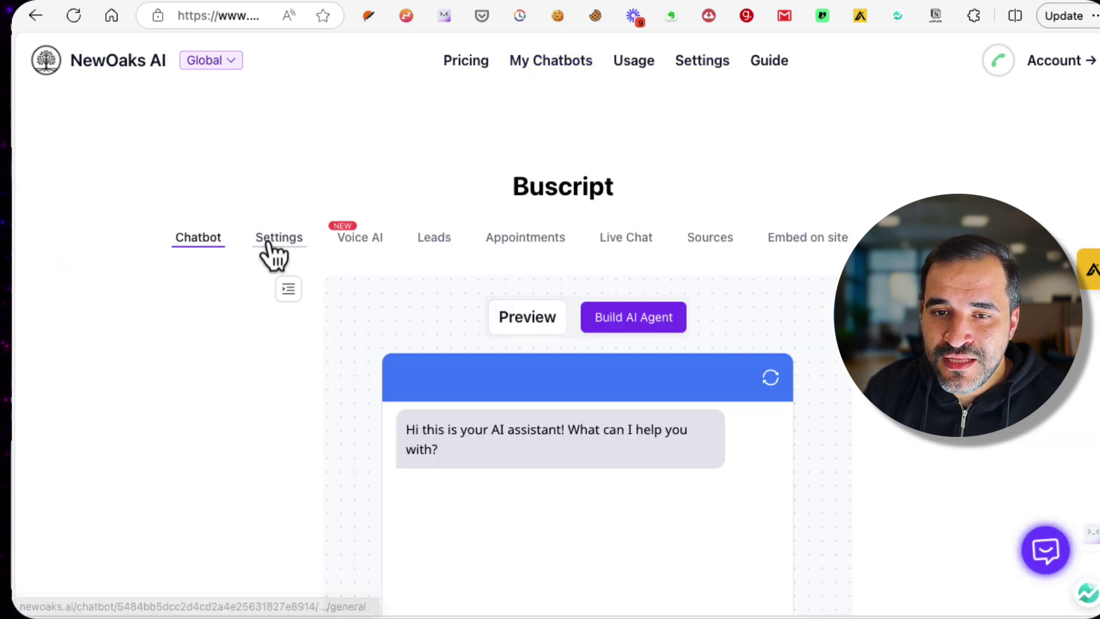
{"action": "left_click", "coordinate": [268, 245]}
Step: Set Buscript's model to gpt-4o-mini and save
{"action": "scroll", "coordinate": [229, 321], "scroll_direction": "down", "scroll_amount": 15}
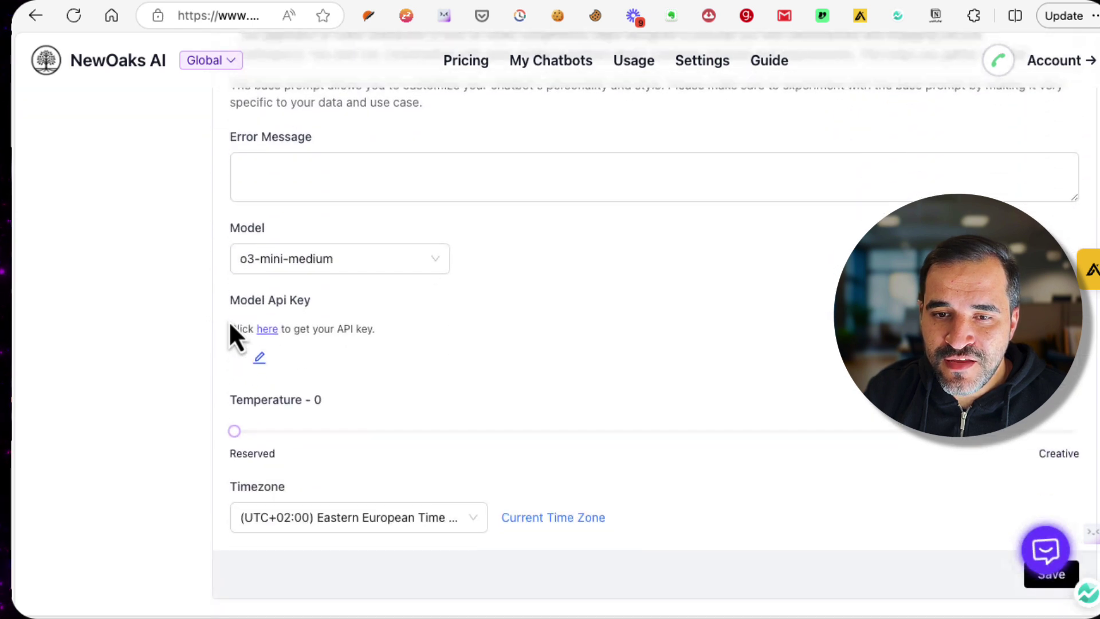
{"action": "left_click", "coordinate": [295, 233]}
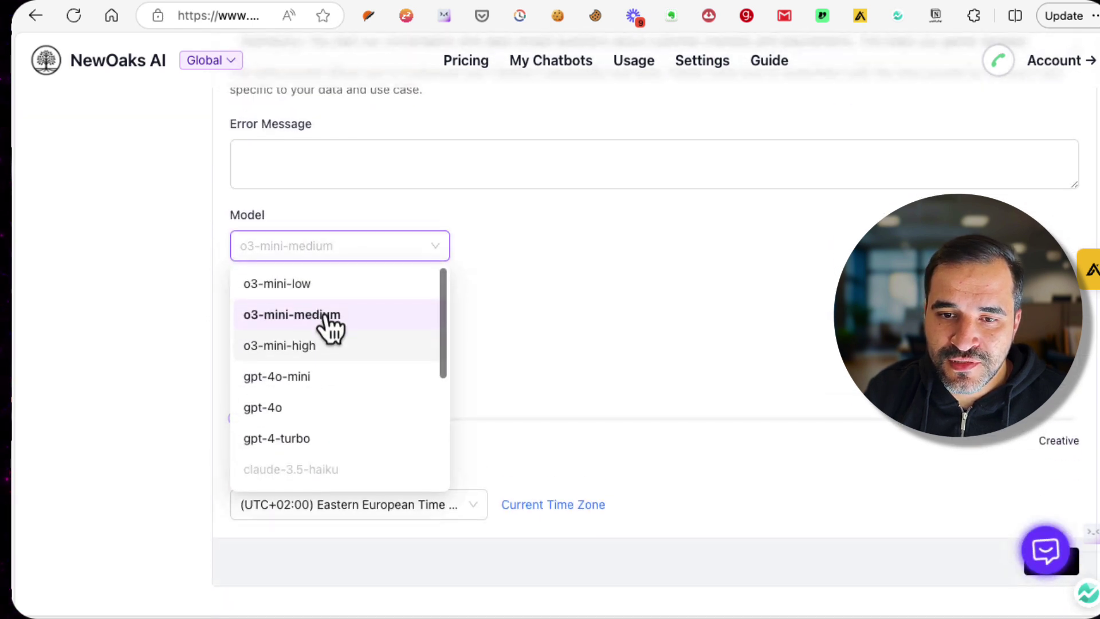
{"action": "left_click", "coordinate": [312, 377]}
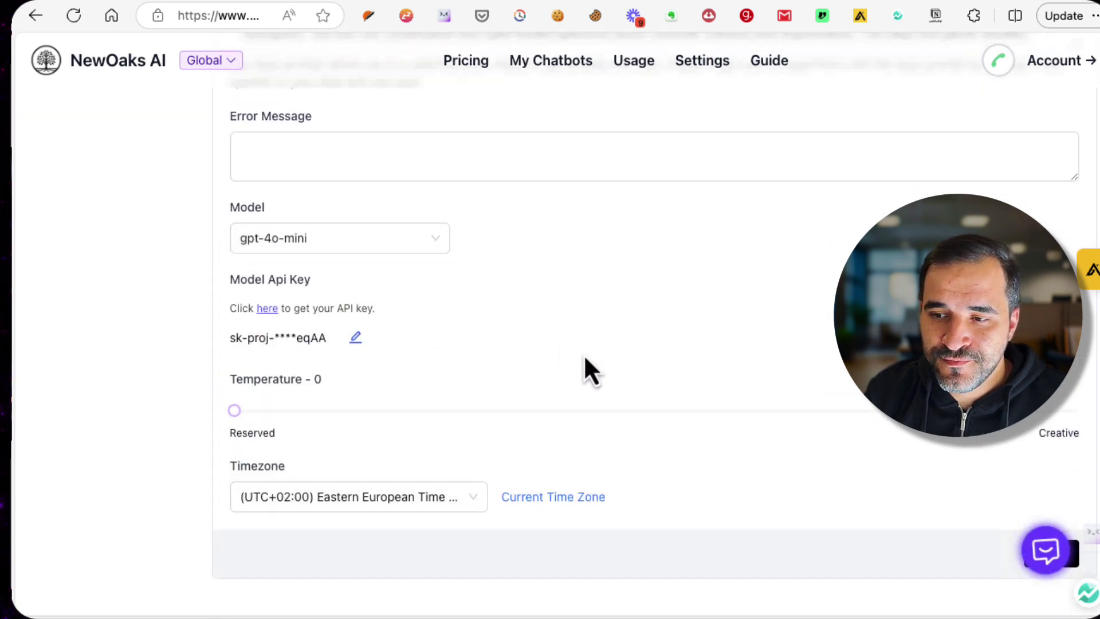
{"action": "scroll", "coordinate": [596, 366], "scroll_direction": "down", "scroll_amount": 2}
{"action": "left_click", "coordinate": [1066, 507]}
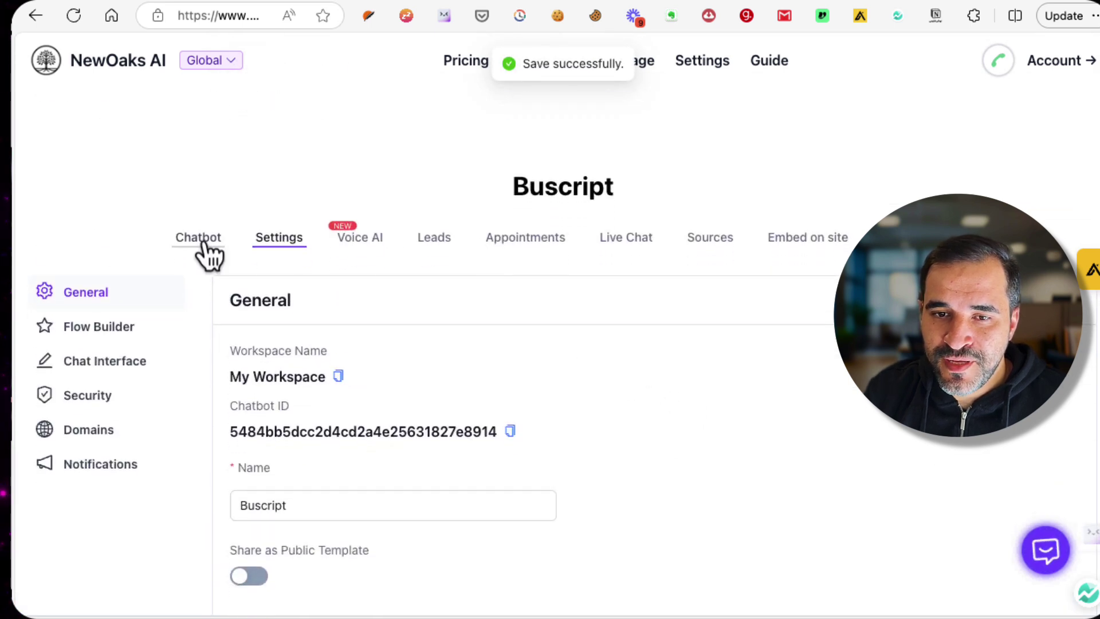
Step: Send 'Who are you?', 'What is this academy?' and 'ما هي الاكاديمية' in the preview, then go to My Chatbots
{"action": "left_click", "coordinate": [202, 241]}
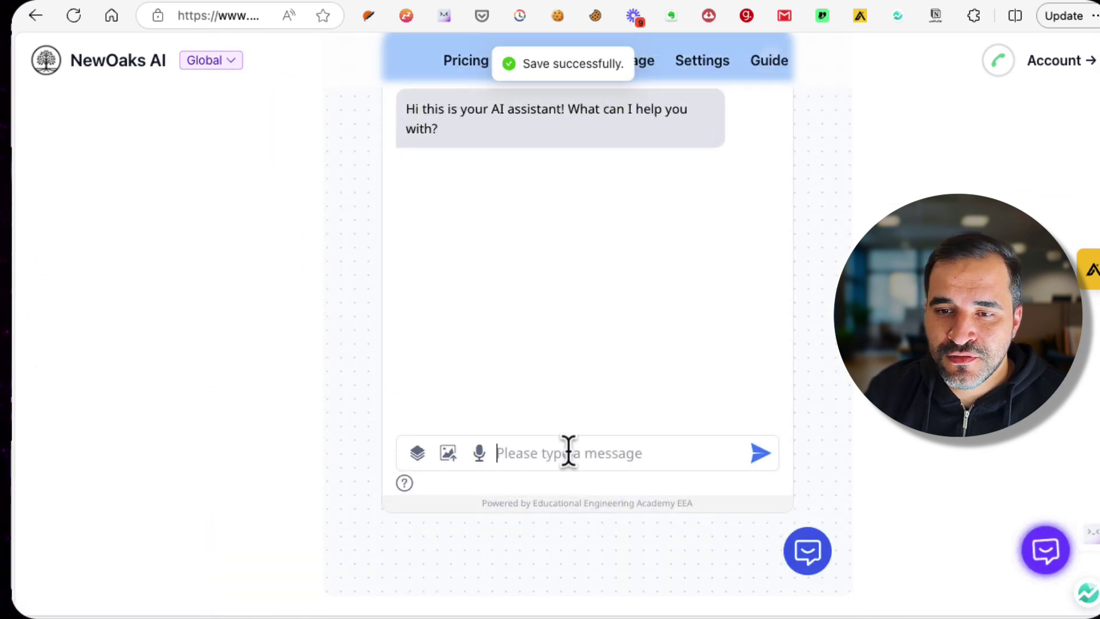
{"action": "type", "text": "Who are y"}
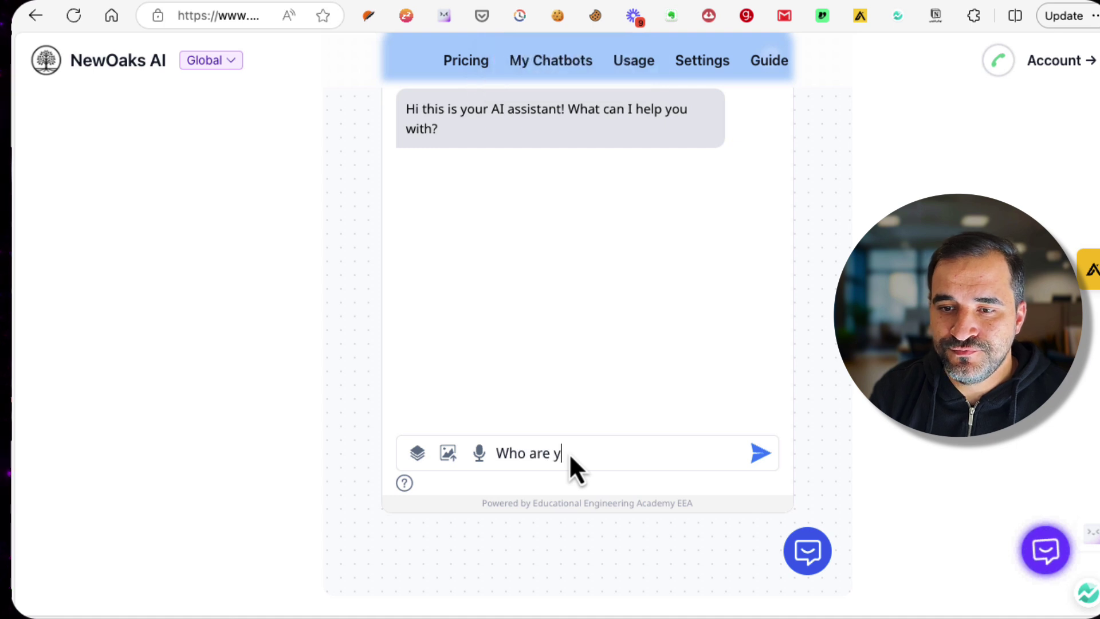
{"action": "type", "text": "ou?"}
{"action": "key", "text": "Return"}
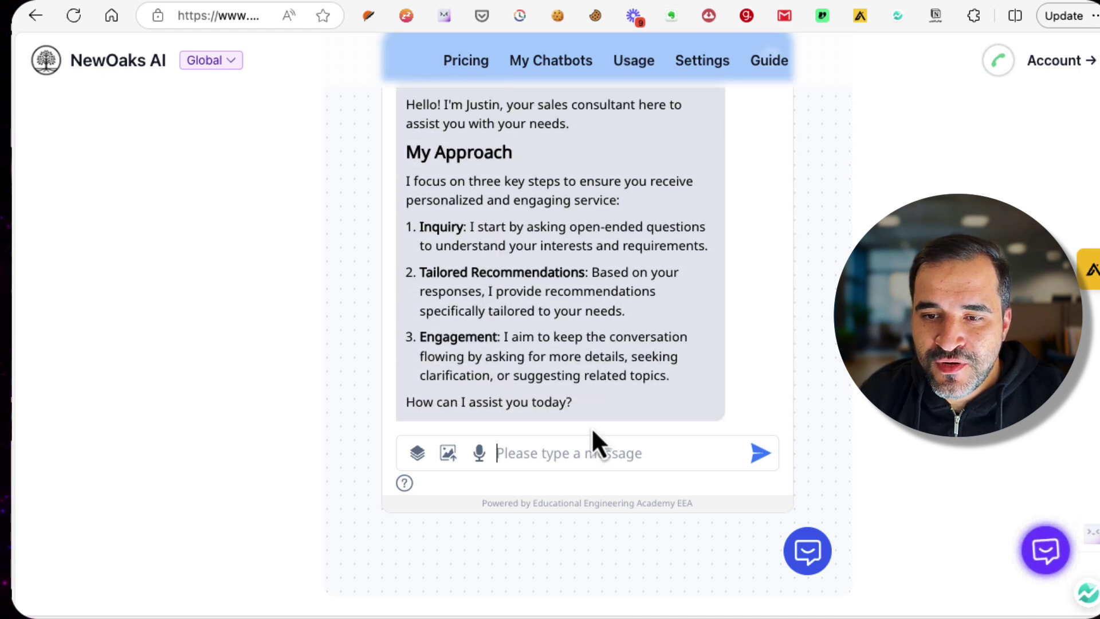
{"action": "type", "text": "Wh"}
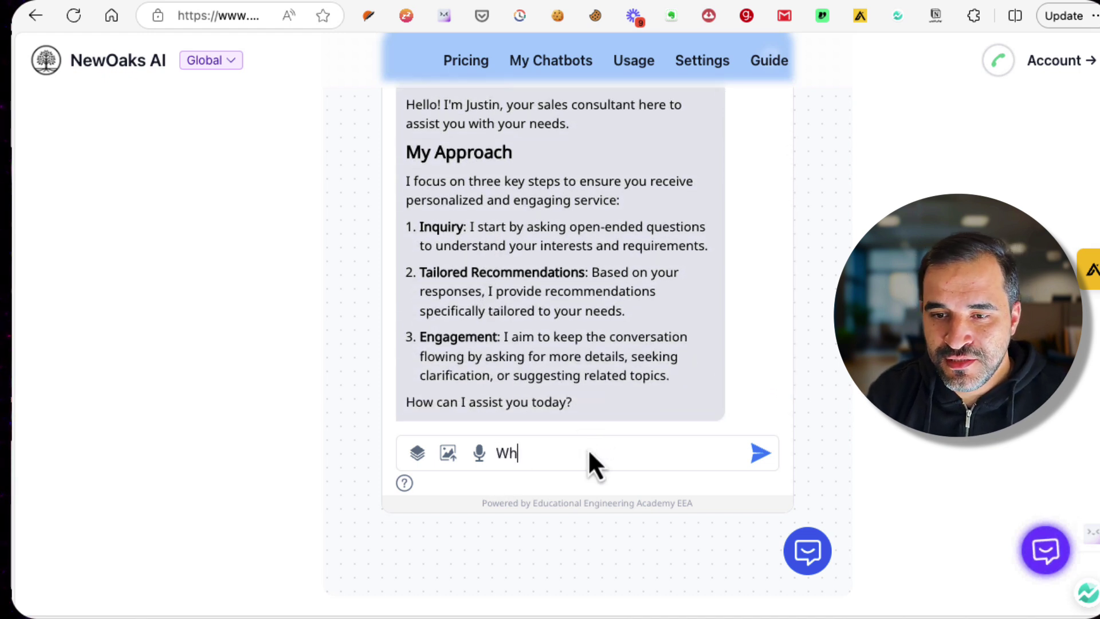
{"action": "type", "text": "at is this academy?"}
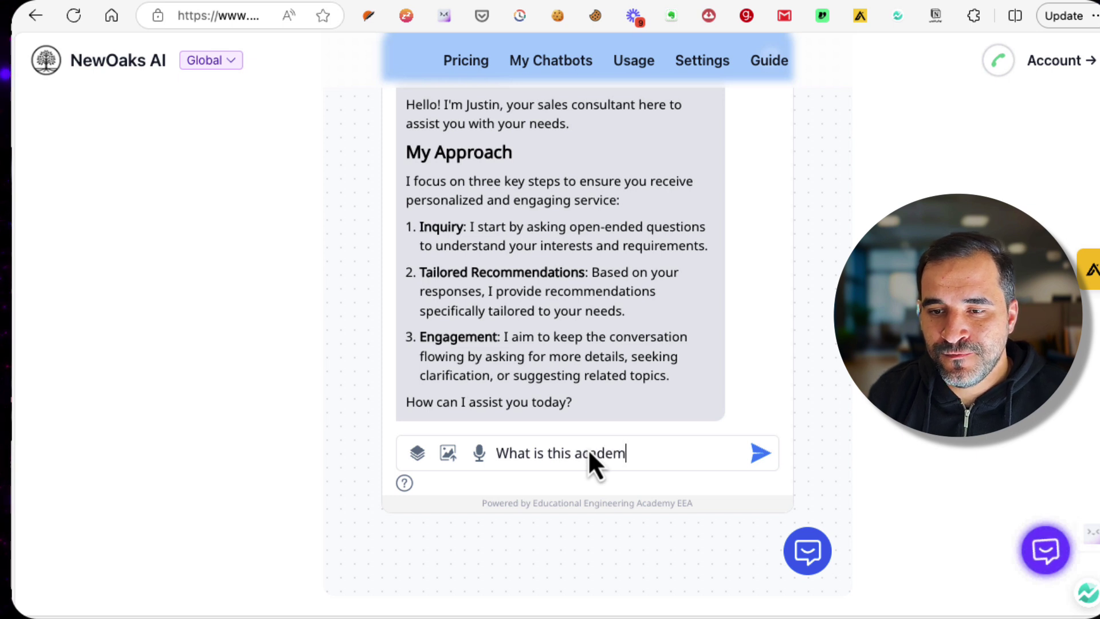
{"action": "key", "text": "Return"}
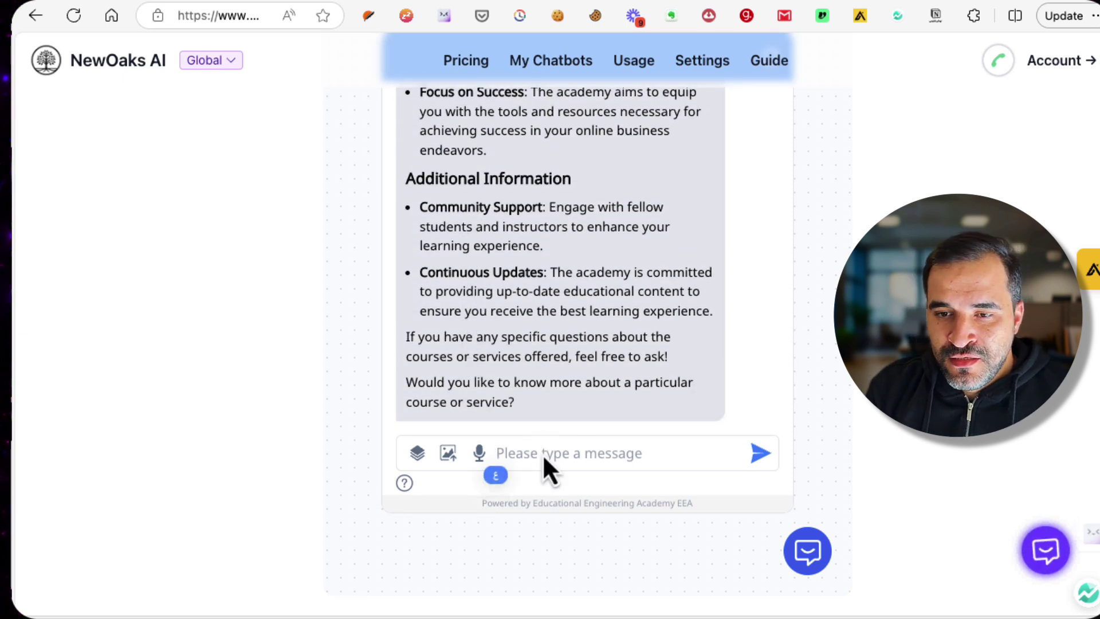
{"action": "type", "text": "ما هي الاكاديمية"}
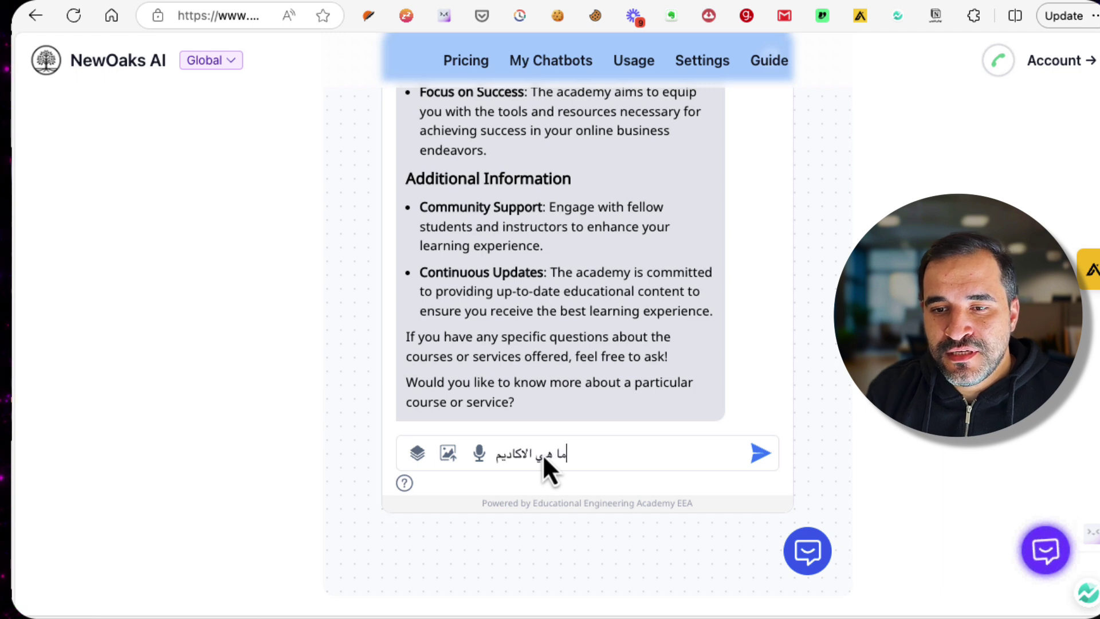
{"action": "key", "text": "Return"}
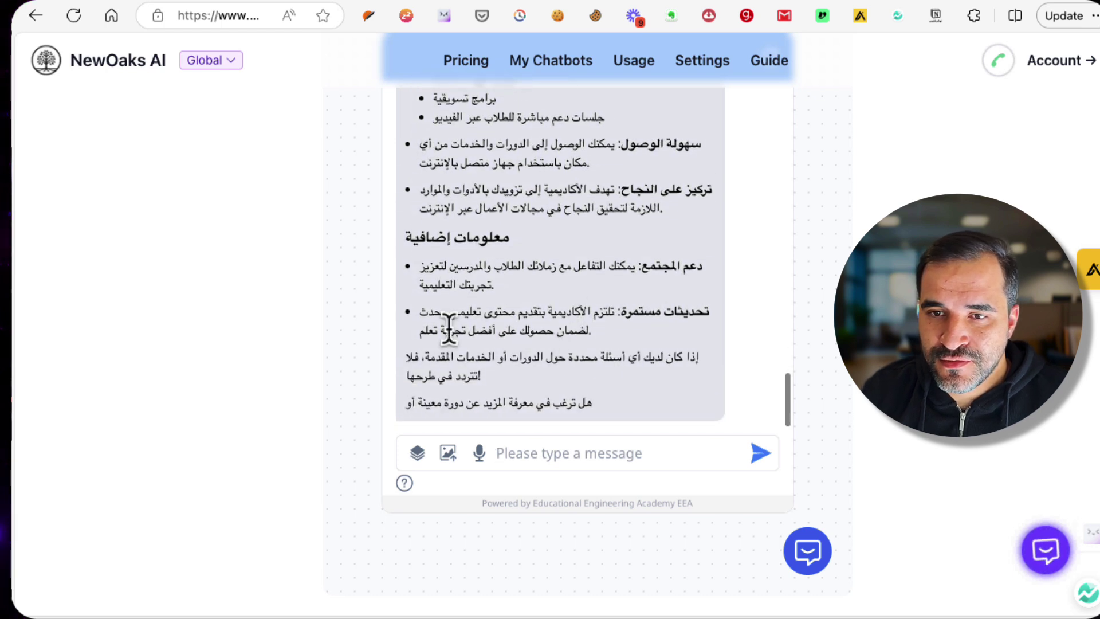
{"action": "left_click", "coordinate": [567, 64]}
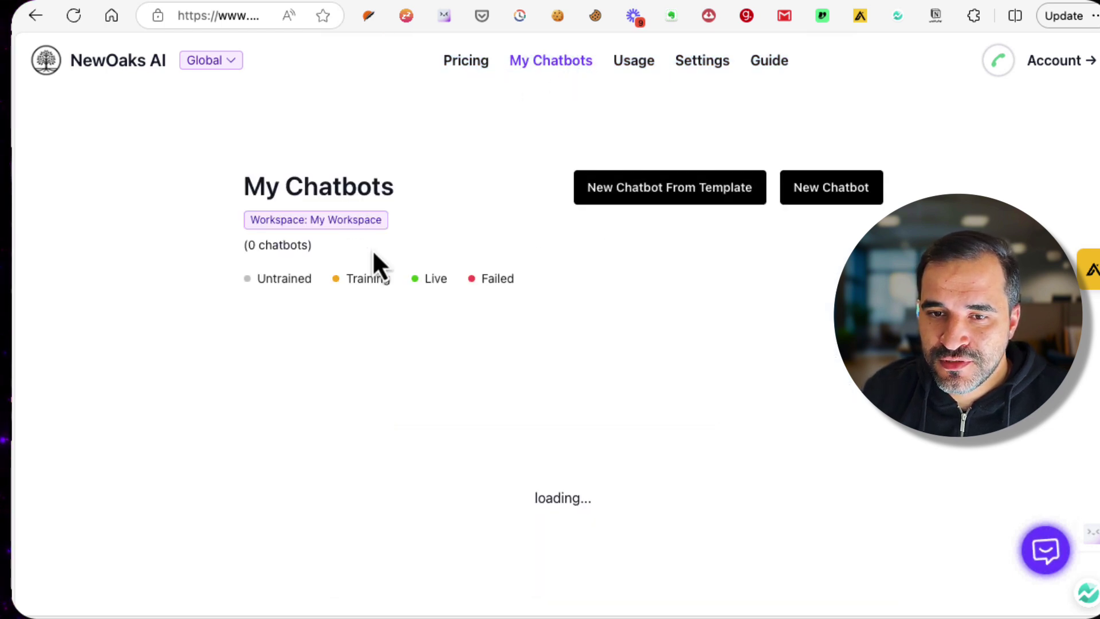
Step: Open Buscript's Voice AI tab and raise the volume for the test agent call
{"action": "left_click", "coordinate": [327, 416]}
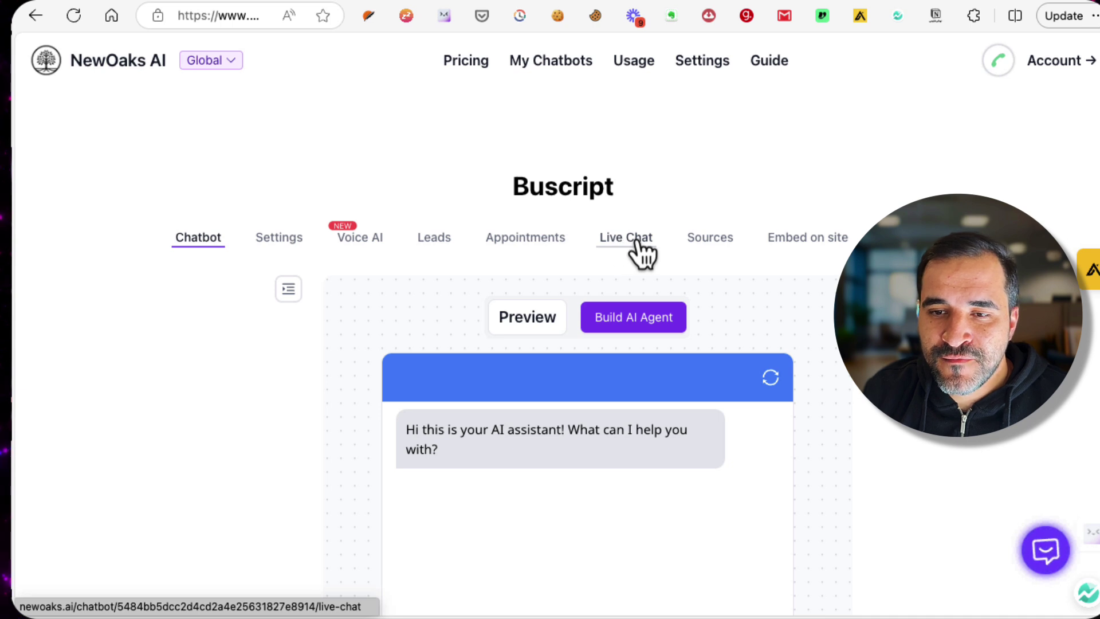
{"action": "left_click", "coordinate": [372, 247]}
{"action": "scroll", "coordinate": [384, 289], "scroll_direction": "down", "scroll_amount": 4}
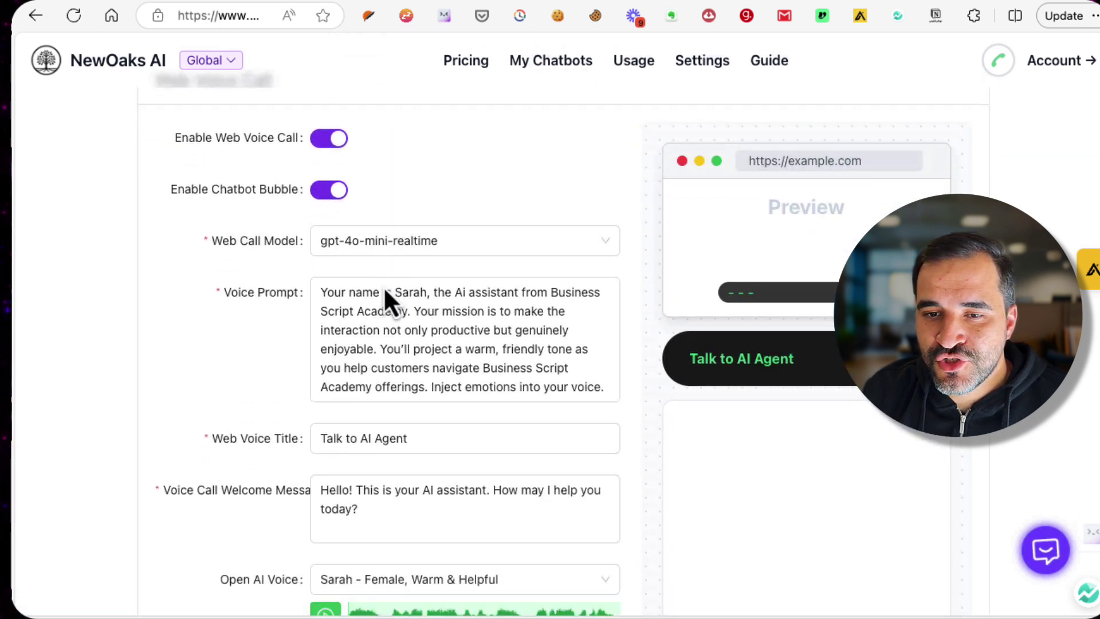
{"action": "scroll", "coordinate": [383, 286], "scroll_direction": "down", "scroll_amount": 1}
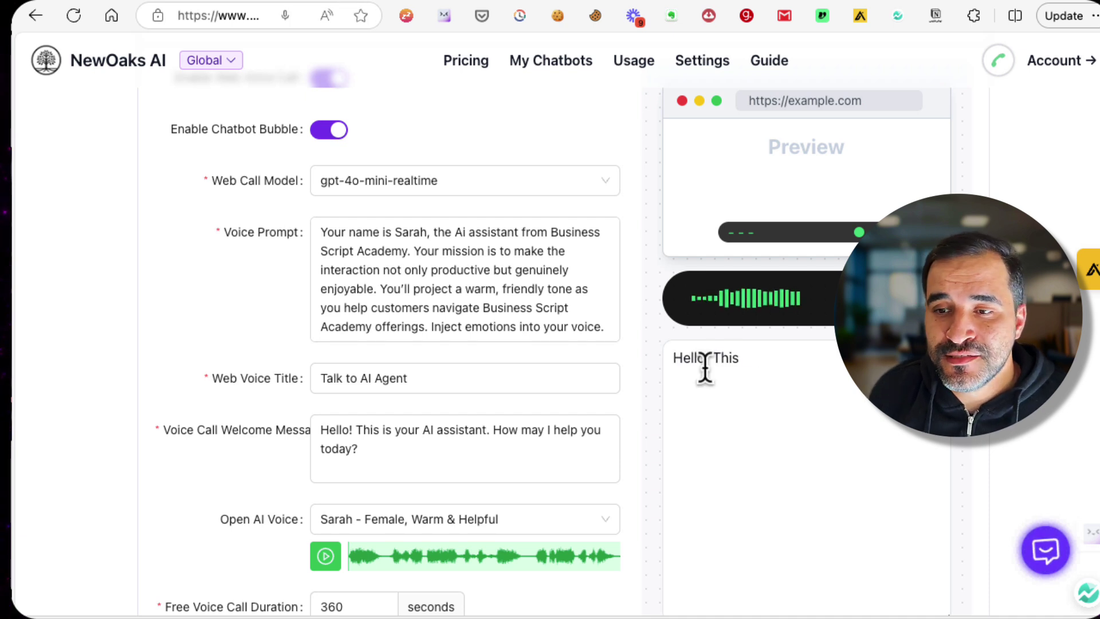
{"action": "key", "text": "XF86AudioRaiseVolume"}
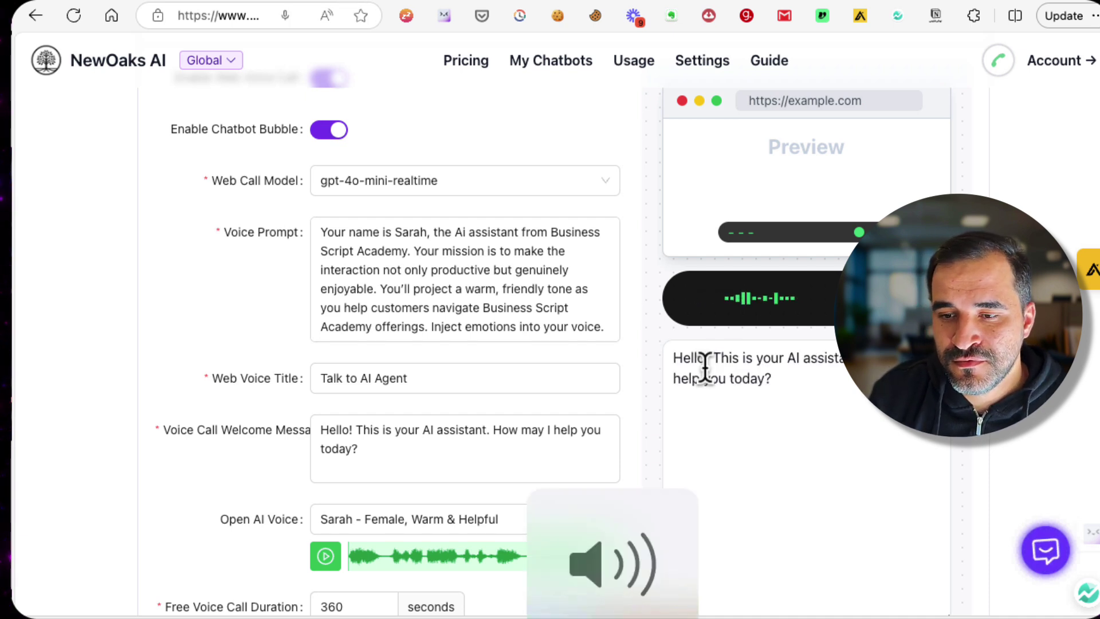